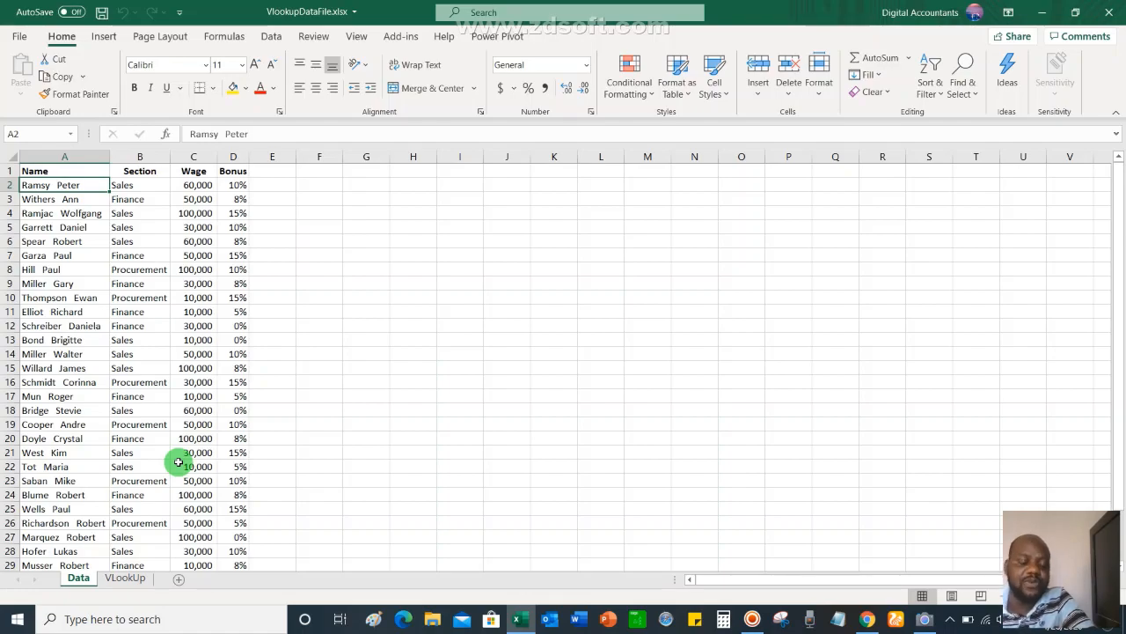
Examine the employee list on the Data sheet and the empty Wage and Bonus columns on the VLookUp sheet.
{"action": "left_click", "coordinate": [125, 578]}
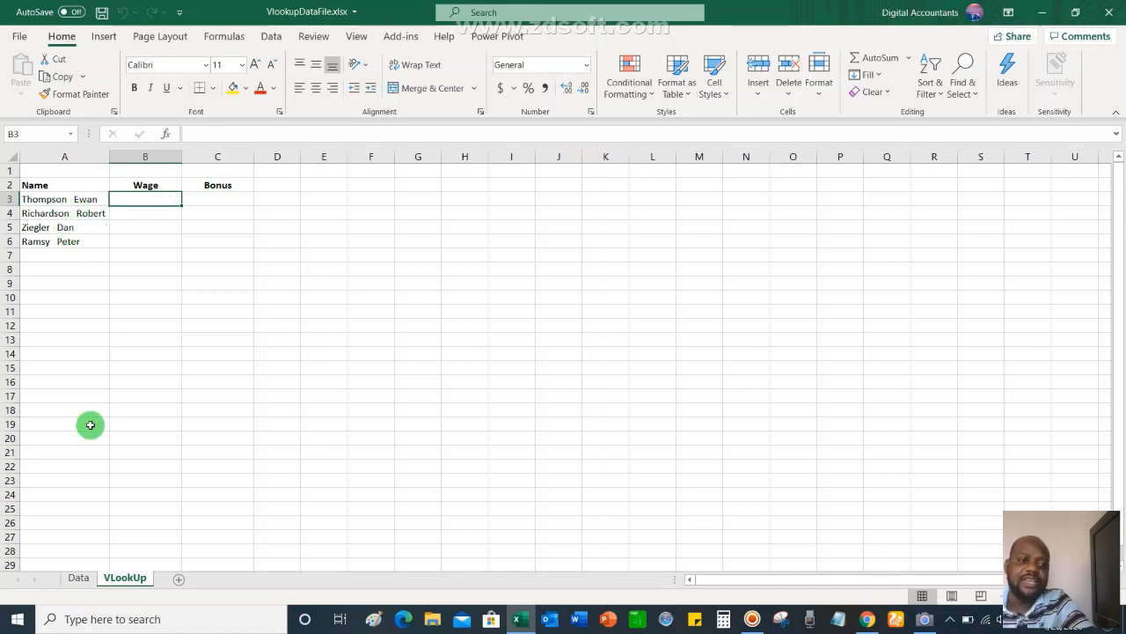
{"action": "left_click", "coordinate": [77, 578]}
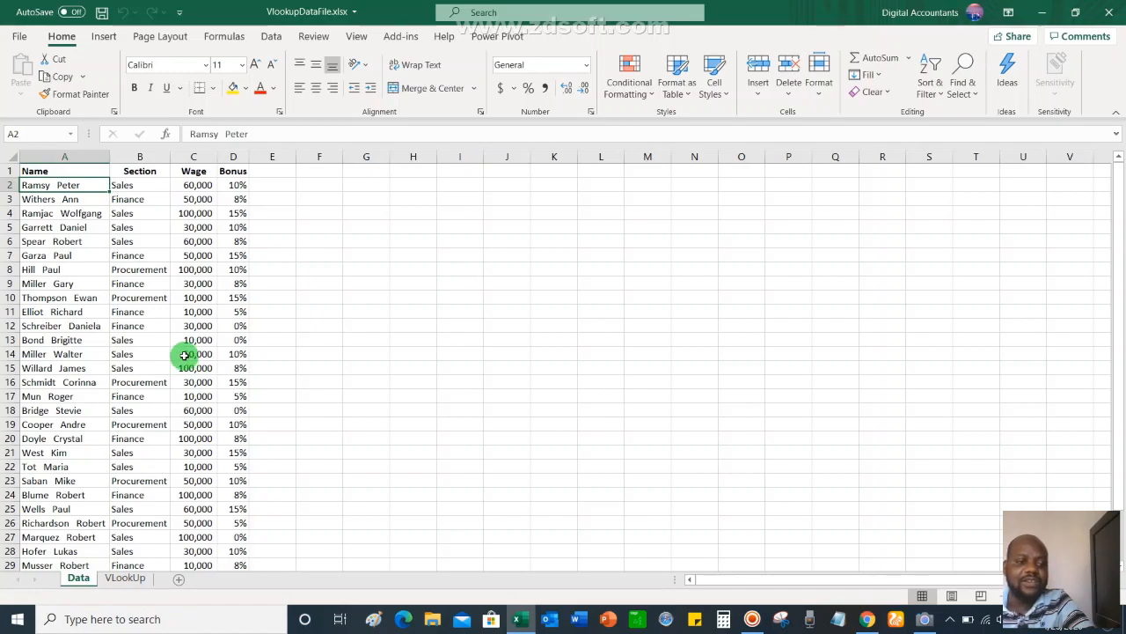
{"action": "scroll", "coordinate": [131, 494], "scroll_direction": "down", "scroll_amount": 8}
{"action": "scroll", "coordinate": [131, 495], "scroll_direction": "up", "scroll_amount": 8}
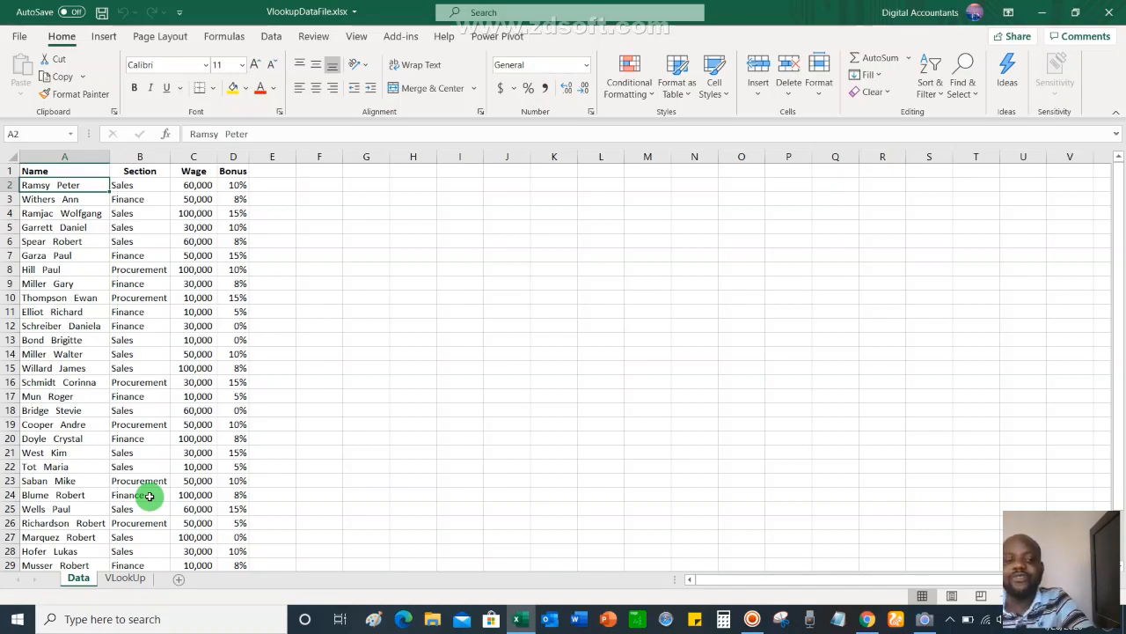
{"action": "left_click", "coordinate": [125, 577]}
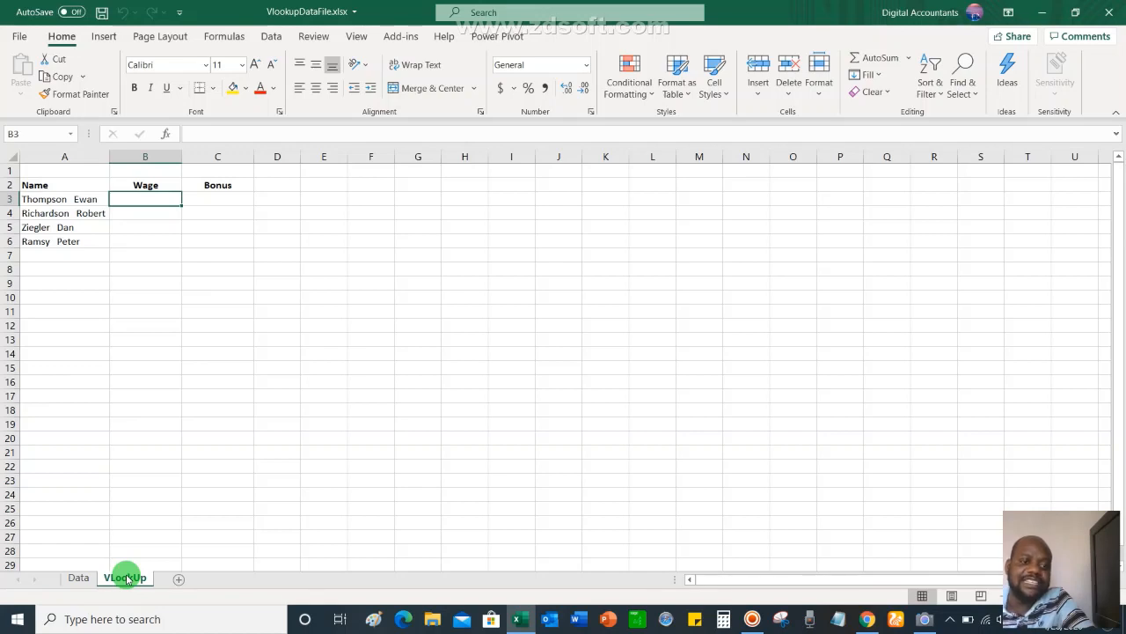
{"action": "left_click", "coordinate": [78, 579]}
{"action": "left_click", "coordinate": [123, 578]}
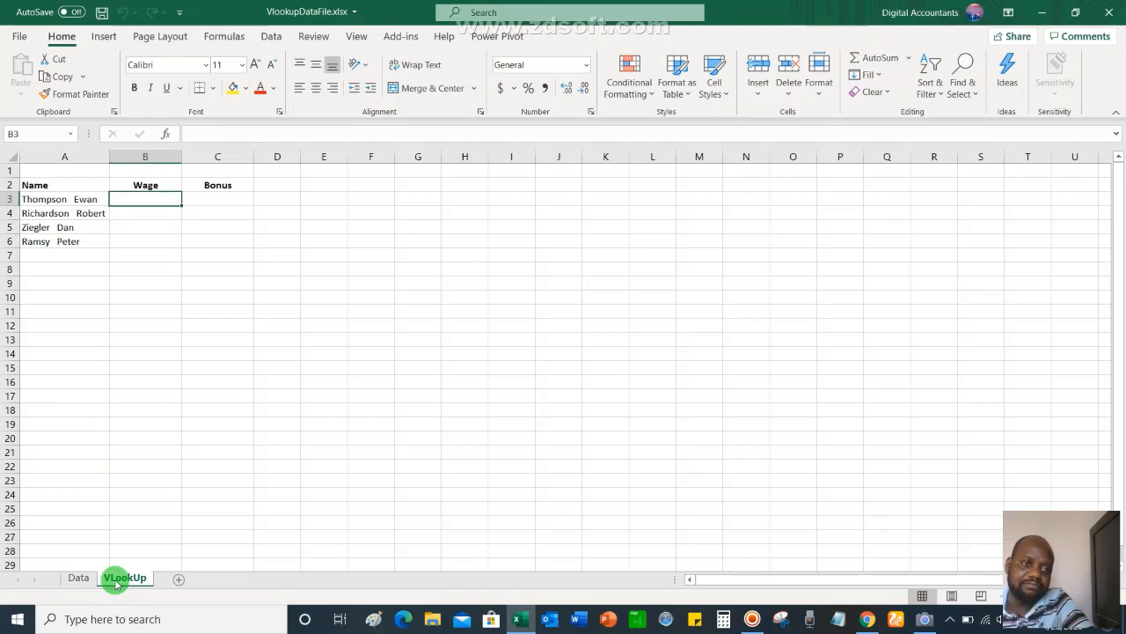
{"action": "left_click", "coordinate": [81, 578]}
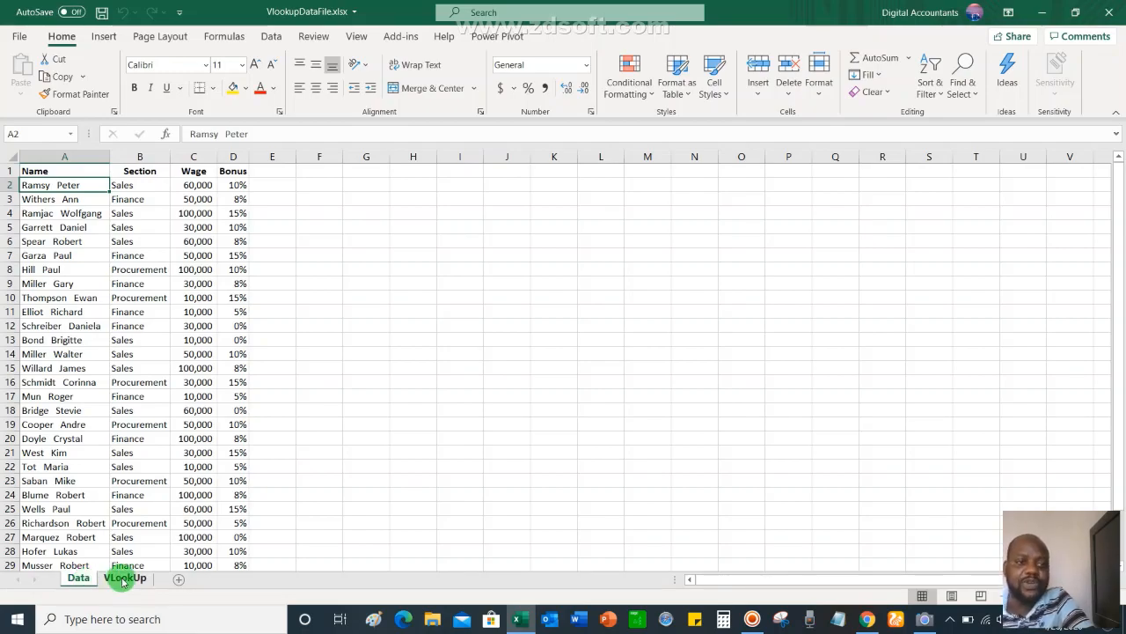
Start a VLOOKUP formula in cell B3 of the VLookUp sheet with A3 as the lookup value.
{"action": "left_click", "coordinate": [125, 578]}
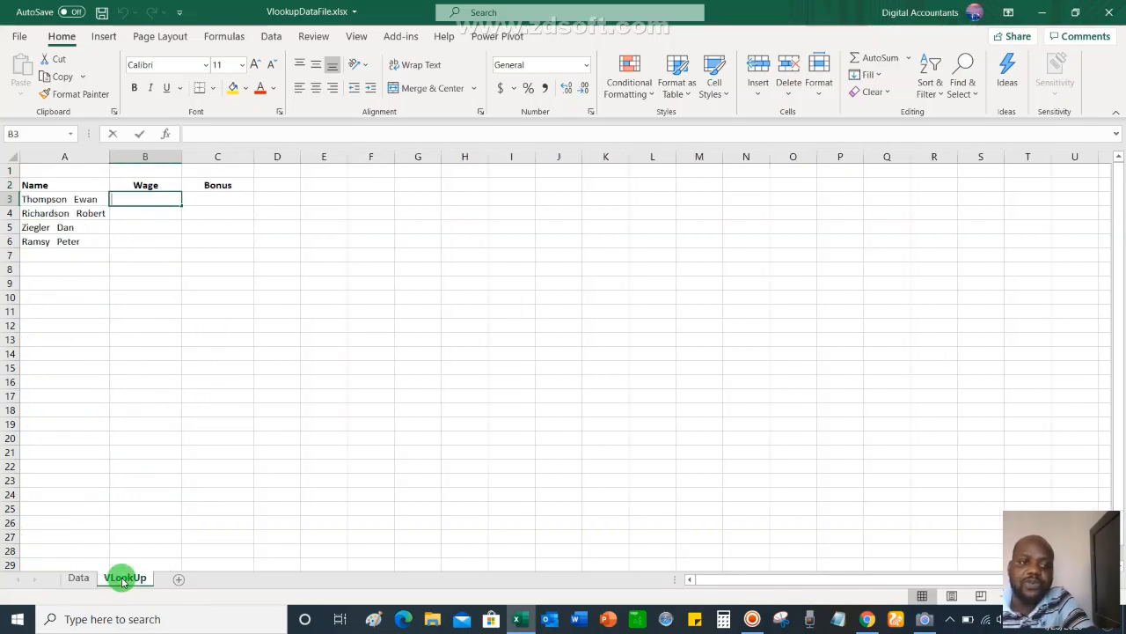
{"action": "type", "text": "="}
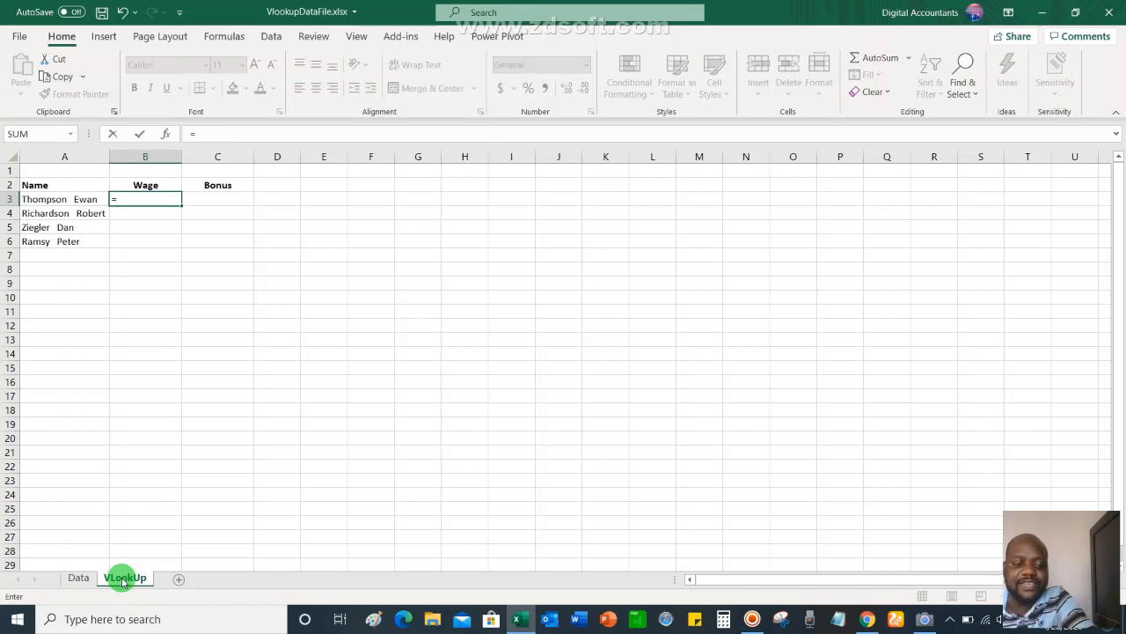
{"action": "type", "text": "v"}
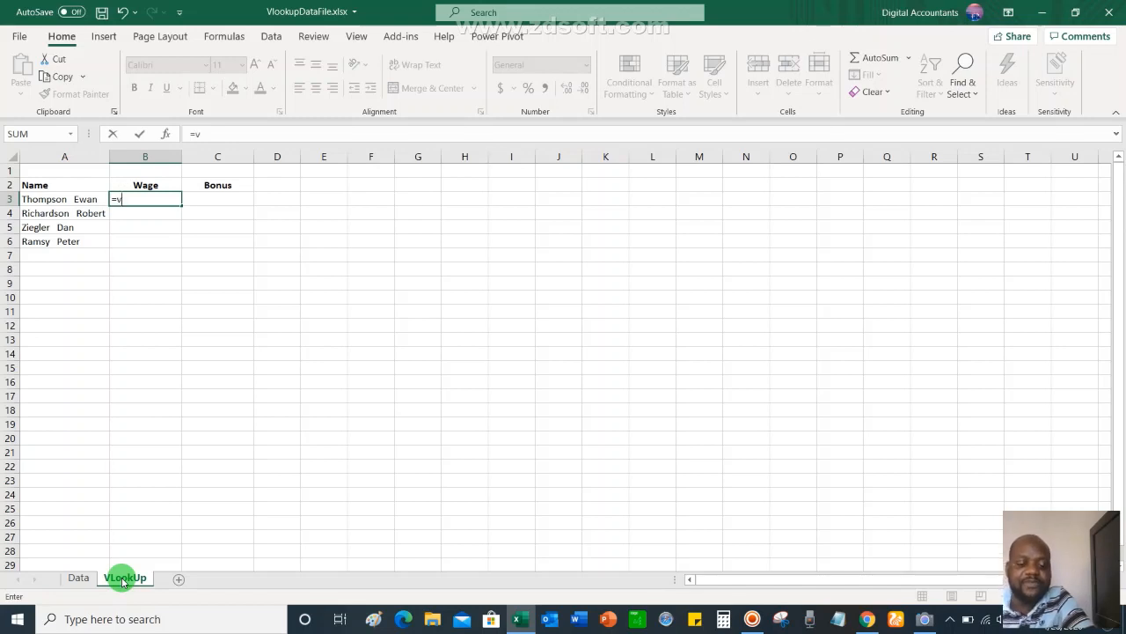
{"action": "type", "text": "lookup"}
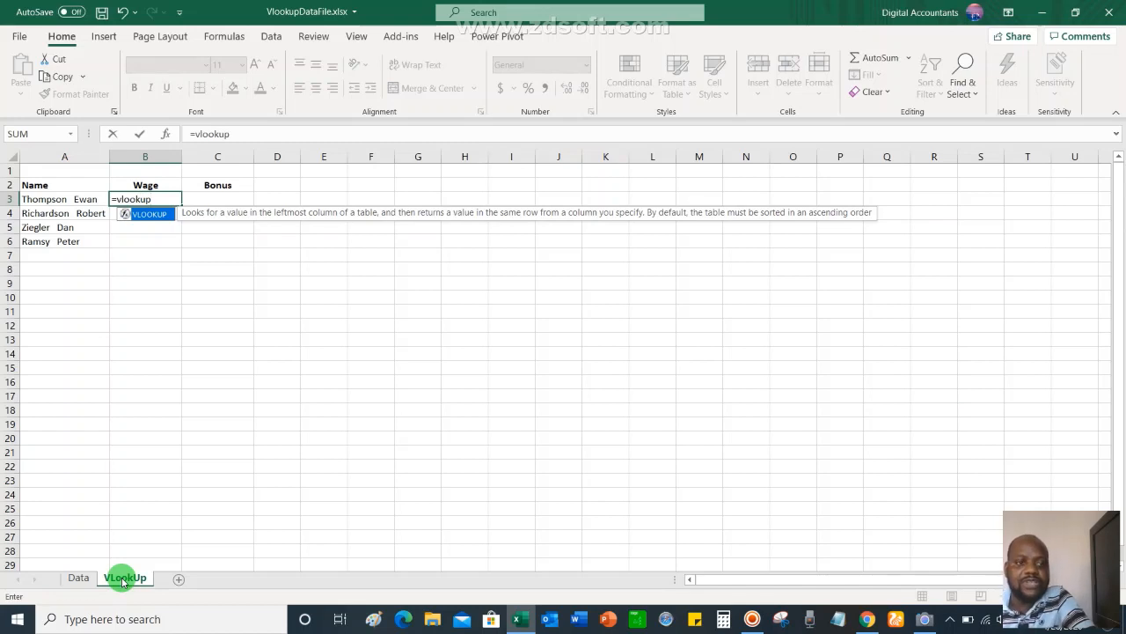
{"action": "type", "text": "("}
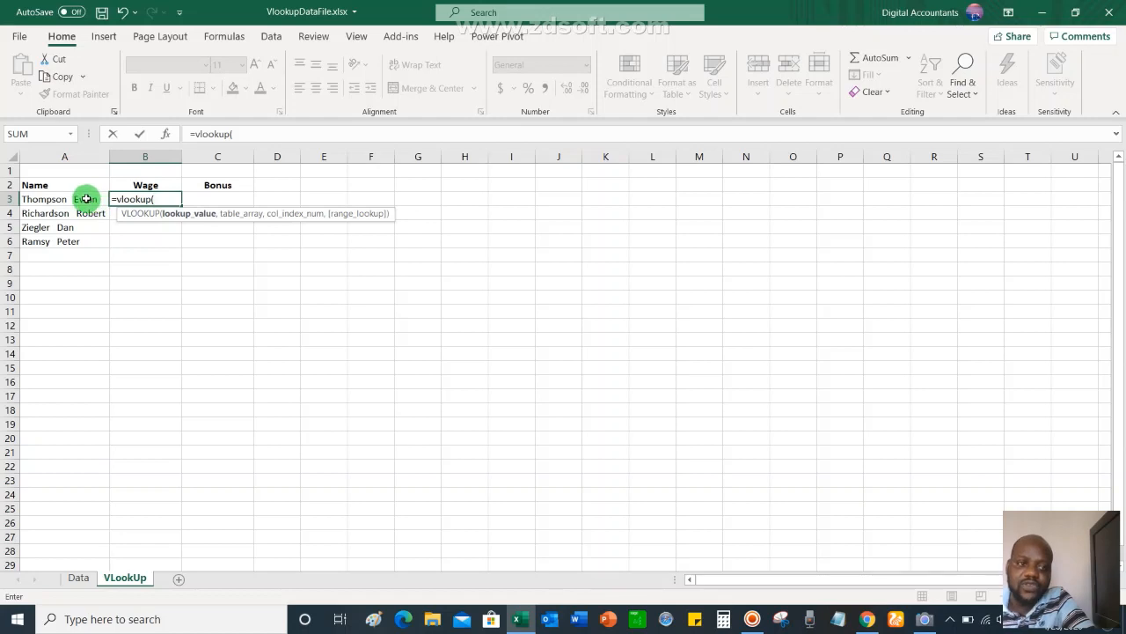
{"action": "left_click", "coordinate": [85, 199]}
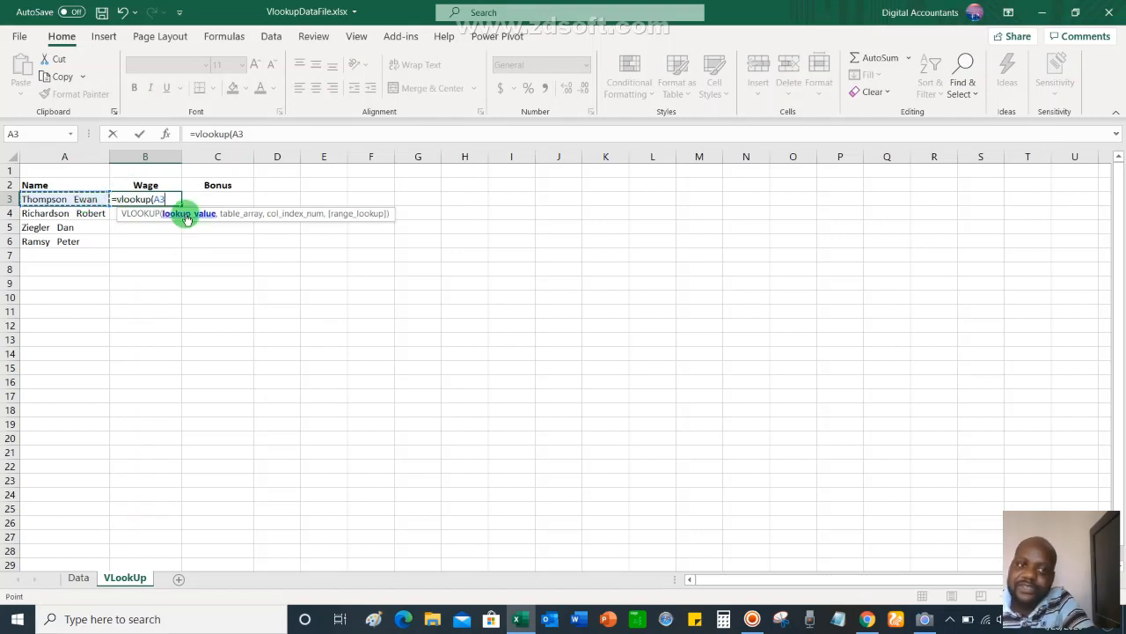
{"action": "type", "text": ","}
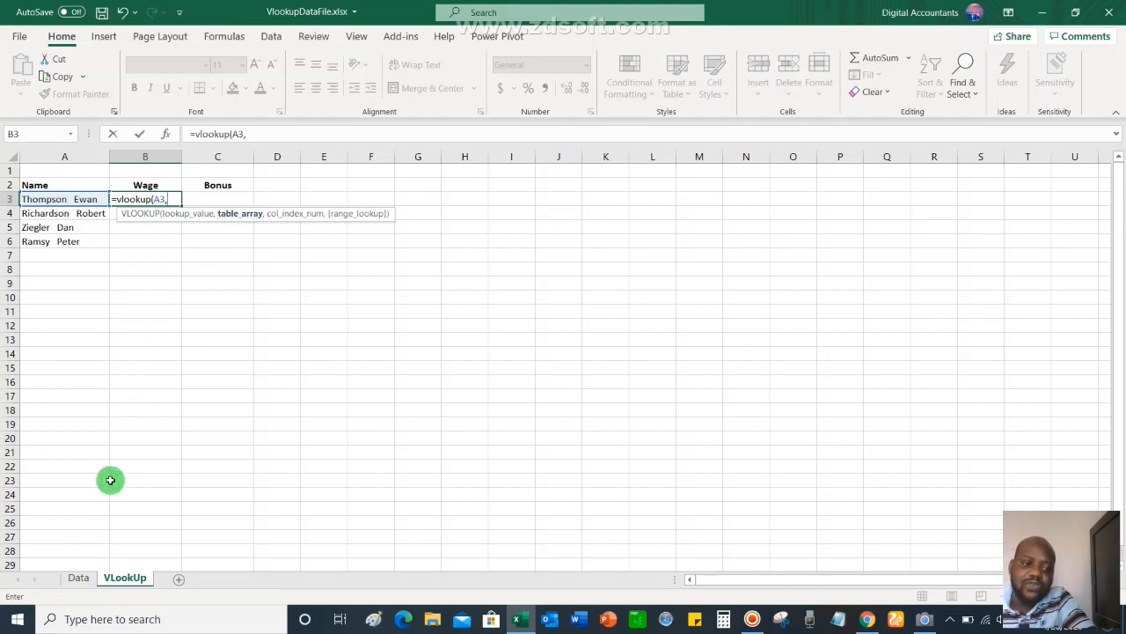
Set the formula's table array to Data!A2:D32 and its column index number to 3.
{"action": "left_click", "coordinate": [77, 578]}
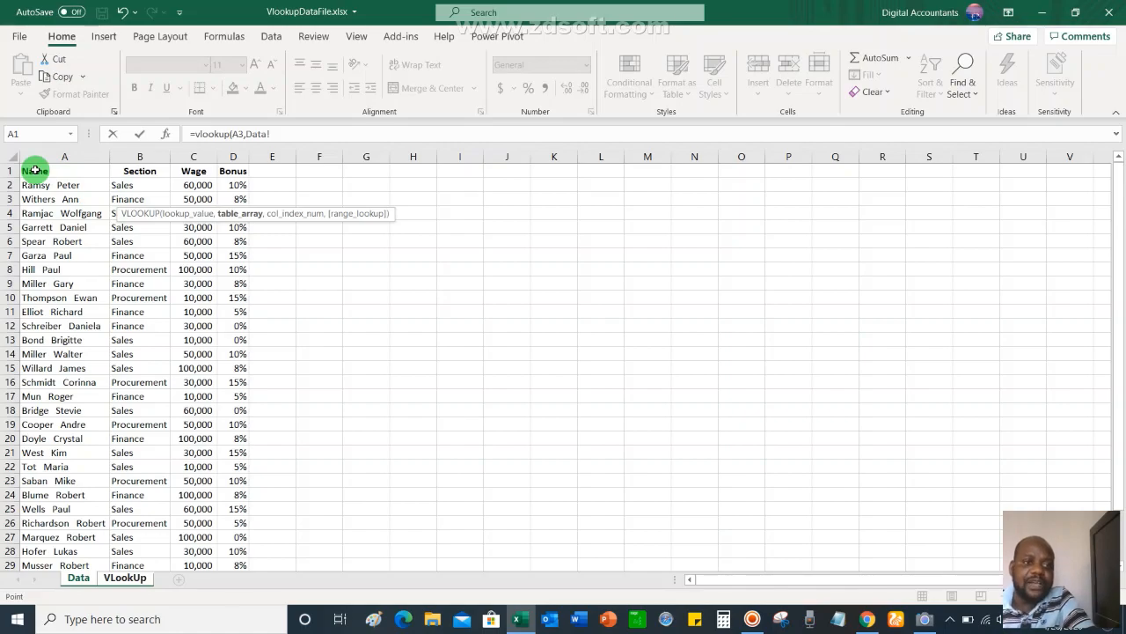
{"action": "left_click_drag", "start_coordinate": [37, 179], "coordinate": [229, 542]}
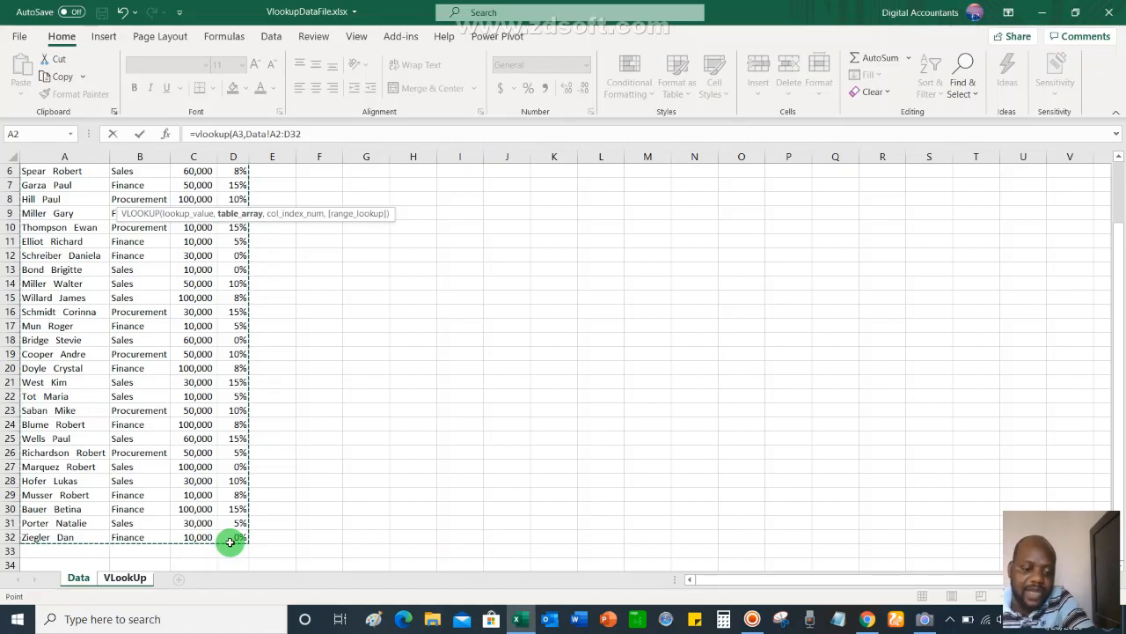
{"action": "type", "text": ","}
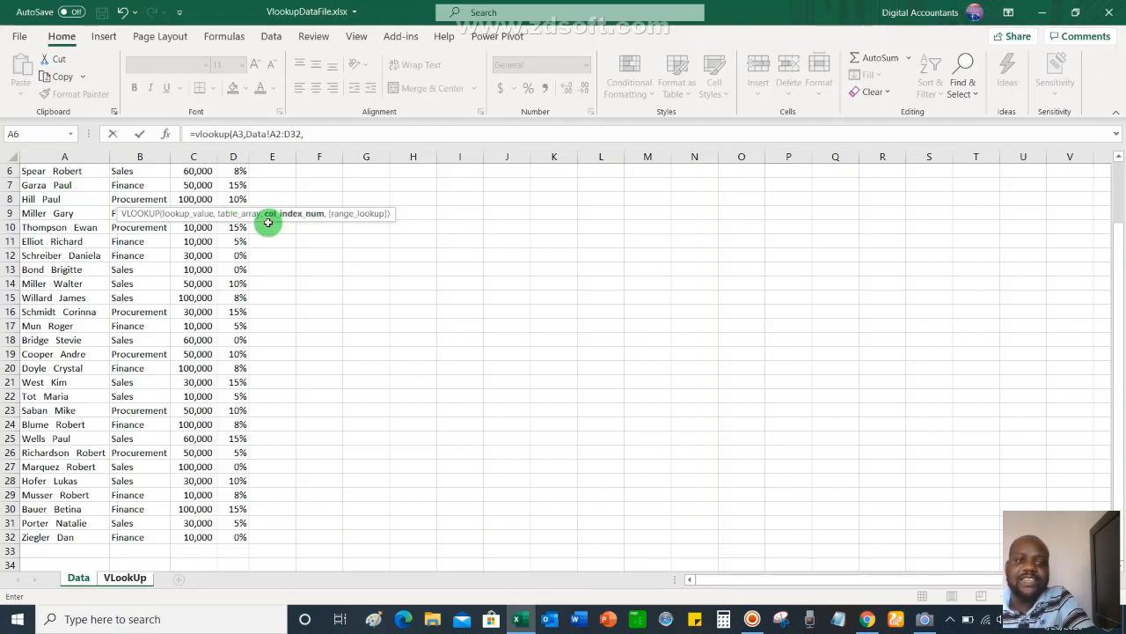
{"action": "scroll", "coordinate": [207, 231], "scroll_direction": "up", "scroll_amount": 2}
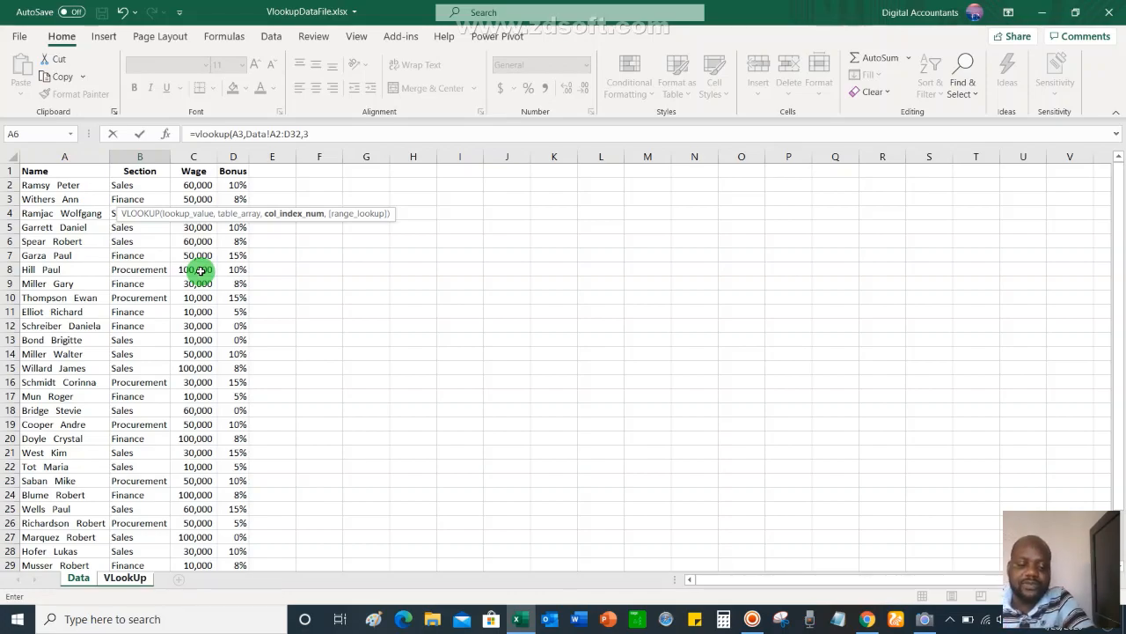
{"action": "type", "text": ","}
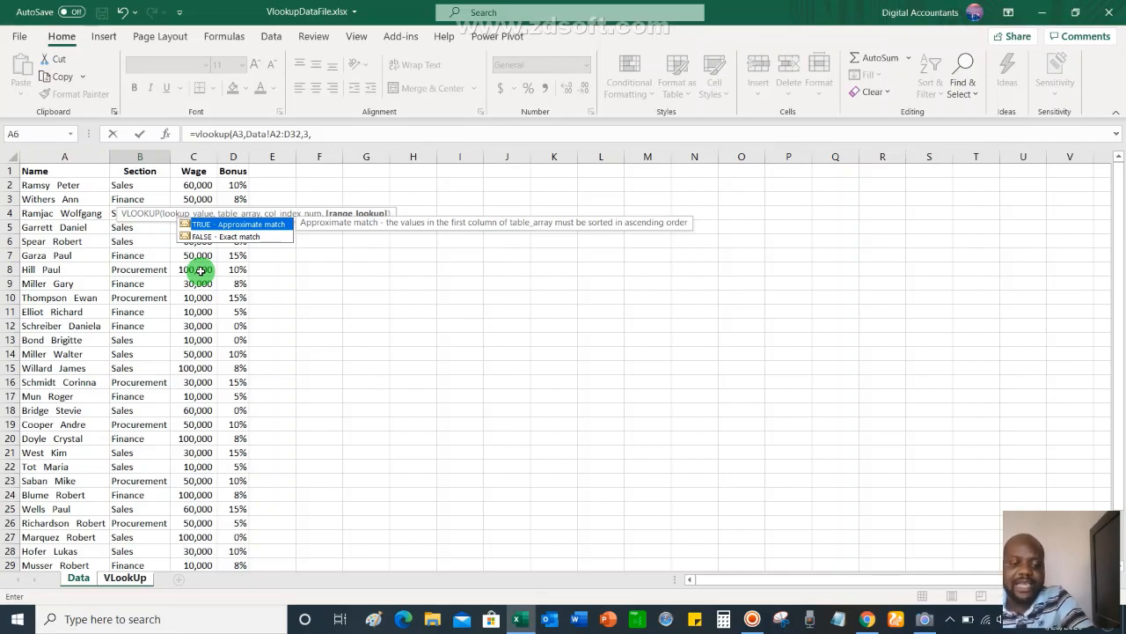
Complete the wage formula with 0 as the range lookup for an exact match and enter it.
{"action": "type", "text": "tr"}
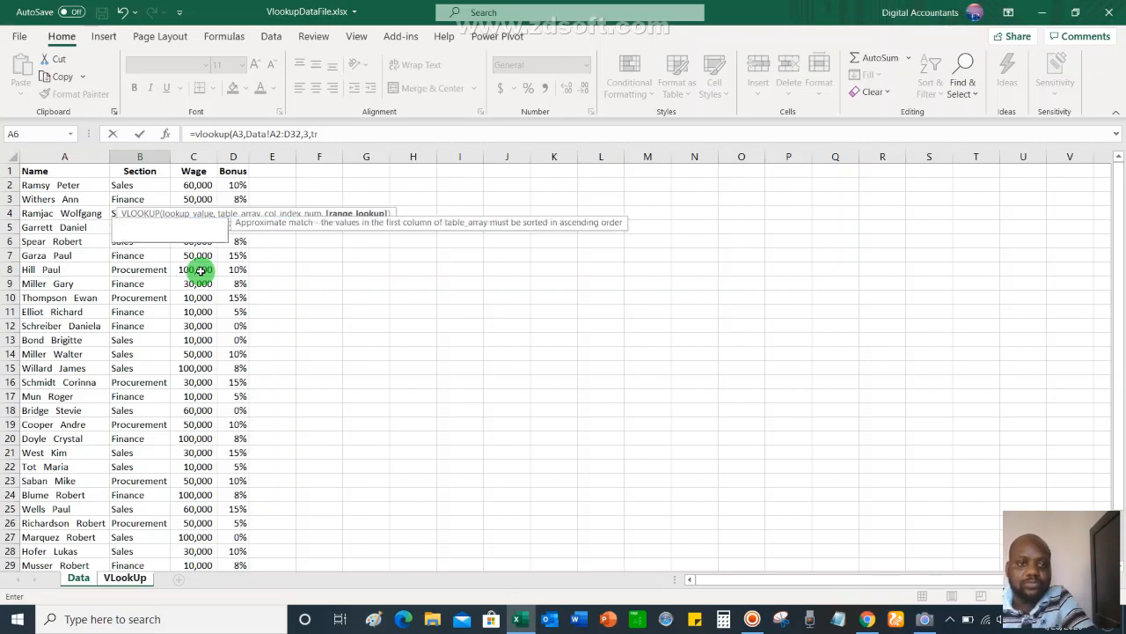
{"action": "key", "text": "BackSpace"}
{"action": "key", "text": "BackSpace"}
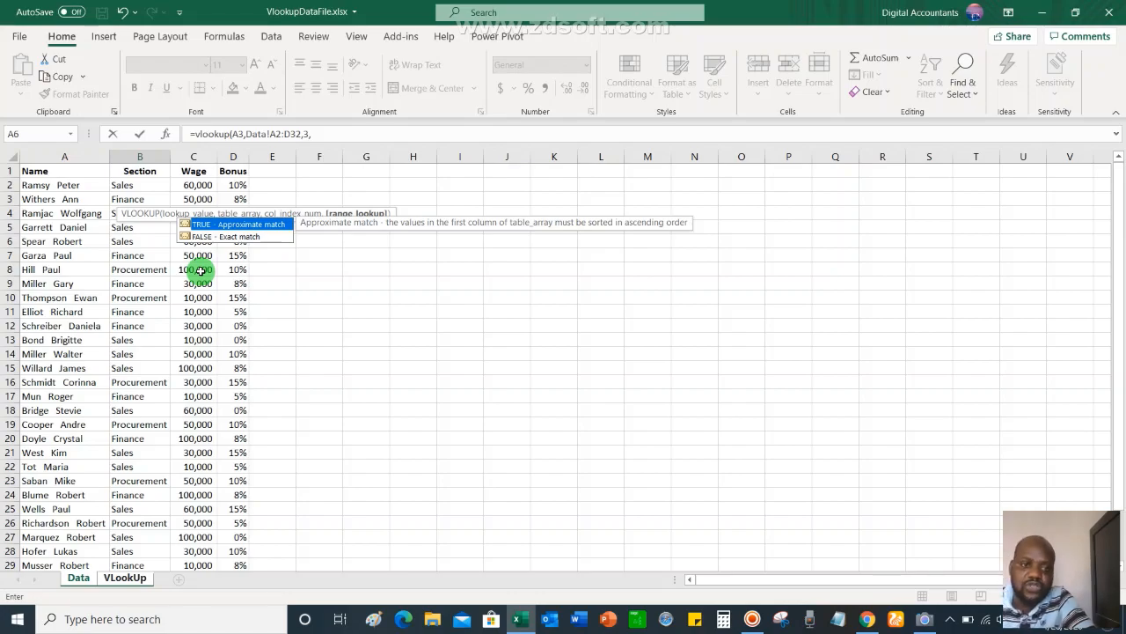
{"action": "type", "text": "0"}
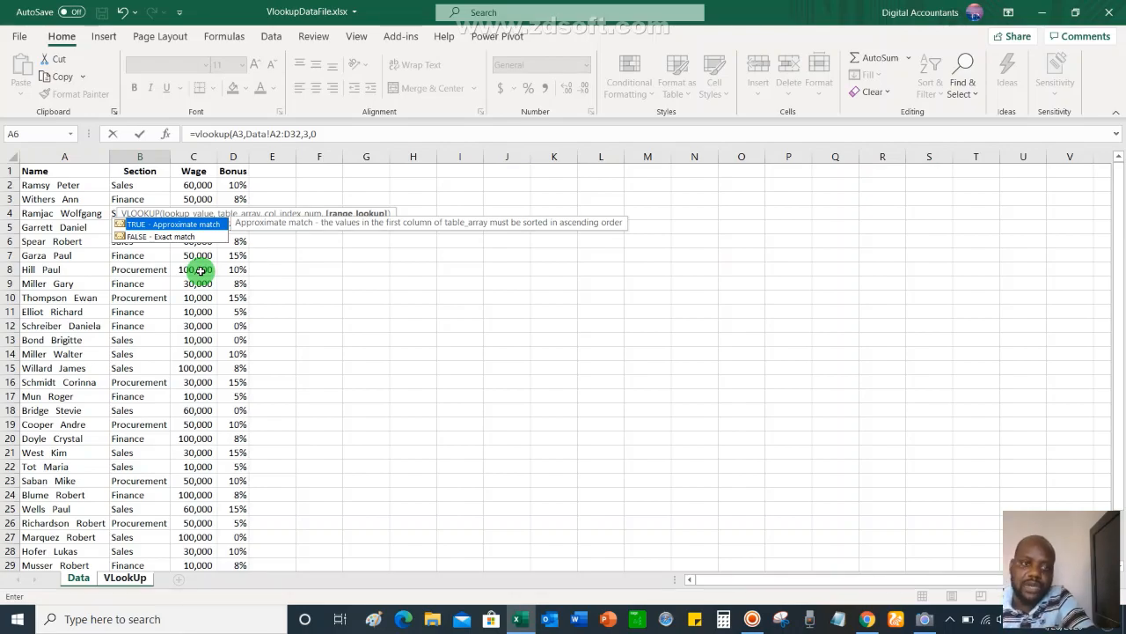
{"action": "type", "text": ")"}
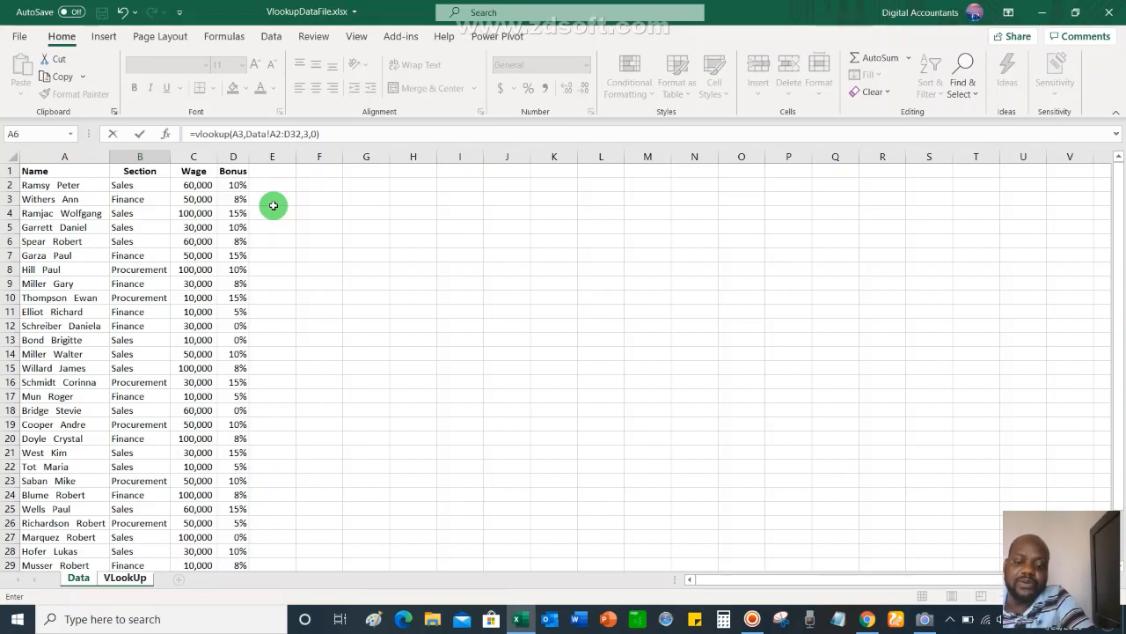
{"action": "key", "text": "Return"}
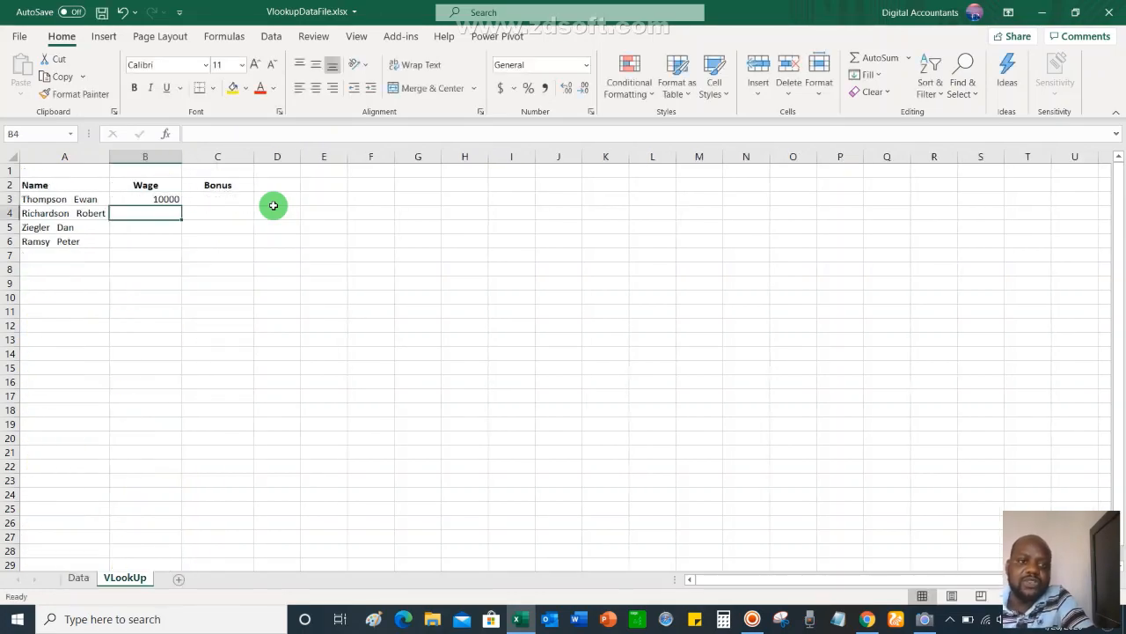
Check the wage in B3 against the Data sheet and review each argument of its VLOOKUP formula.
{"action": "left_click", "coordinate": [174, 202]}
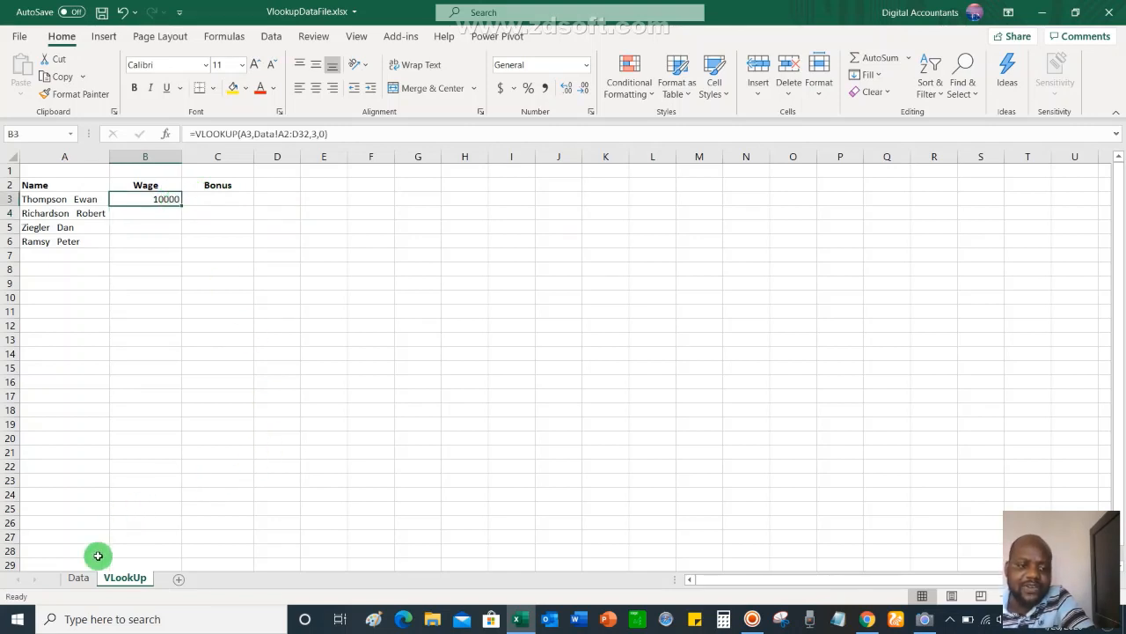
{"action": "left_click", "coordinate": [81, 576]}
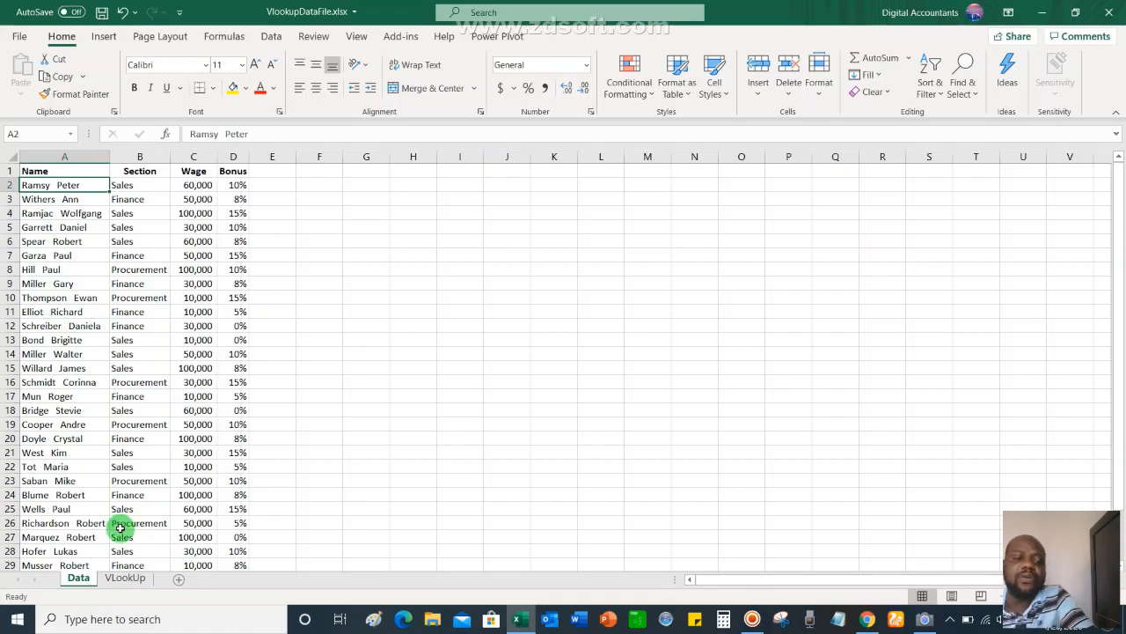
{"action": "left_click", "coordinate": [125, 578]}
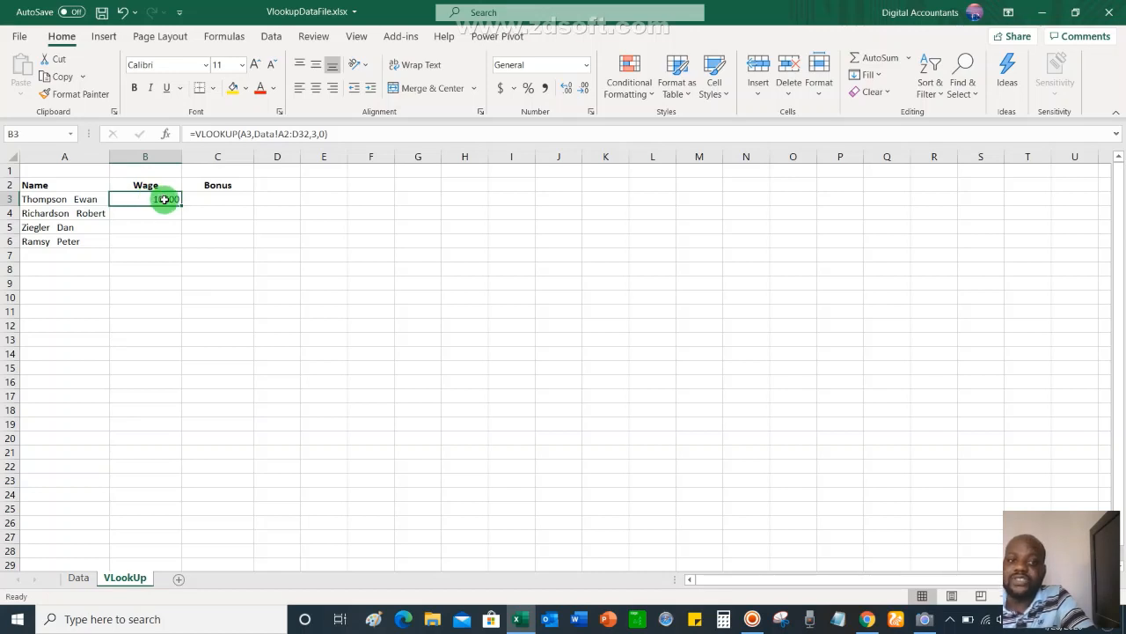
{"action": "left_click", "coordinate": [78, 577]}
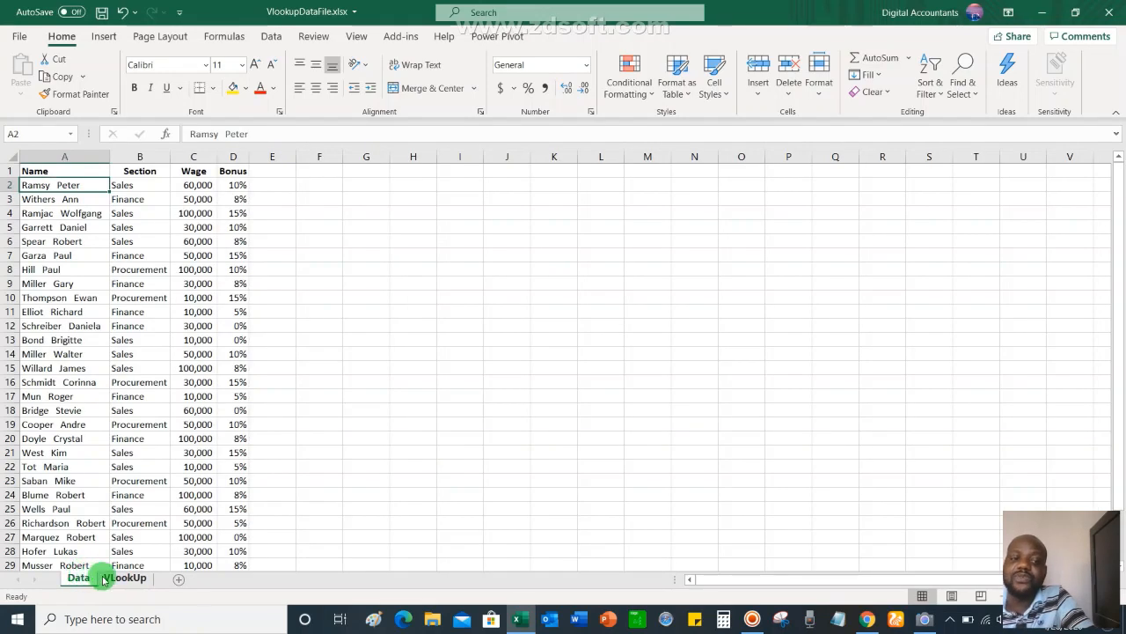
{"action": "left_click", "coordinate": [103, 578]}
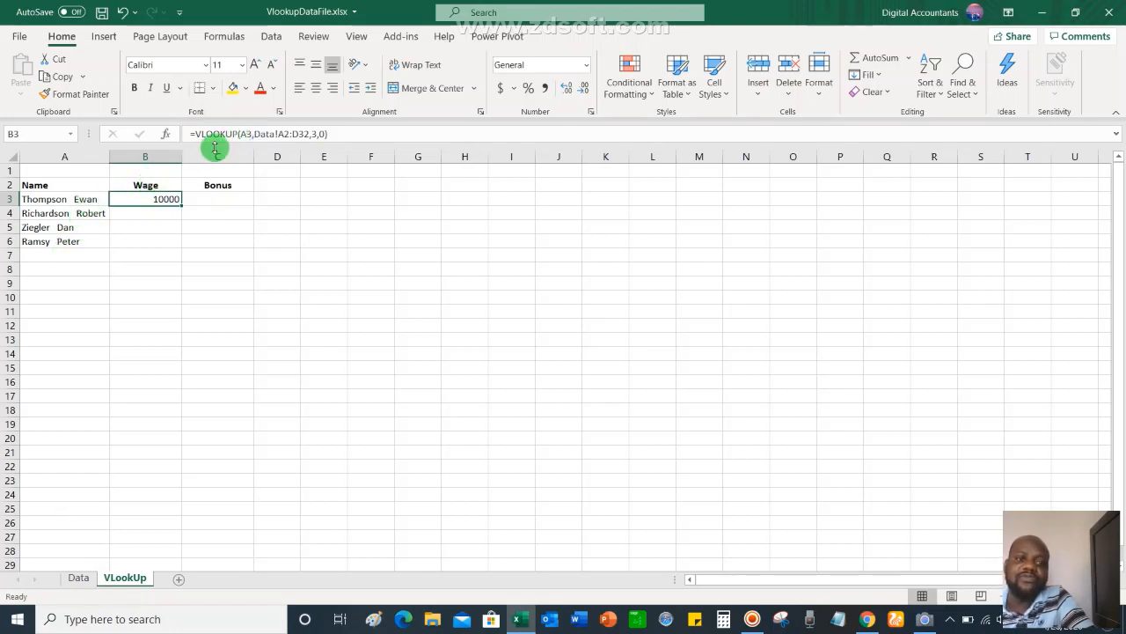
{"action": "double_click", "coordinate": [154, 201]}
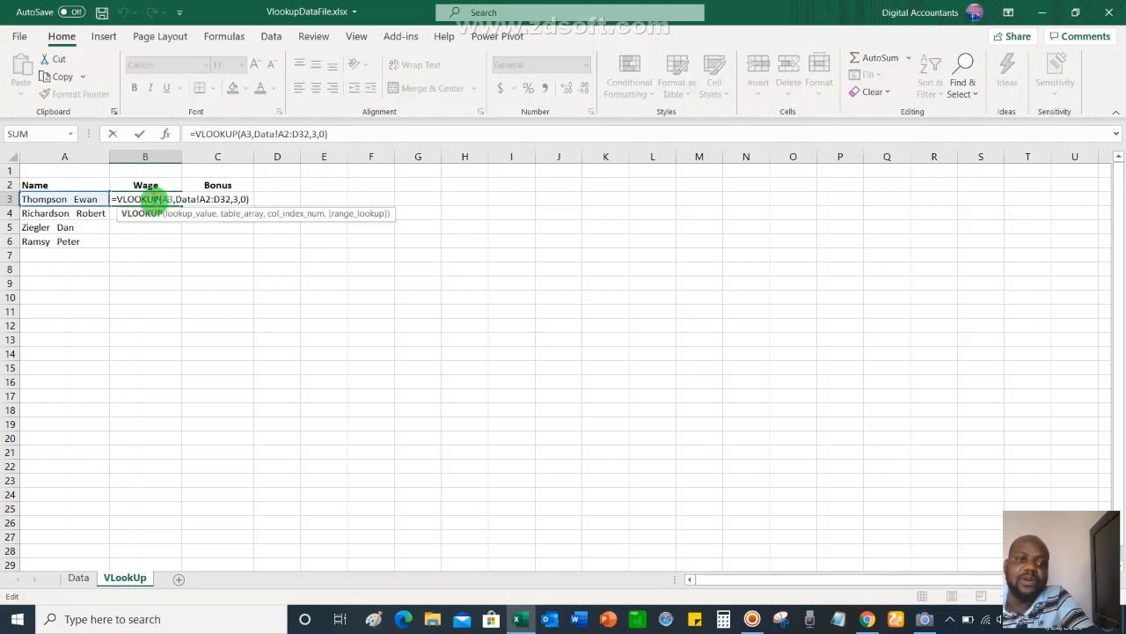
{"action": "left_click", "coordinate": [168, 199]}
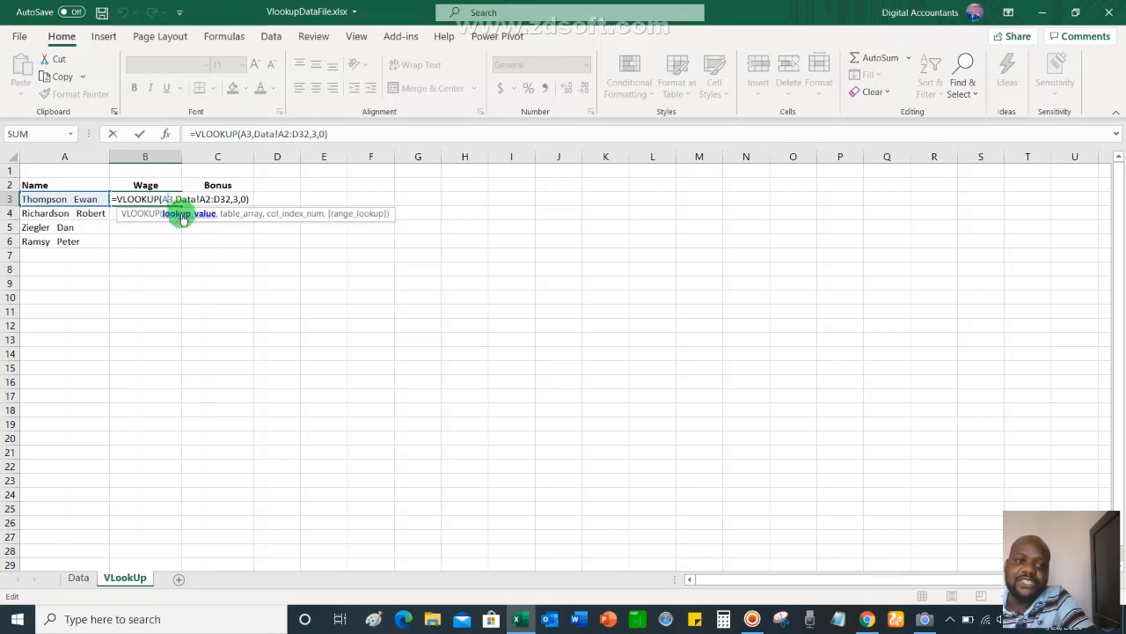
{"action": "left_click", "coordinate": [211, 199]}
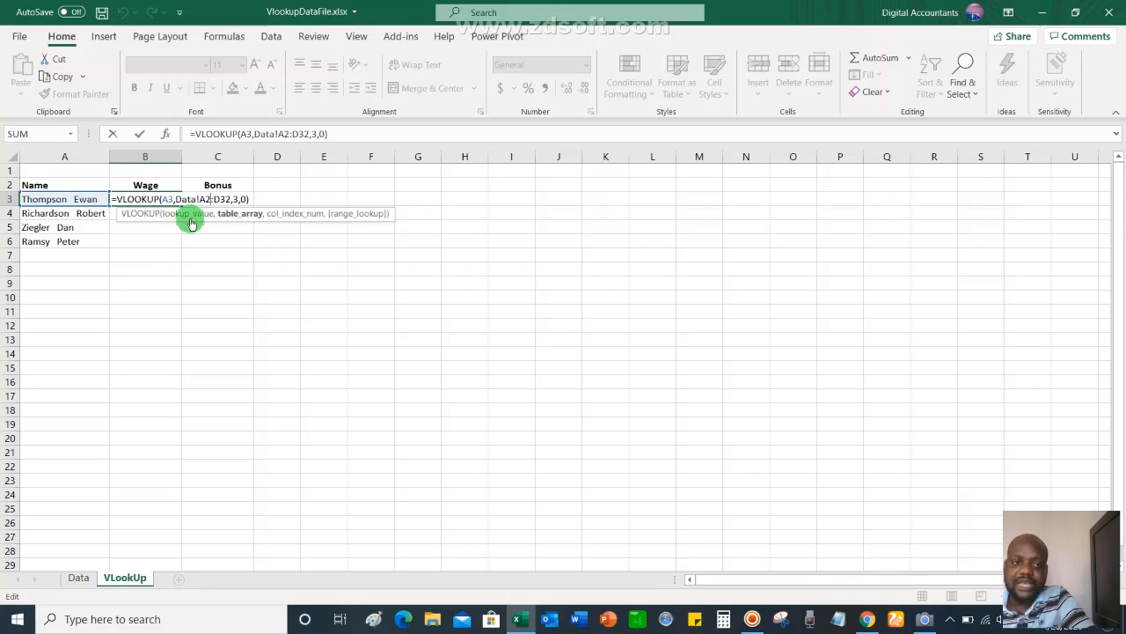
{"action": "left_click", "coordinate": [235, 199]}
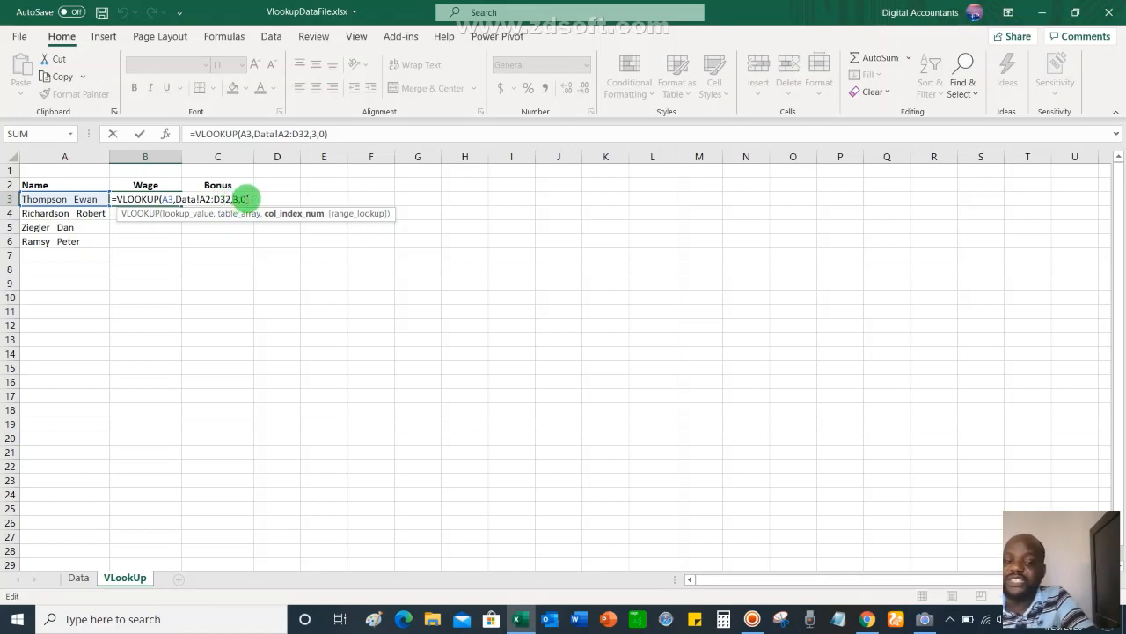
{"action": "key", "text": "Return"}
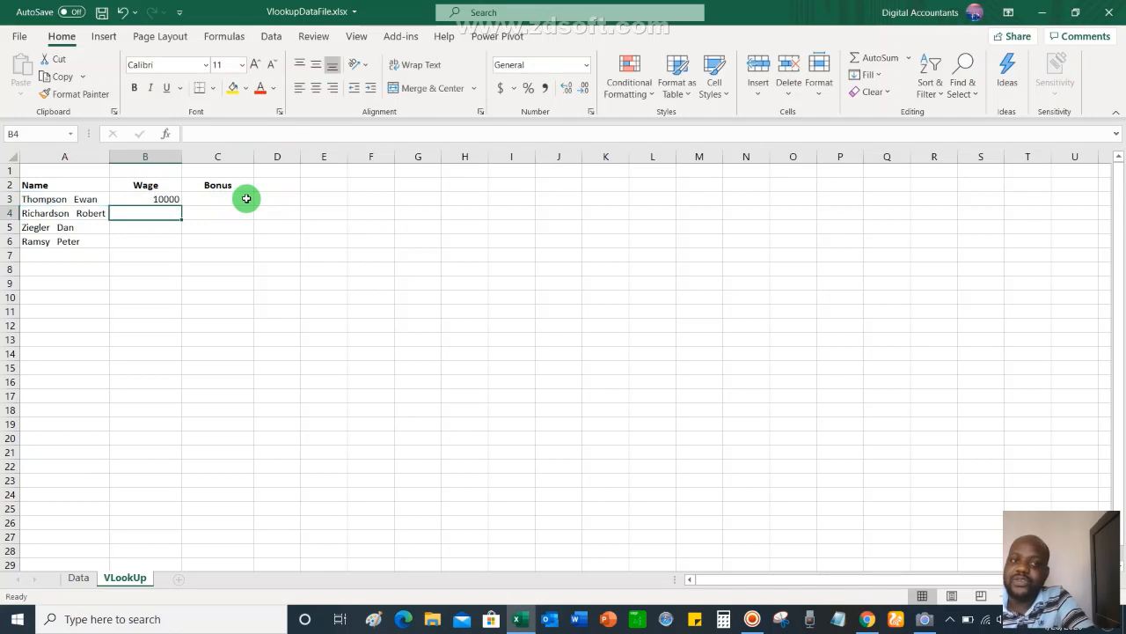
Start a VLOOKUP formula in the Bonus cell C3 with A3 as the lookup value.
{"action": "left_click", "coordinate": [233, 200]}
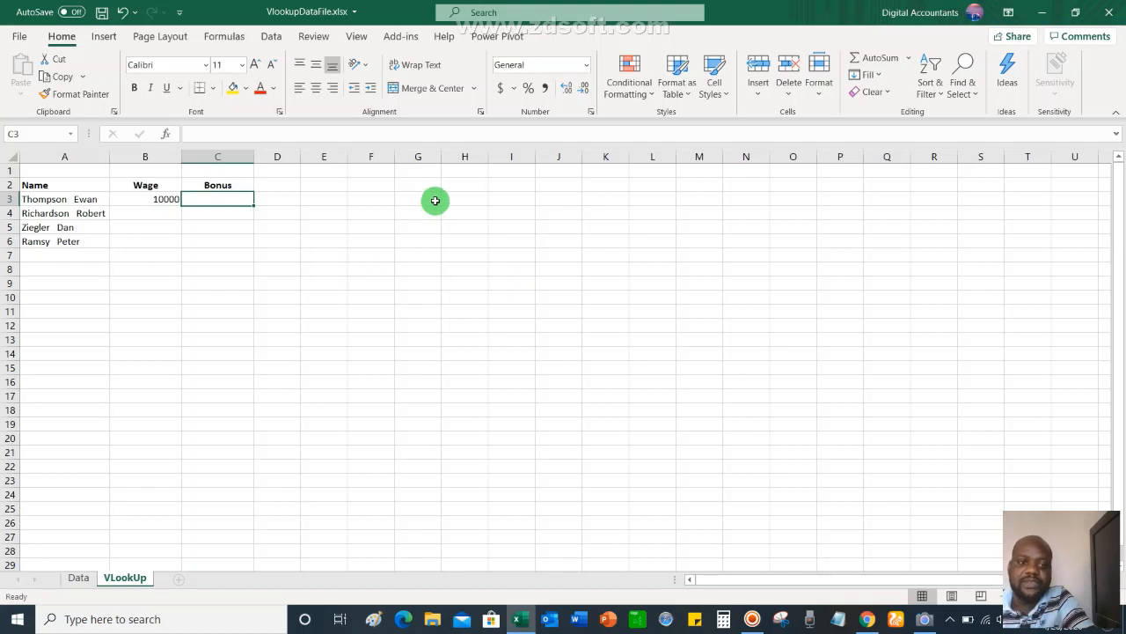
{"action": "type", "text": "="}
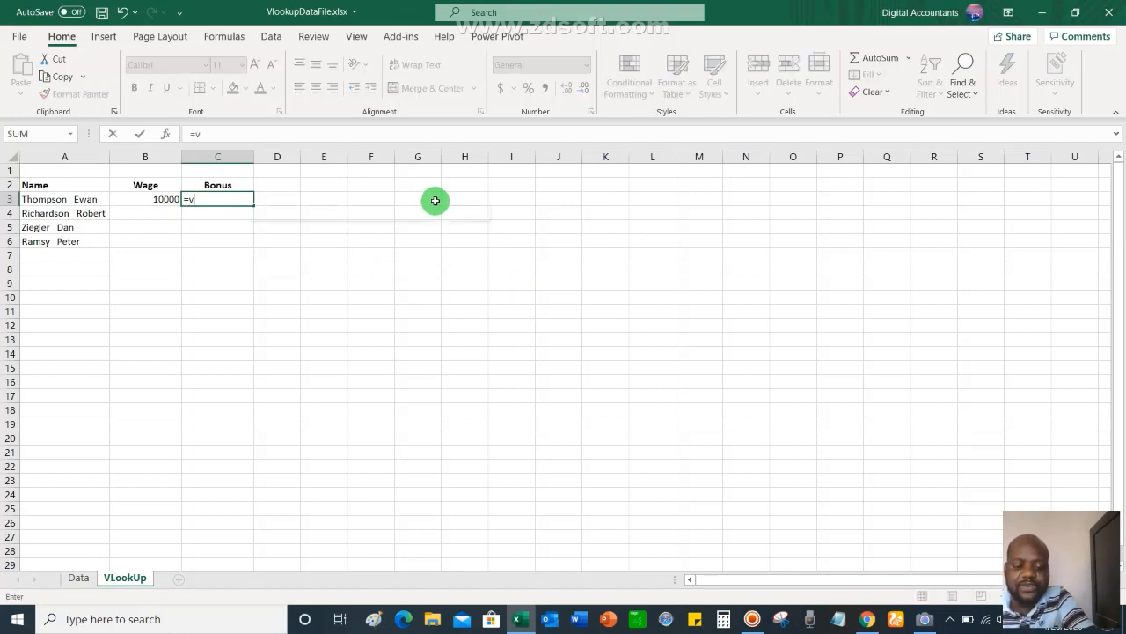
{"action": "type", "text": "vlooku"}
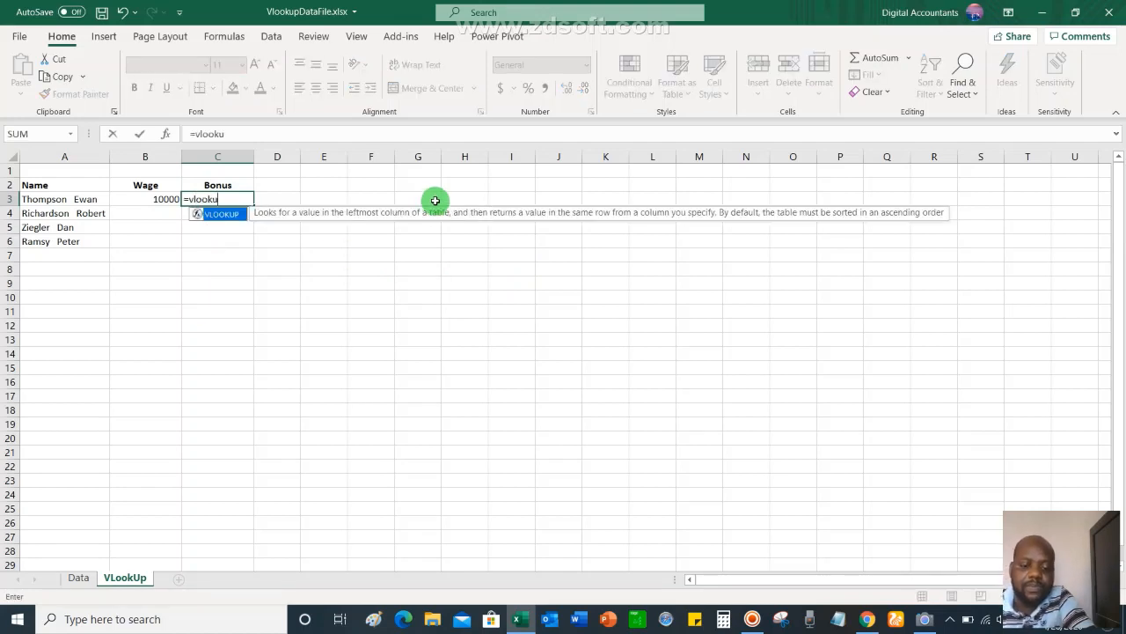
{"action": "type", "text": "("}
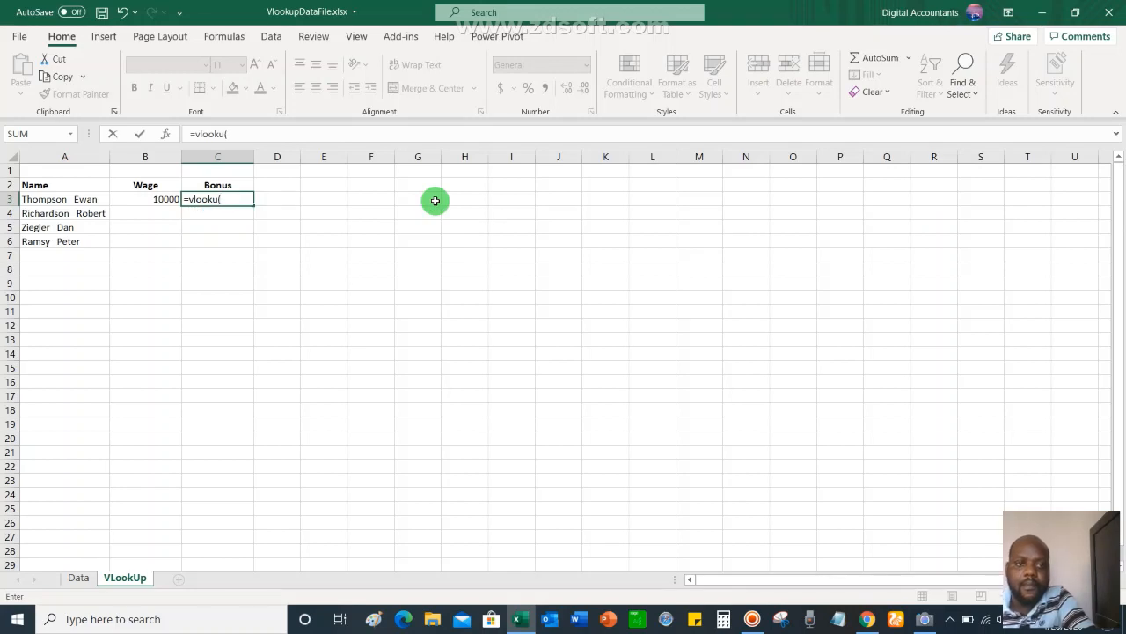
{"action": "key", "text": "BackSpace"}
{"action": "type", "text": "p)"}
{"action": "key", "text": "BackSpace"}
{"action": "type", "text": "("}
{"action": "left_click", "coordinate": [81, 199]}
{"action": "type", "text": ","}
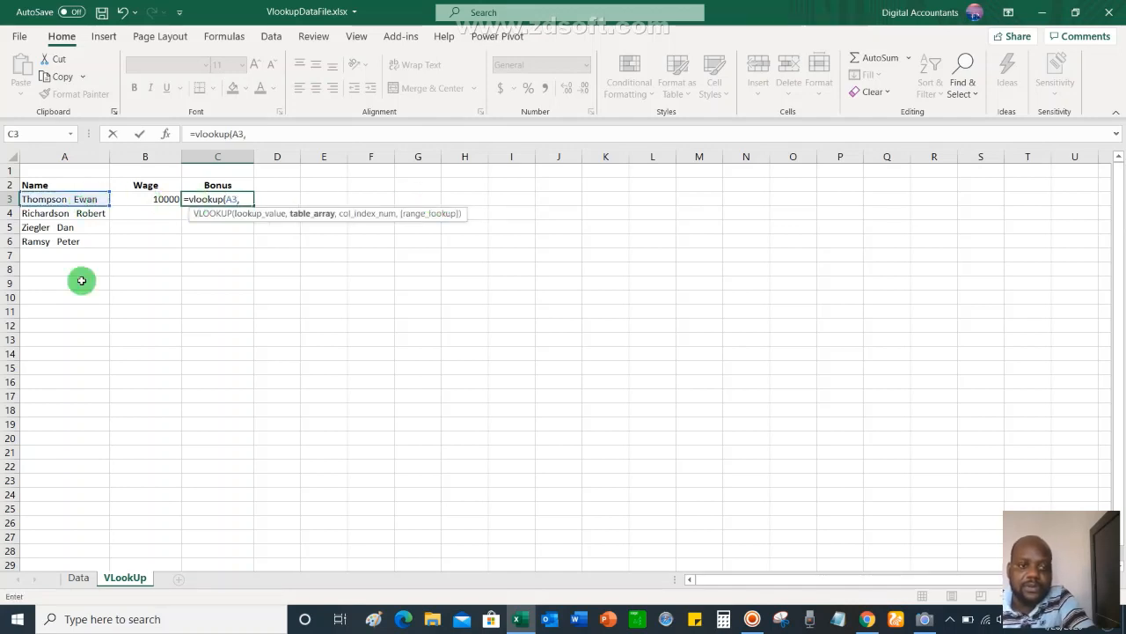
Complete the bonus formula with table array Data!A2:D32, column index number 4 and range lookup 0, and enter it.
{"action": "left_click", "coordinate": [79, 580]}
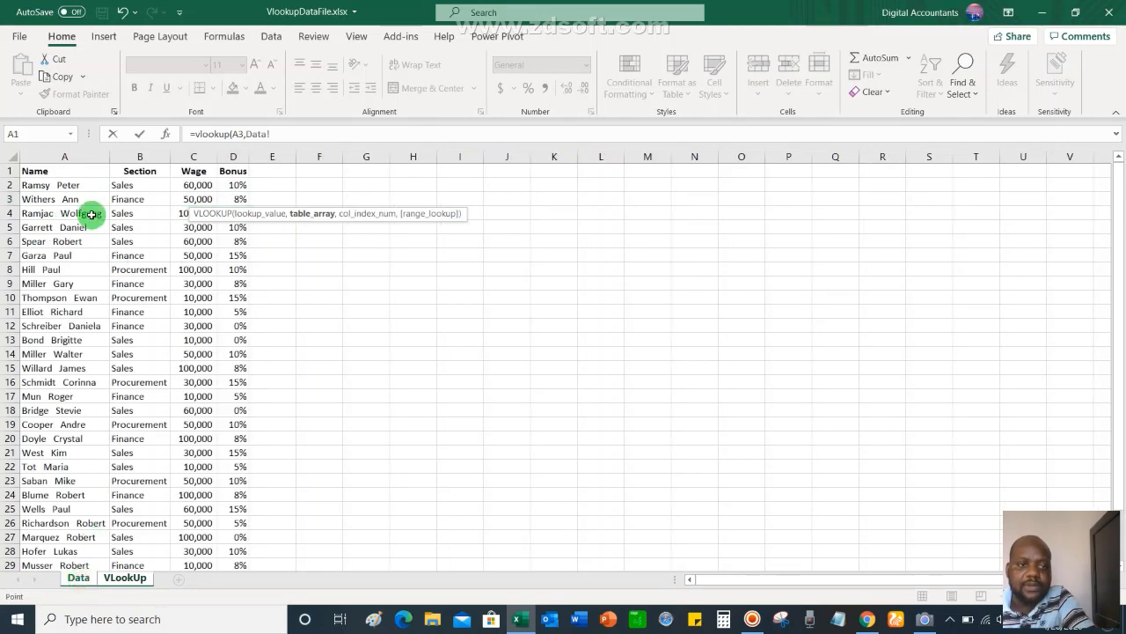
{"action": "left_click_drag", "start_coordinate": [39, 185], "coordinate": [231, 538]}
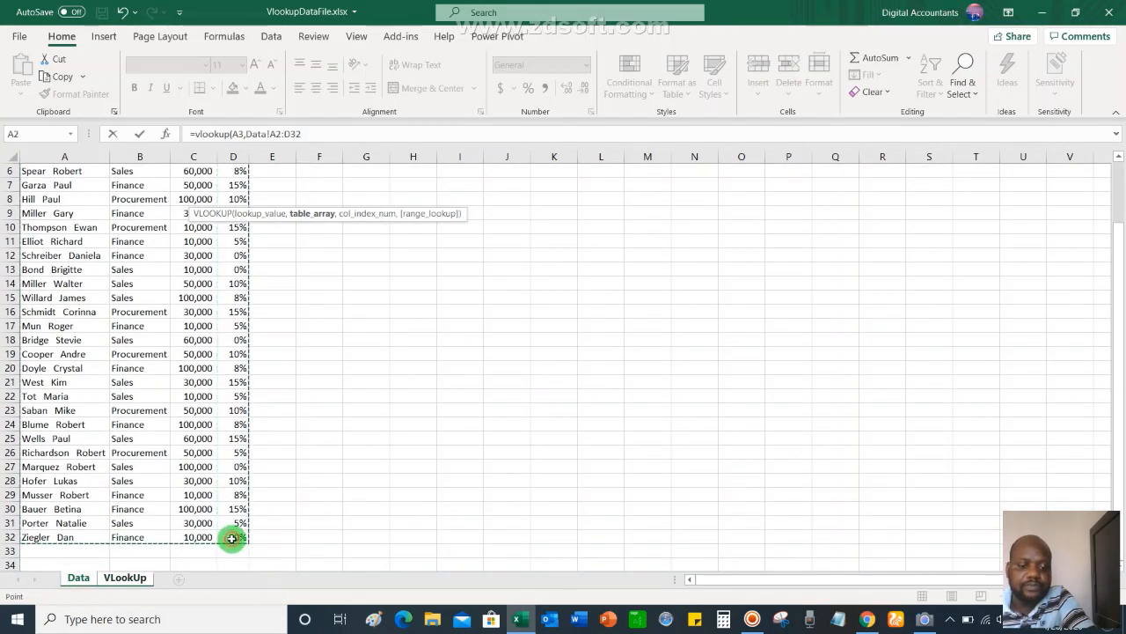
{"action": "type", "text": ","}
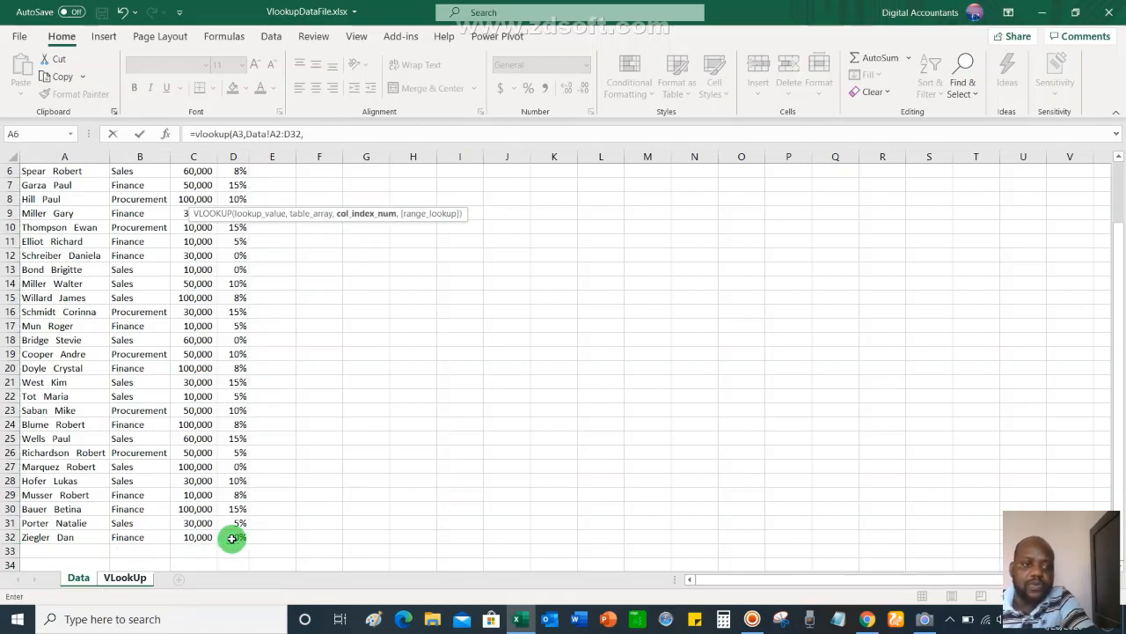
{"action": "scroll", "coordinate": [60, 357], "scroll_direction": "up", "scroll_amount": 2}
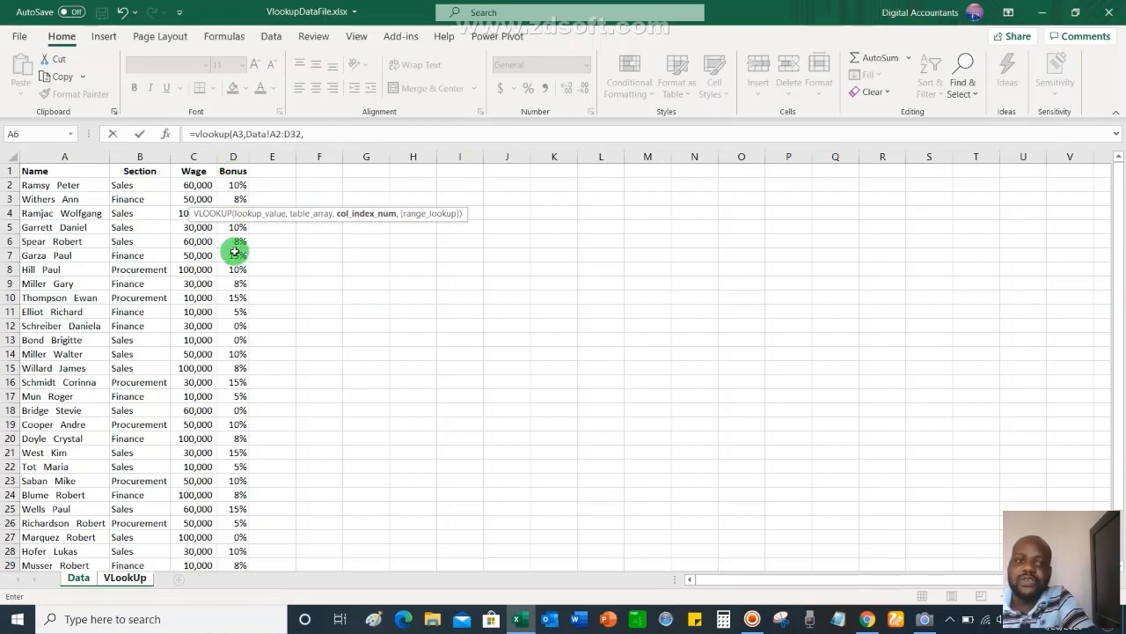
{"action": "type", "text": ",0"}
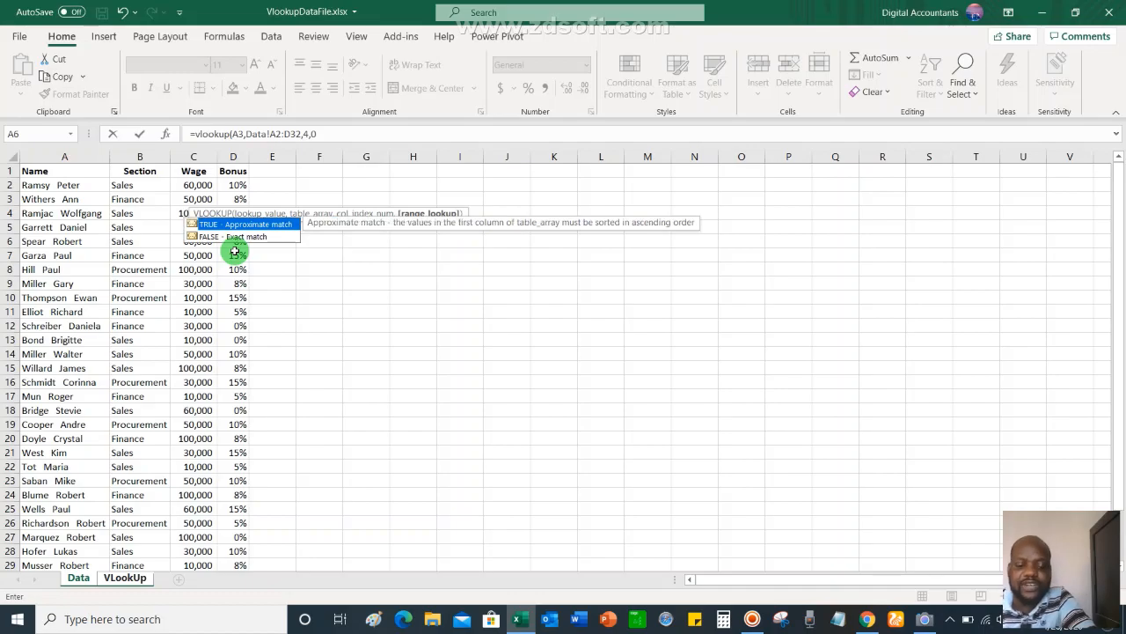
{"action": "type", "text": ")"}
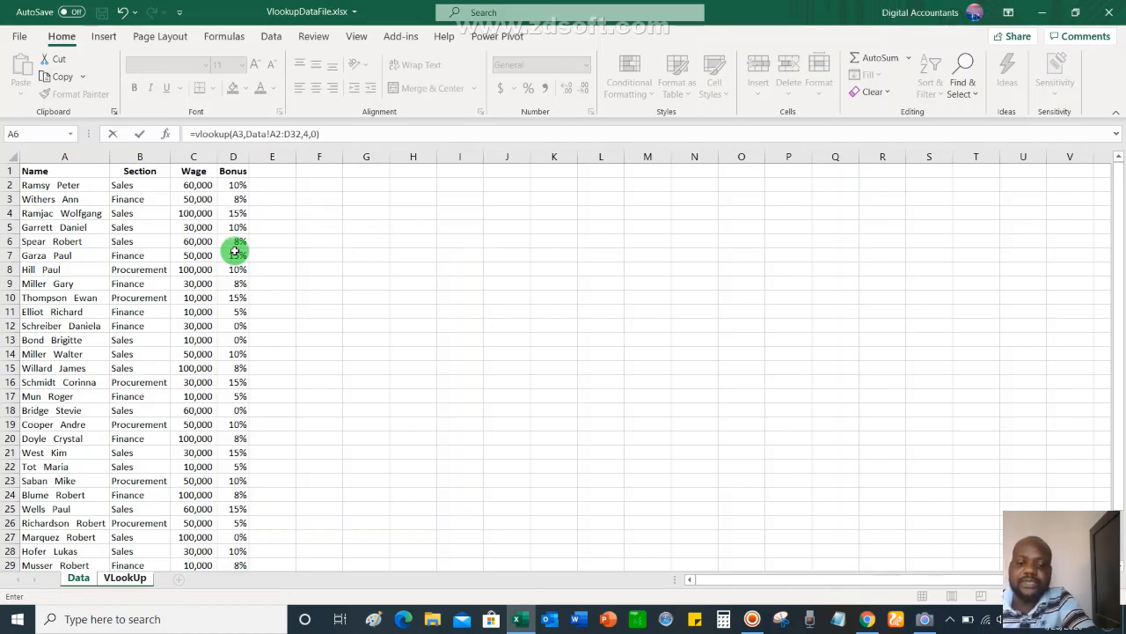
{"action": "key", "text": "Return"}
Check the bonus in C3 against the Data sheet and format the cell as a percentage.
{"action": "left_click", "coordinate": [245, 199]}
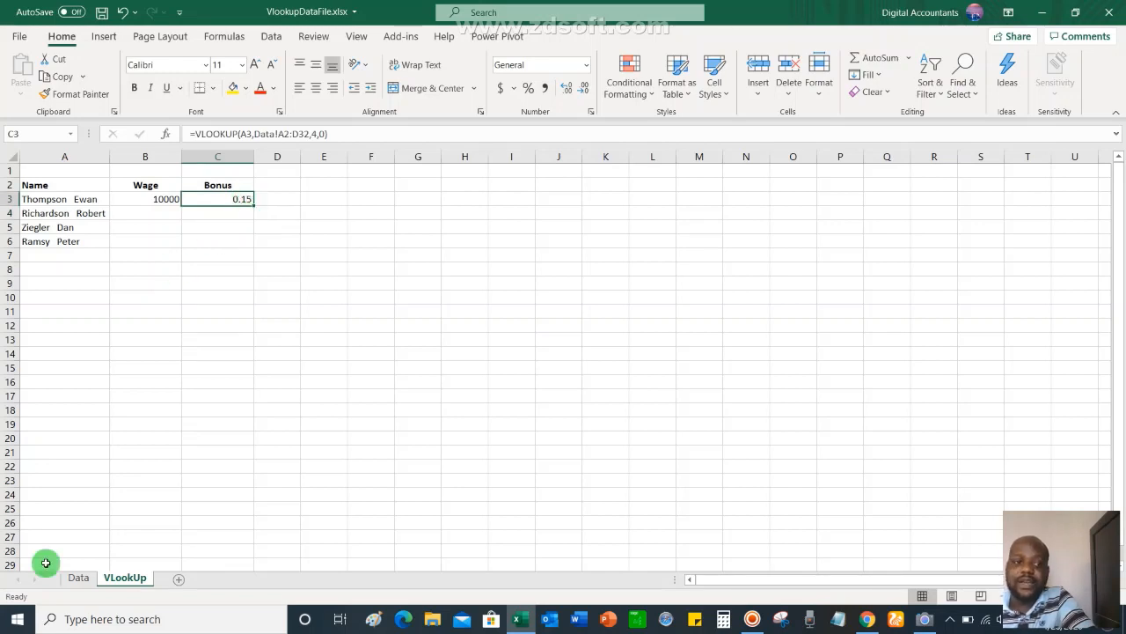
{"action": "left_click", "coordinate": [77, 578]}
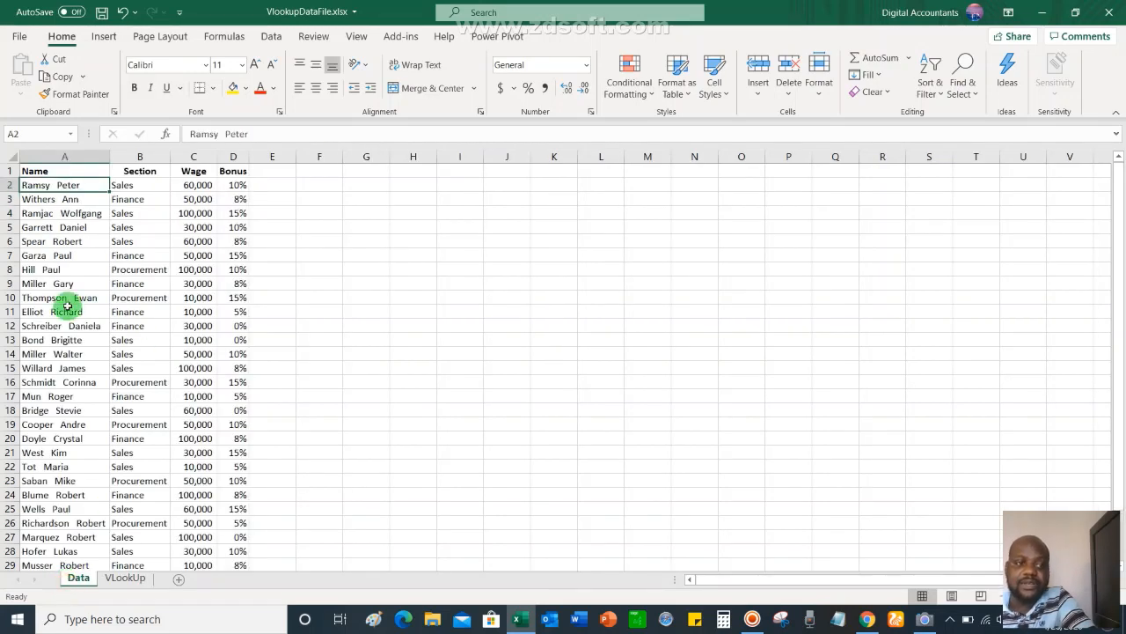
{"action": "left_click", "coordinate": [123, 578]}
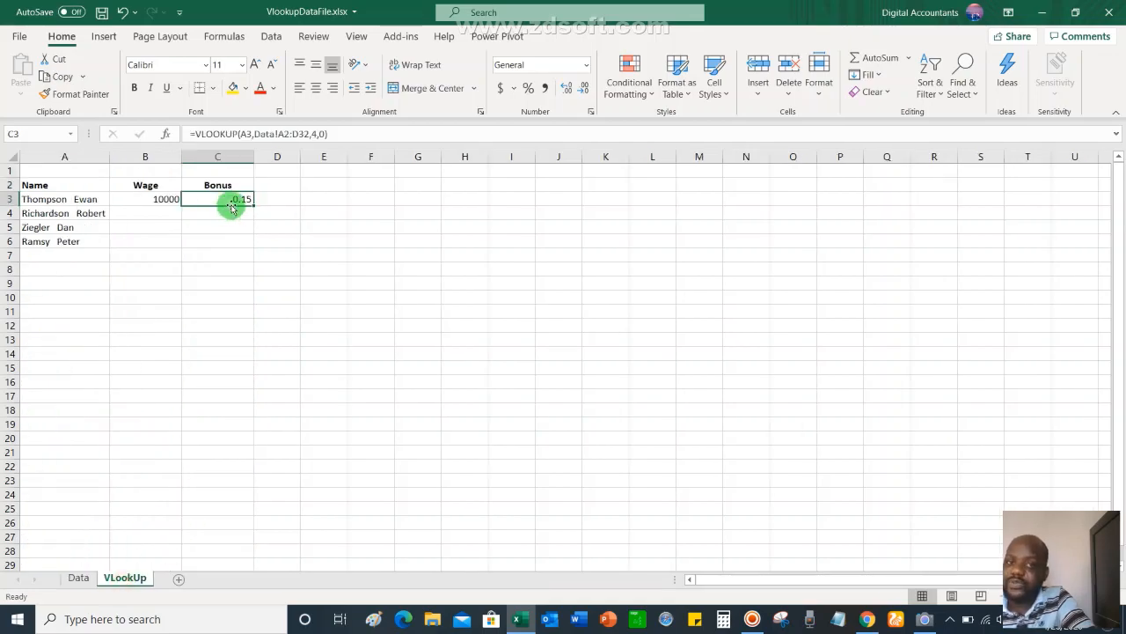
{"action": "left_click", "coordinate": [528, 88]}
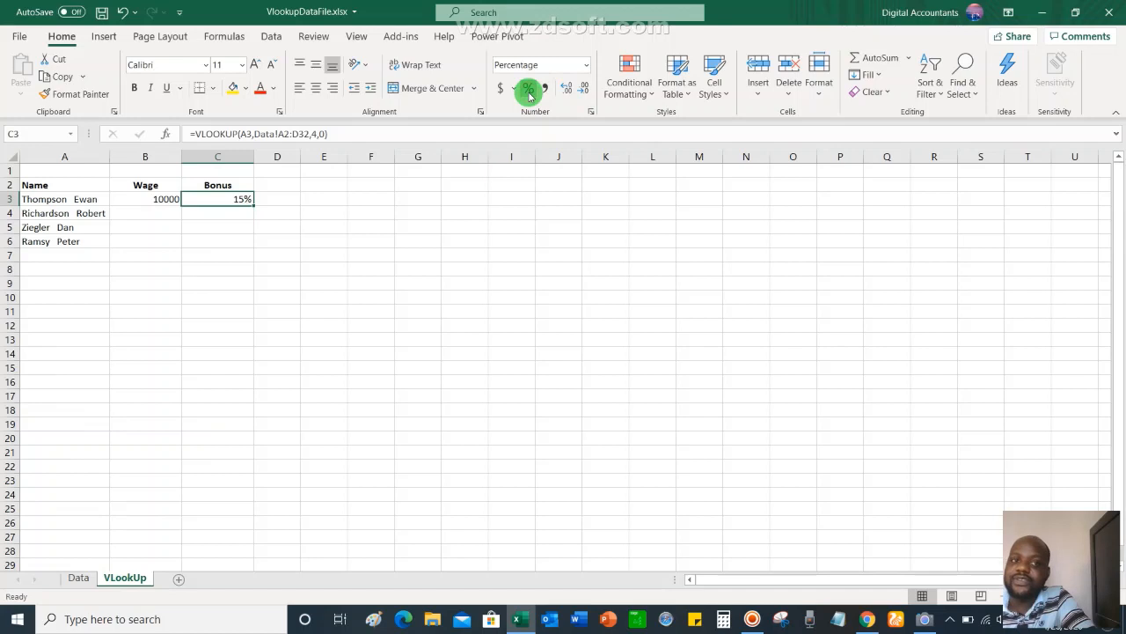
Format the wage in B3 with a thousands separator and no decimal places.
{"action": "left_click", "coordinate": [167, 199]}
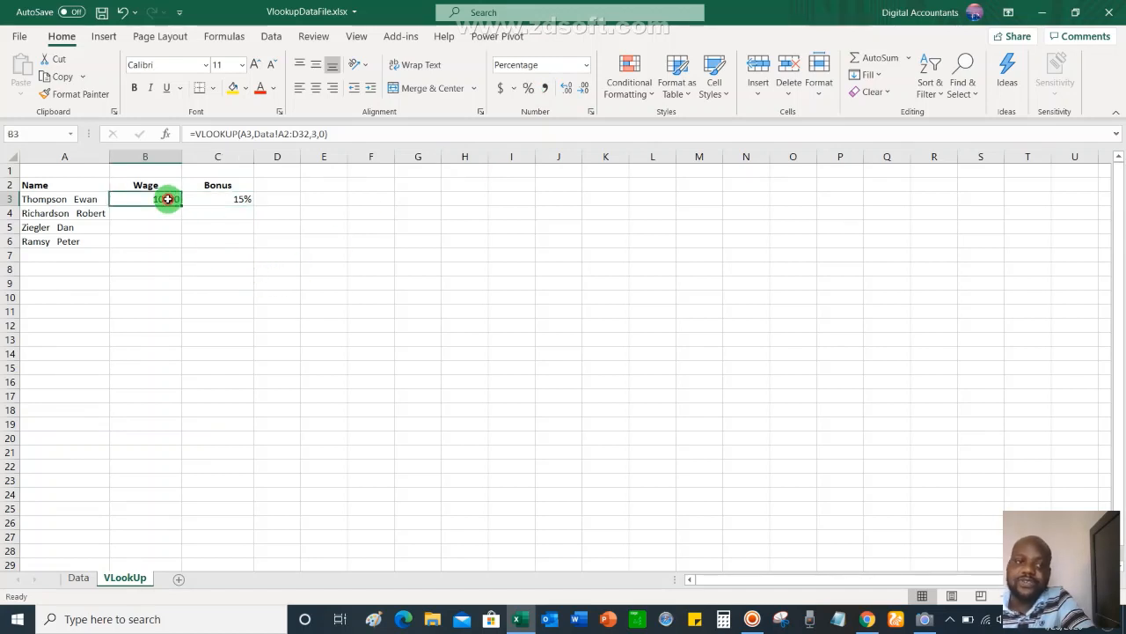
{"action": "left_click", "coordinate": [546, 88]}
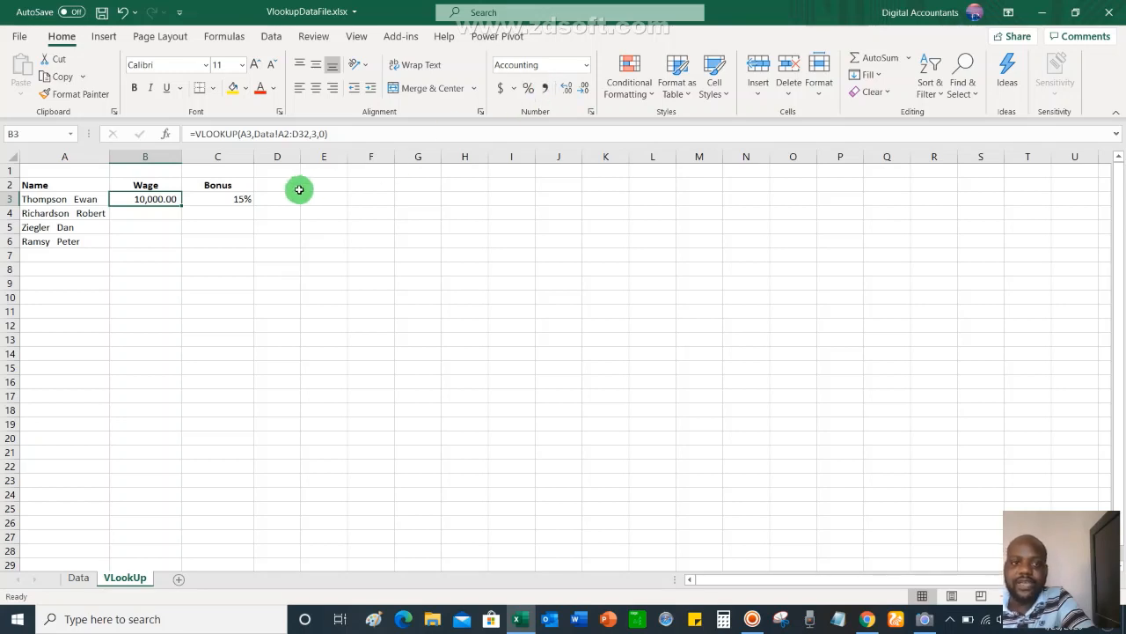
{"action": "left_click", "coordinate": [566, 89]}
{"action": "left_click", "coordinate": [566, 89]}
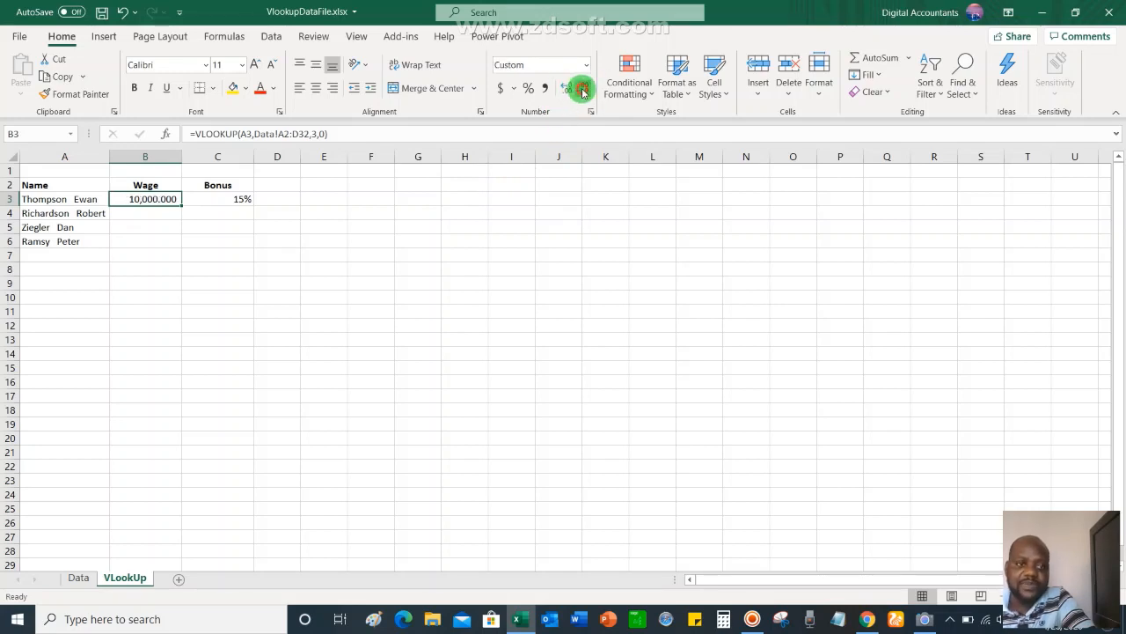
{"action": "left_click", "coordinate": [583, 89]}
{"action": "left_click", "coordinate": [583, 89]}
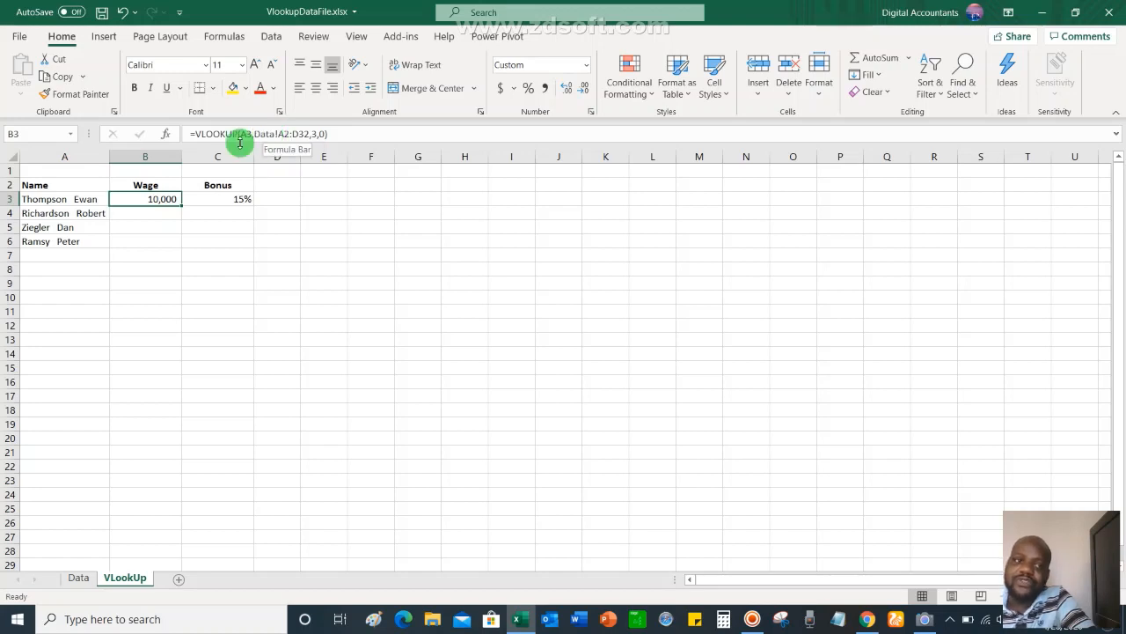
Fill the wage formula from B3 down to B4 and check the result against that employee's wage on the Data sheet.
{"action": "left_click_drag", "start_coordinate": [179, 203], "coordinate": [167, 214]}
{"action": "left_click", "coordinate": [159, 213]}
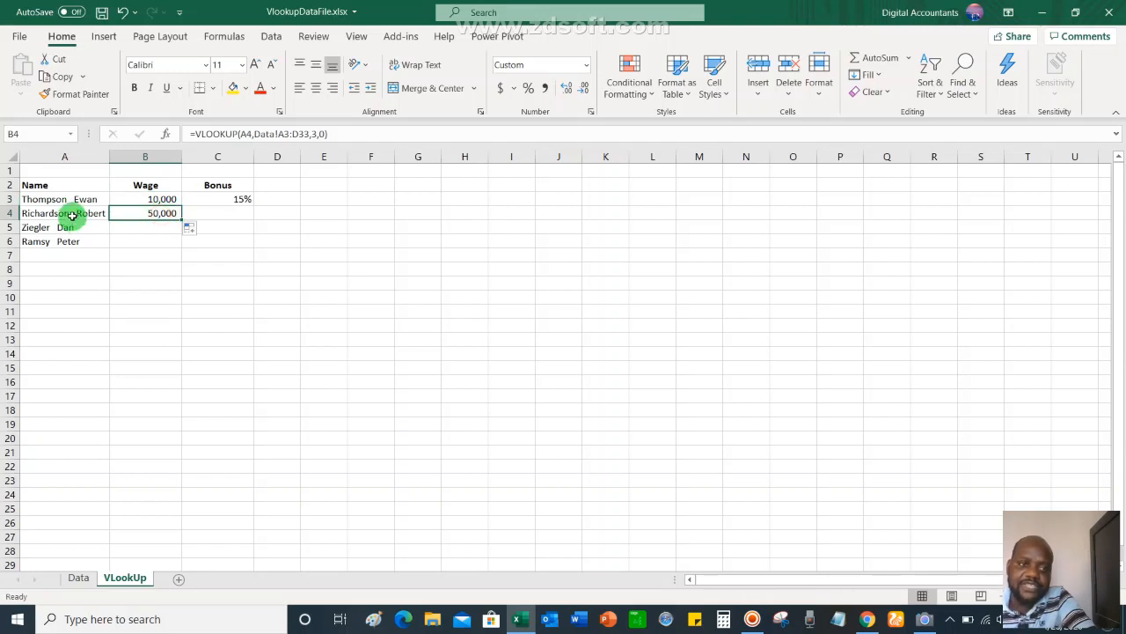
{"action": "left_click", "coordinate": [71, 577]}
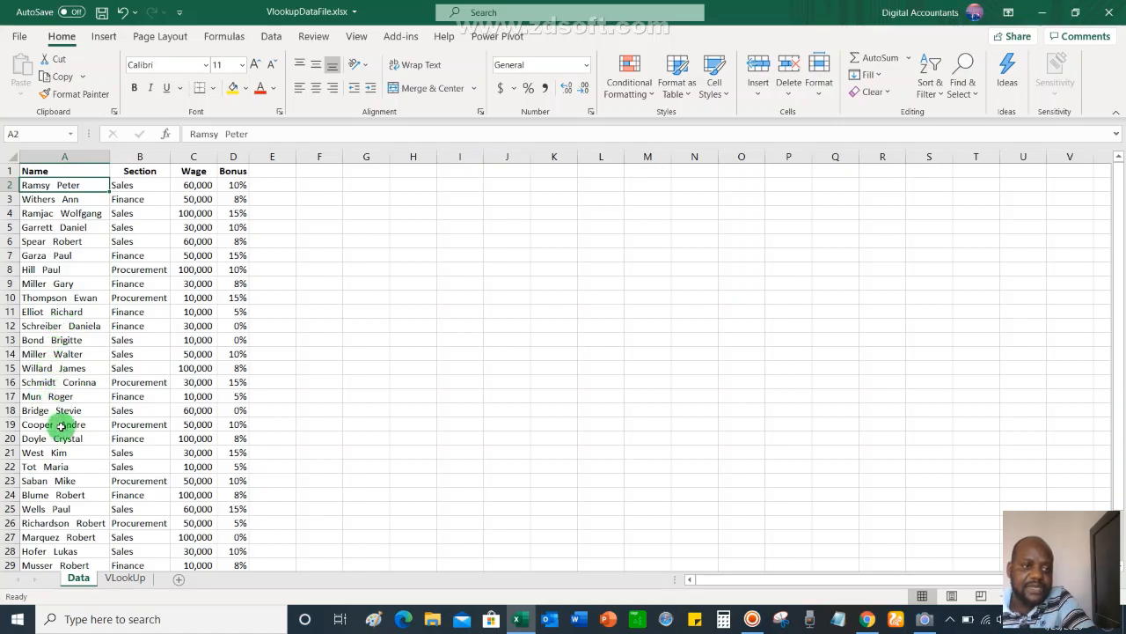
{"action": "scroll", "coordinate": [56, 457], "scroll_direction": "down", "scroll_amount": 2}
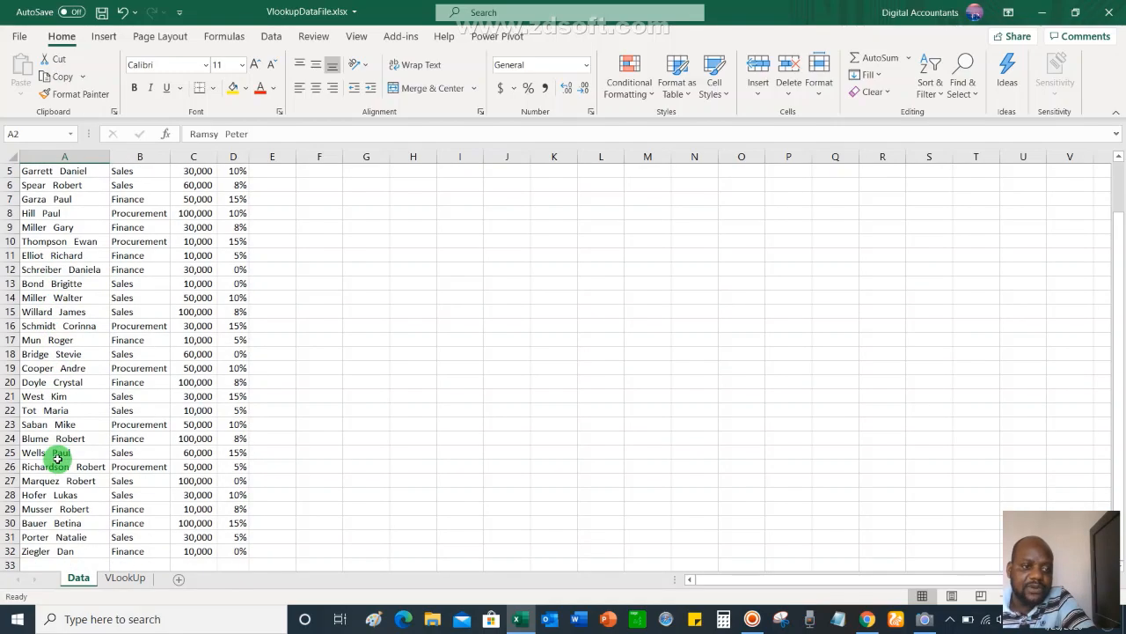
{"action": "left_click", "coordinate": [198, 465]}
{"action": "scroll", "coordinate": [235, 424], "scroll_direction": "up", "scroll_amount": 2}
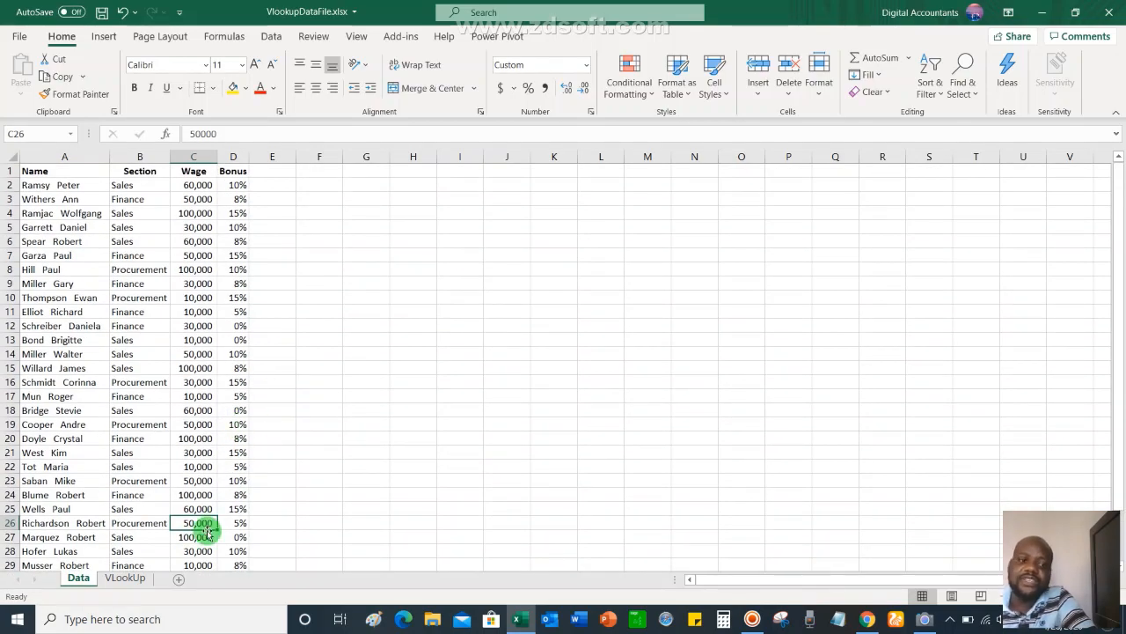
{"action": "left_click", "coordinate": [125, 577]}
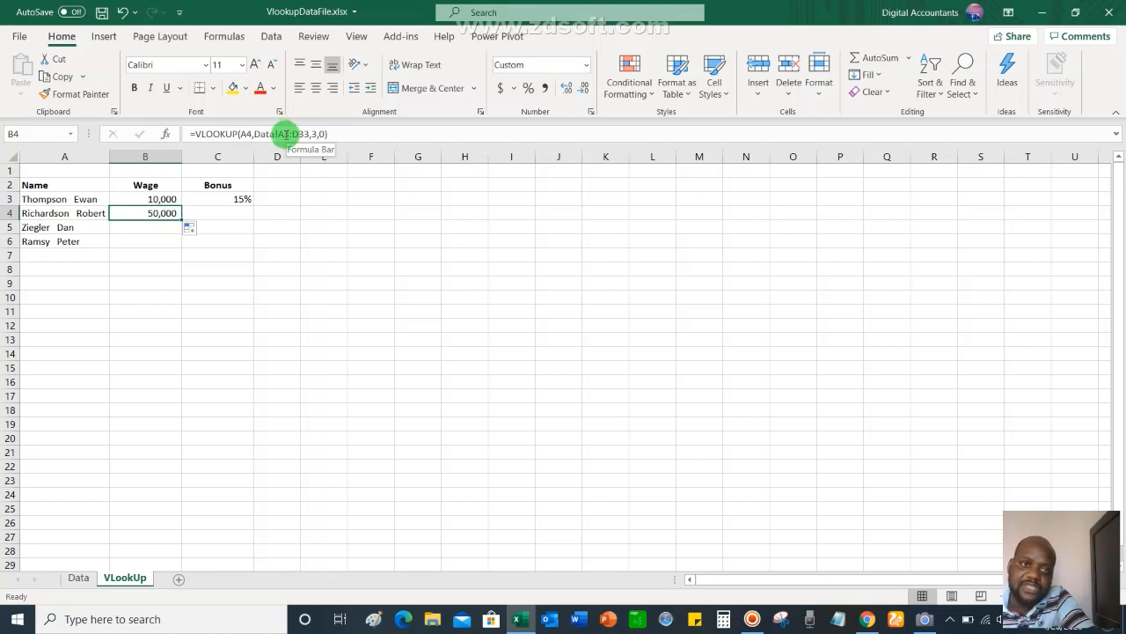
Compare the table array references in the B3 and B4 formulas with the extent of the table on the Data sheet.
{"action": "left_click", "coordinate": [166, 199]}
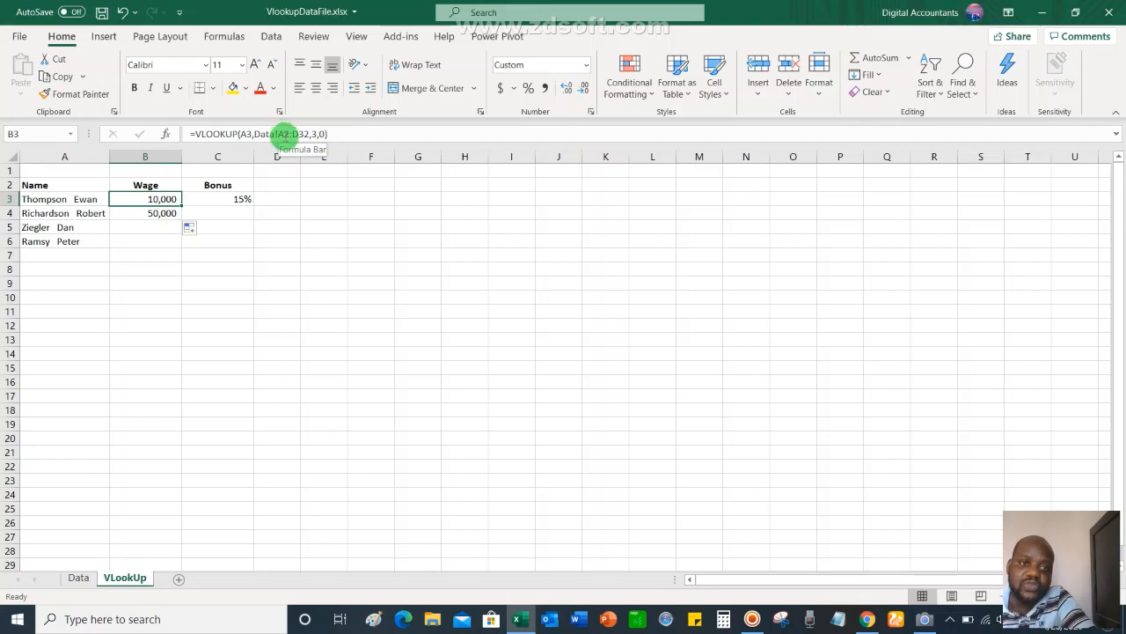
{"action": "left_click", "coordinate": [77, 577]}
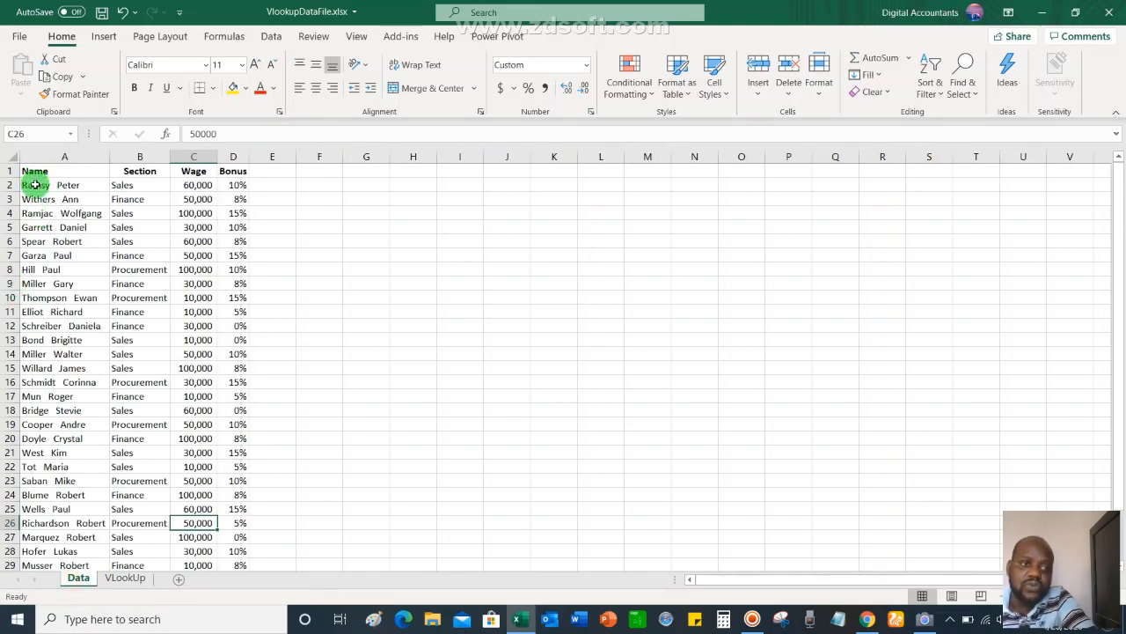
{"action": "scroll", "coordinate": [195, 488], "scroll_direction": "down", "scroll_amount": 3}
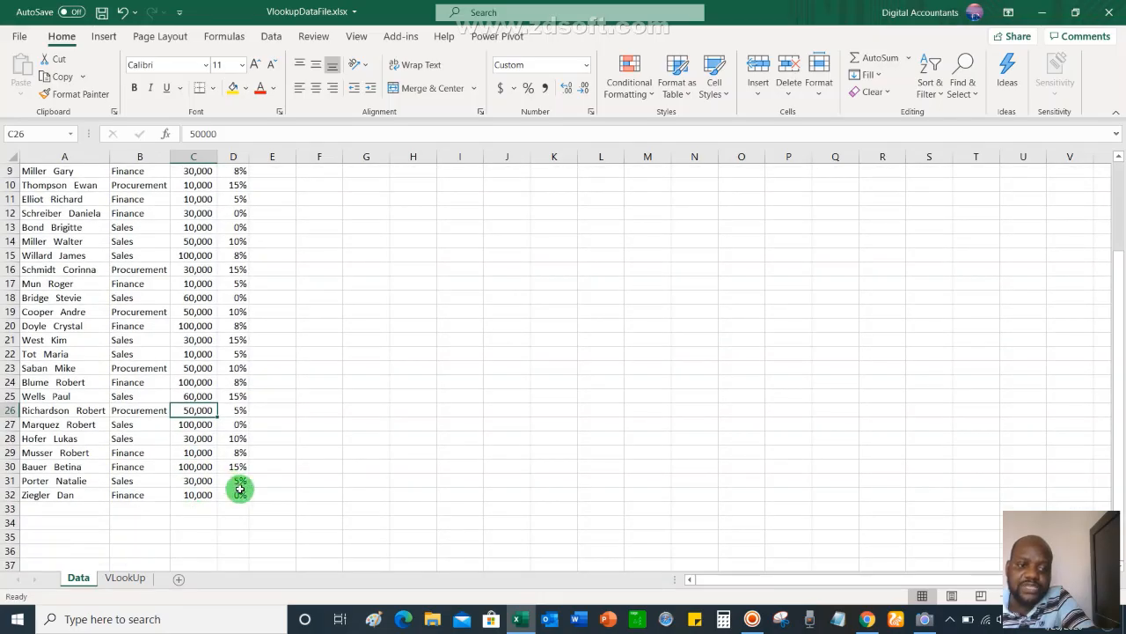
{"action": "left_click", "coordinate": [237, 494]}
{"action": "scroll", "coordinate": [141, 451], "scroll_direction": "up", "scroll_amount": 3}
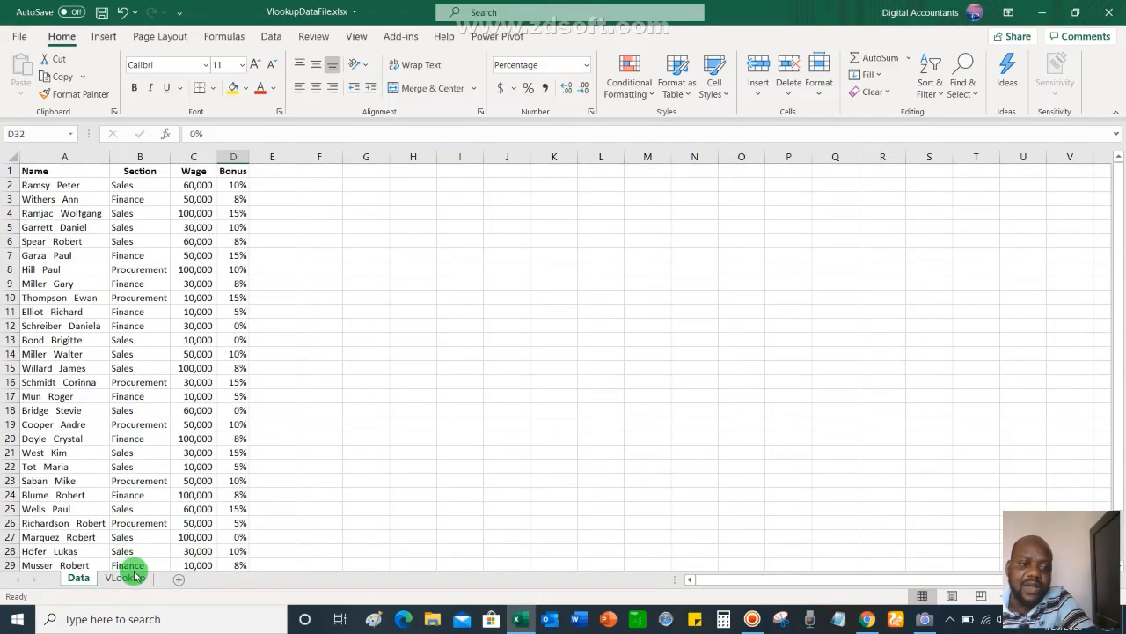
{"action": "left_click", "coordinate": [125, 577]}
{"action": "left_click", "coordinate": [158, 214]}
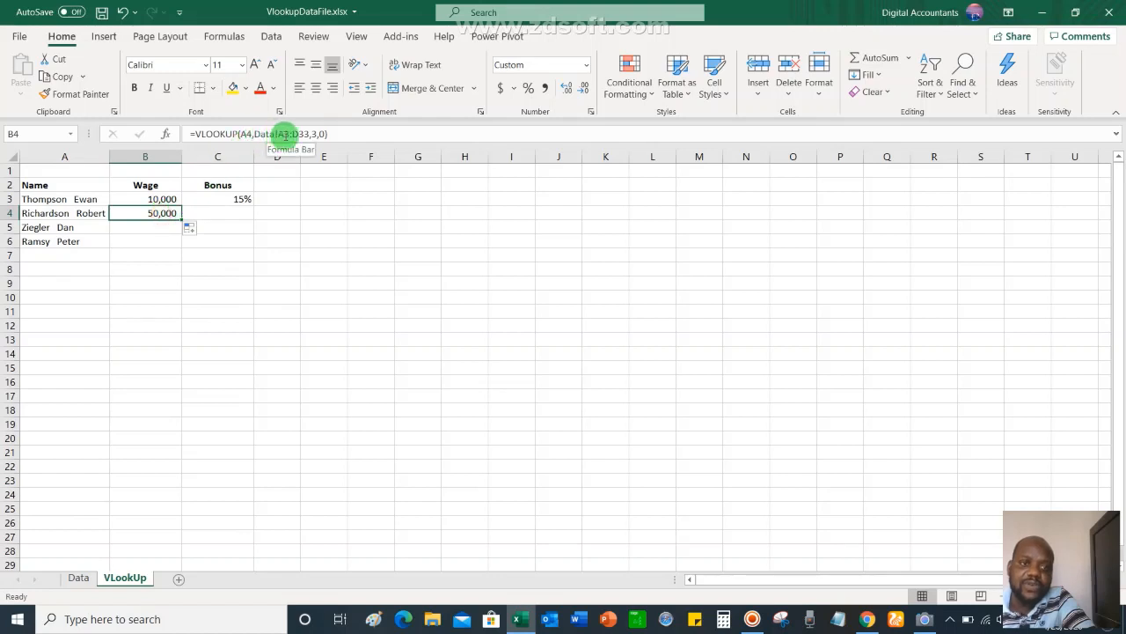
{"action": "left_click", "coordinate": [70, 577]}
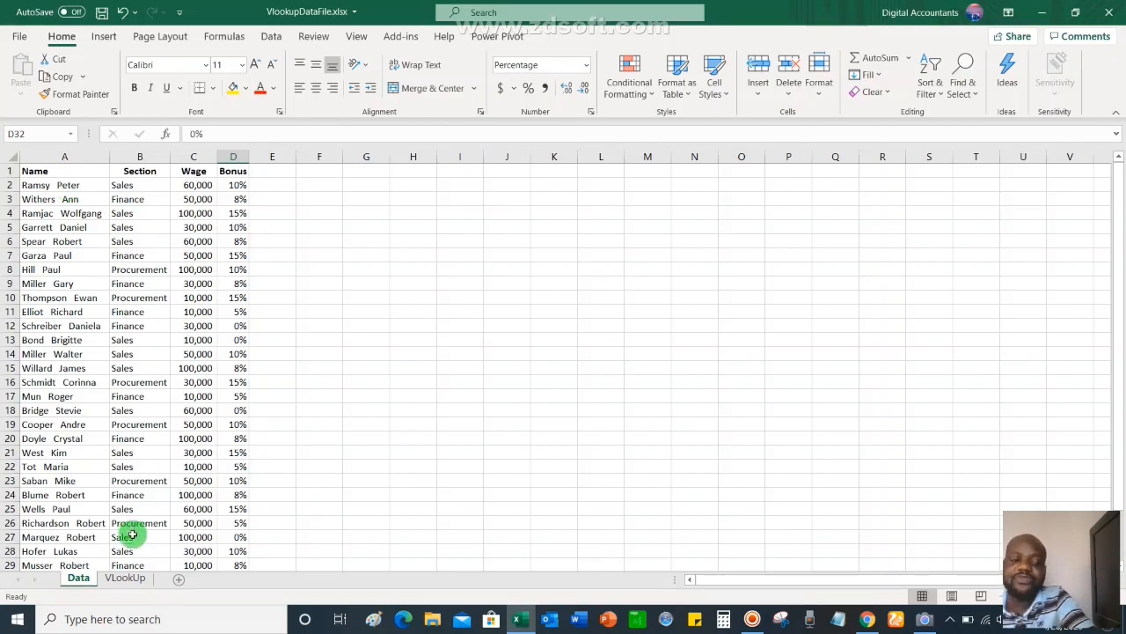
{"action": "left_click", "coordinate": [125, 576]}
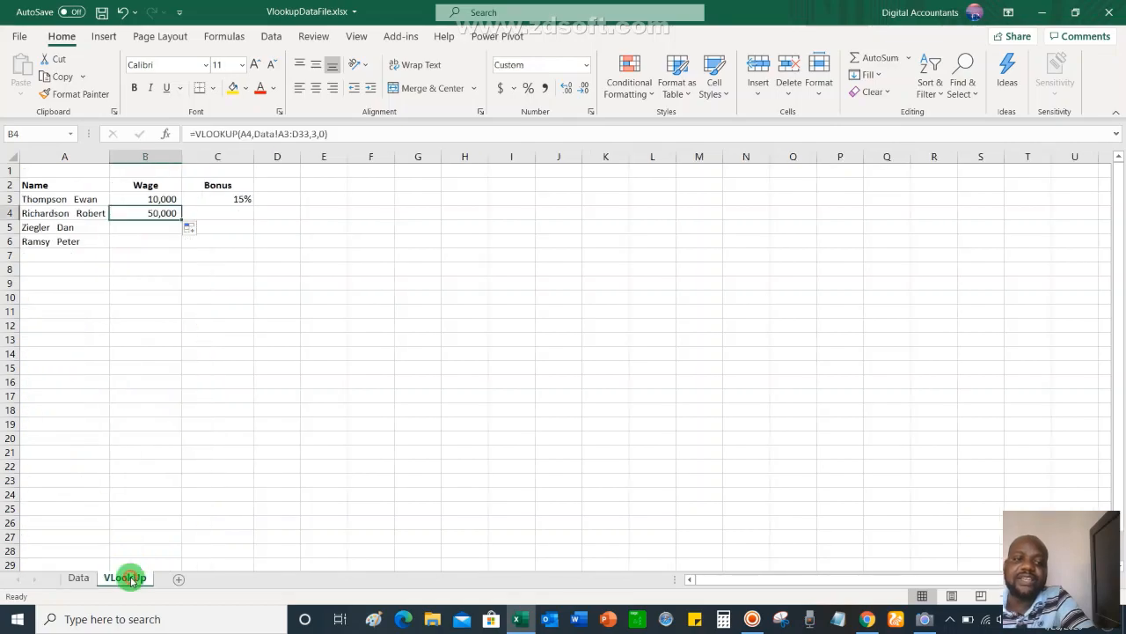
Fill the wage formula from B4 down through B6.
{"action": "left_click", "coordinate": [178, 223]}
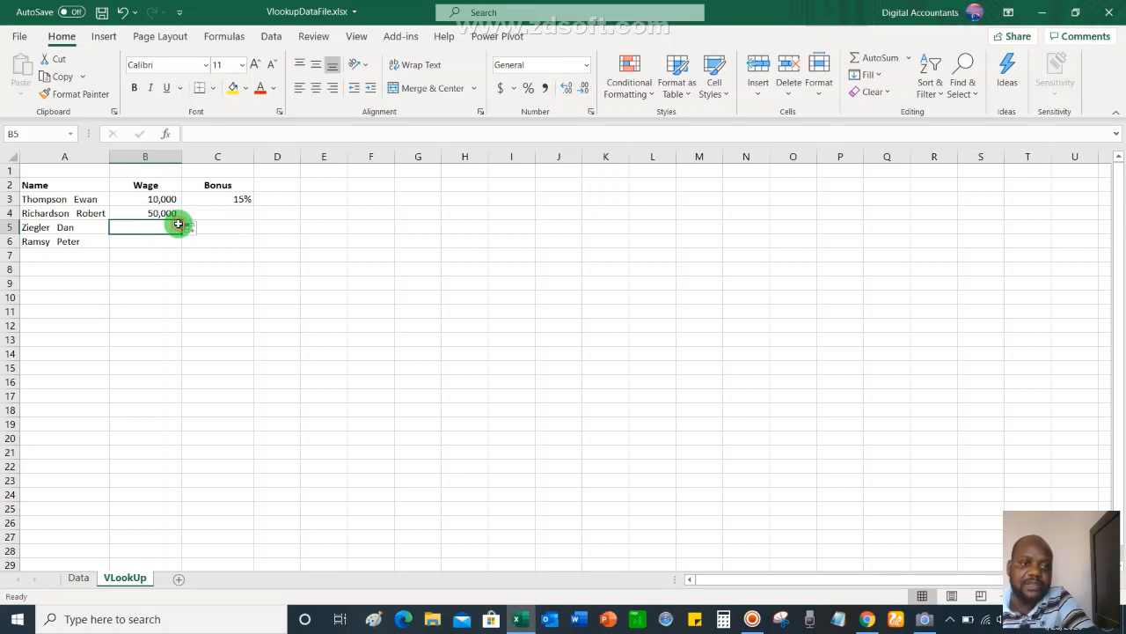
{"action": "left_click", "coordinate": [175, 214]}
{"action": "left_click_drag", "start_coordinate": [182, 220], "coordinate": [178, 245]}
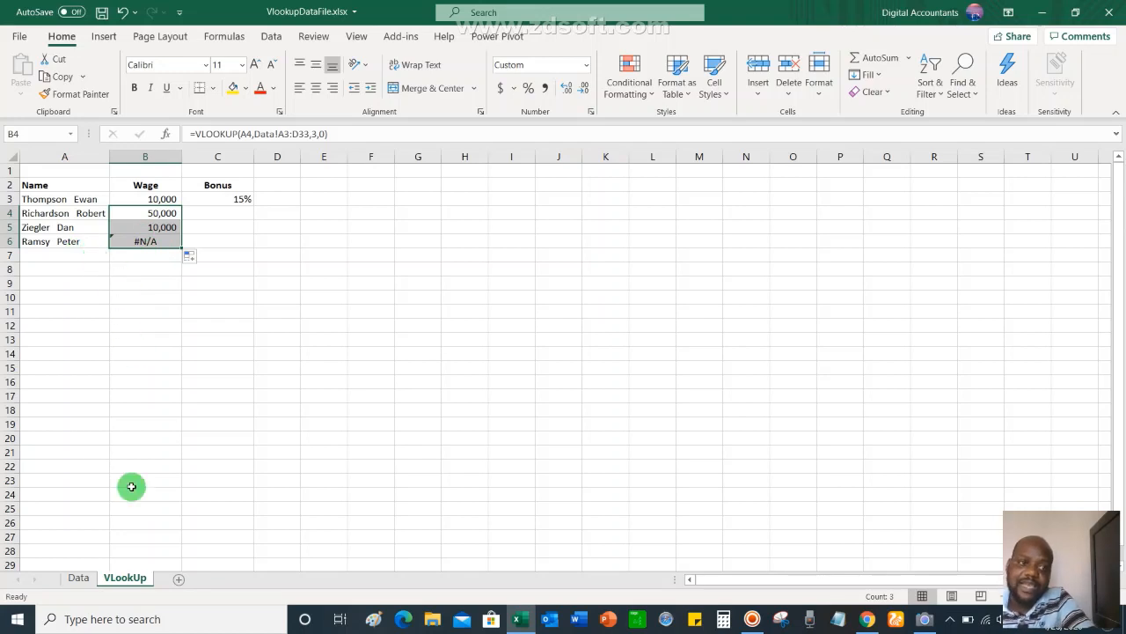
Locate the employee from row 6 on the Data sheet and inspect the table array in B6's formula.
{"action": "left_click", "coordinate": [91, 579]}
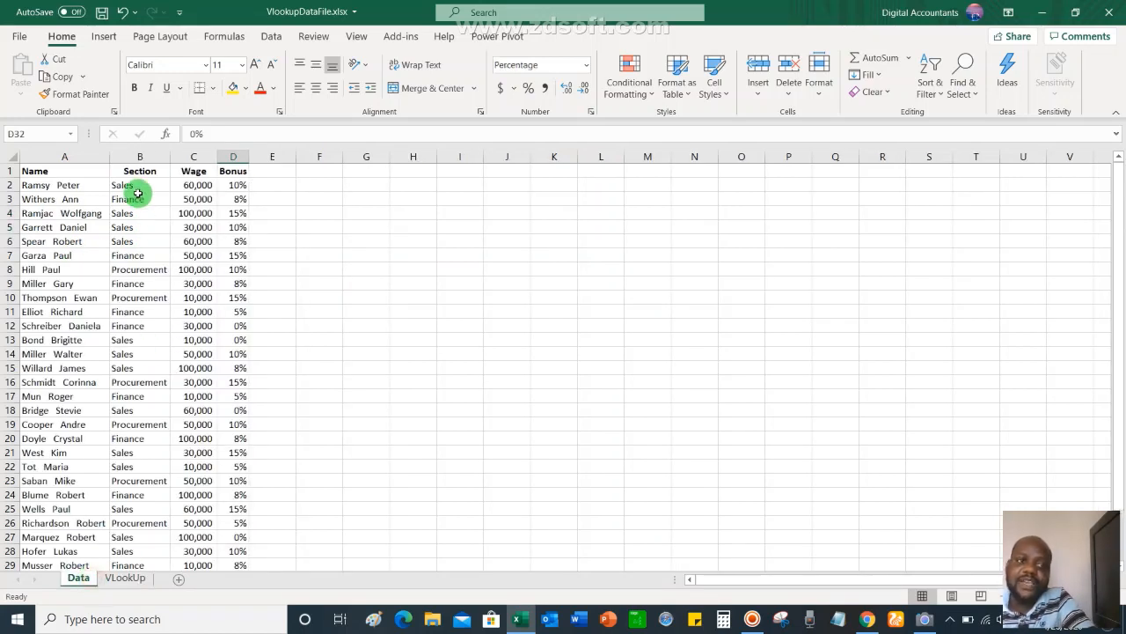
{"action": "left_click", "coordinate": [139, 577]}
{"action": "left_click", "coordinate": [153, 241]}
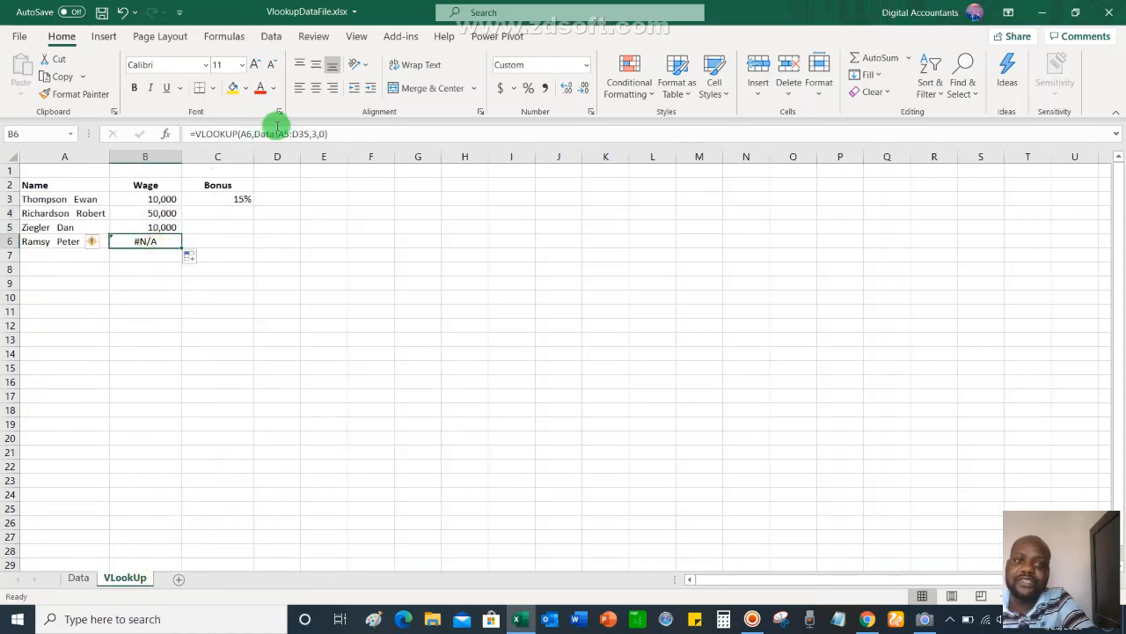
Clear the wage formulas from cells B4 through B6.
{"action": "left_click_drag", "start_coordinate": [161, 213], "coordinate": [161, 240]}
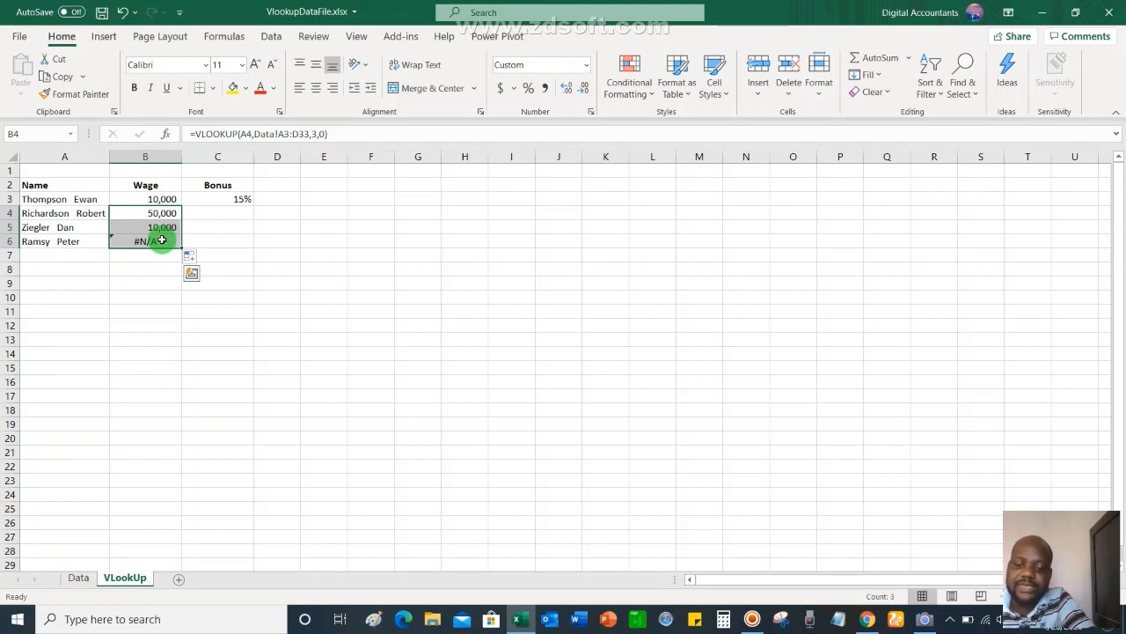
{"action": "key", "text": "Delete"}
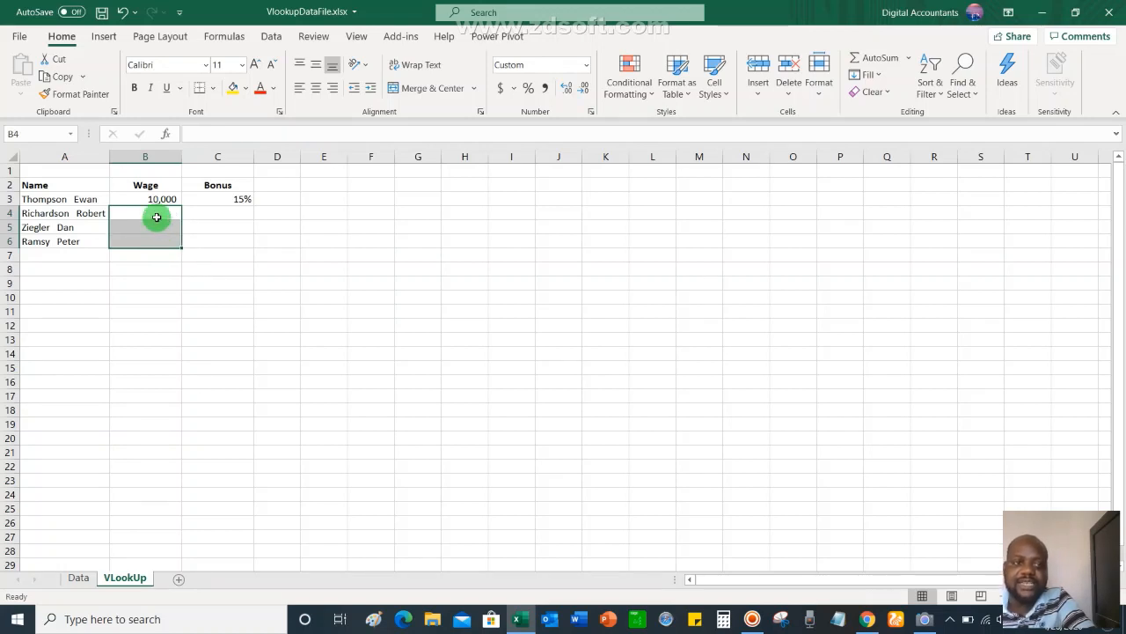
{"action": "left_click", "coordinate": [158, 214]}
Make the table array in B3's wage formula absolute so it reads Data!$A$2:$D$32.
{"action": "left_click", "coordinate": [163, 199]}
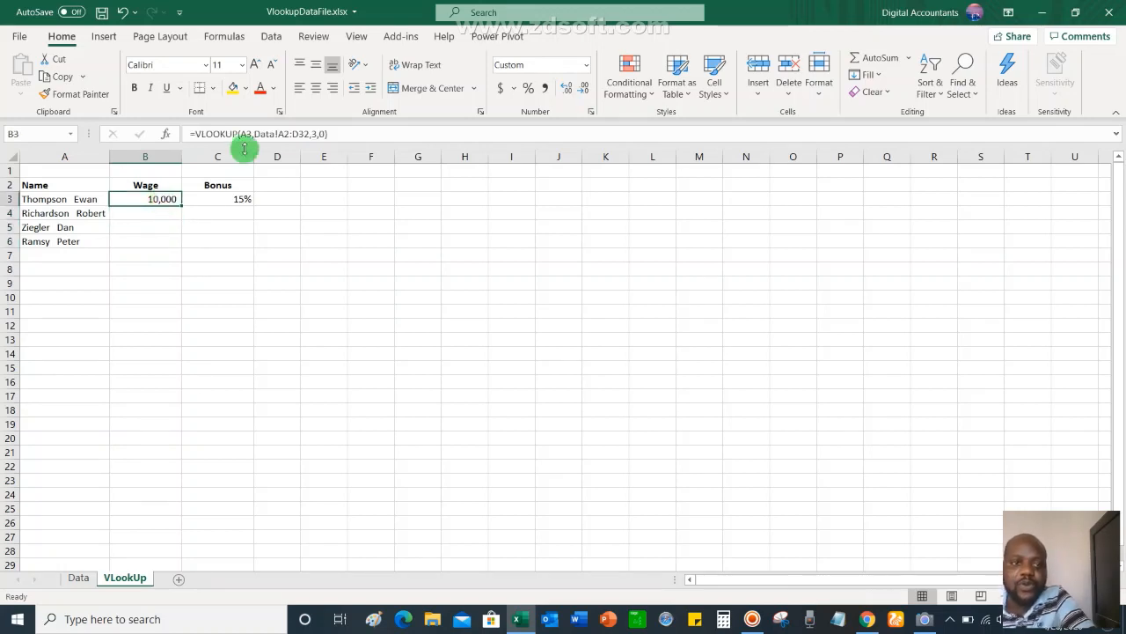
{"action": "left_click", "coordinate": [284, 133]}
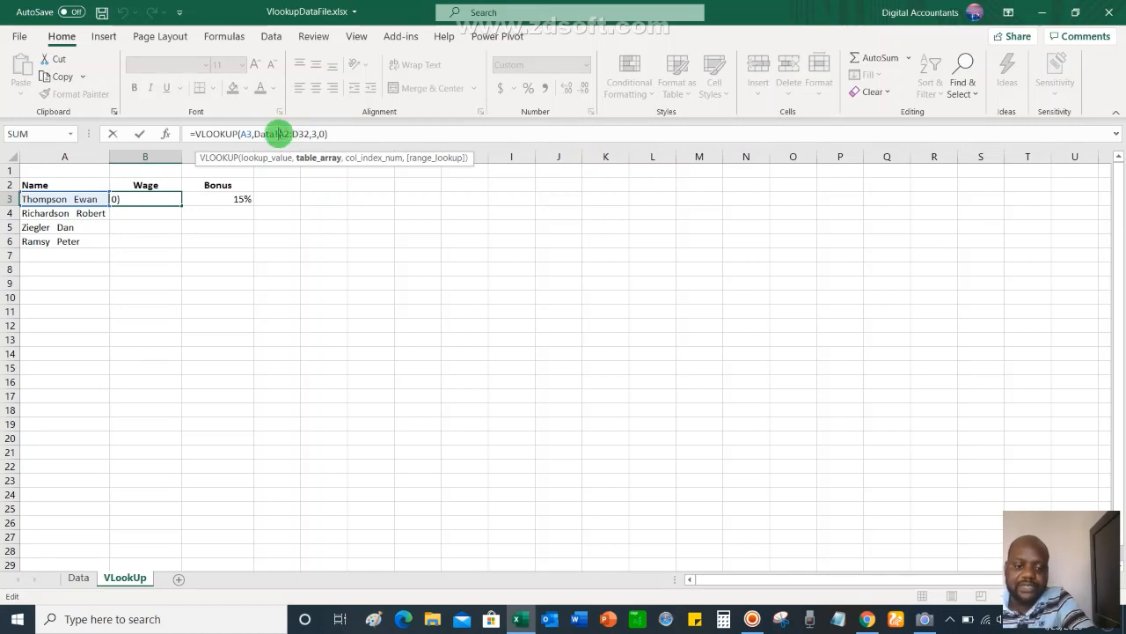
{"action": "left_click", "coordinate": [278, 134]}
{"action": "type", "text": "$"}
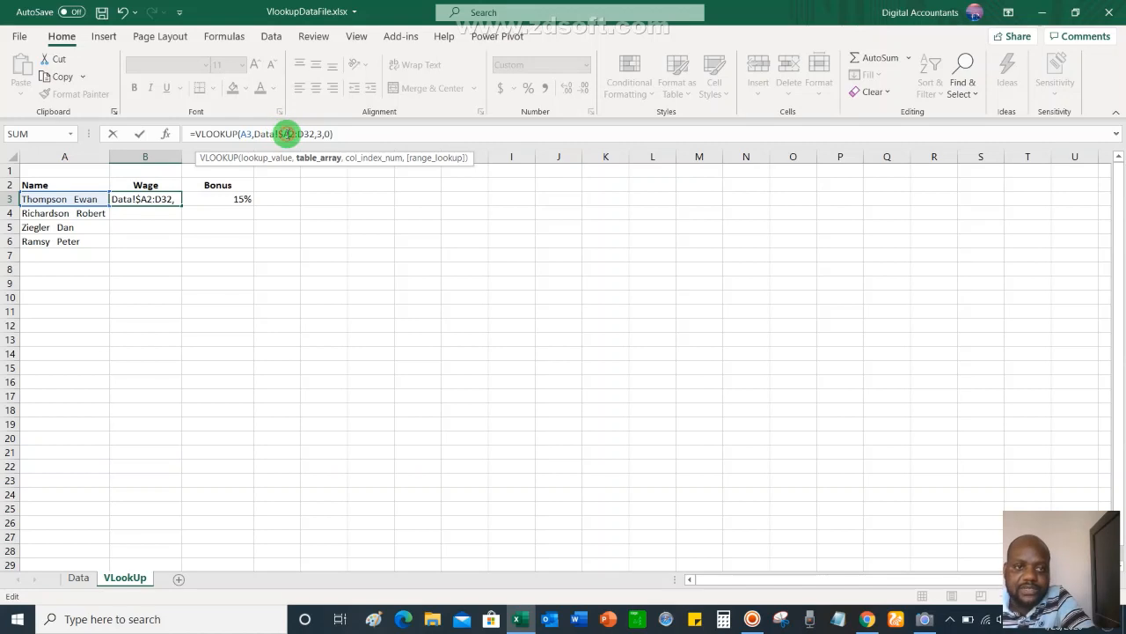
{"action": "left_click", "coordinate": [287, 134]}
{"action": "type", "text": "$"}
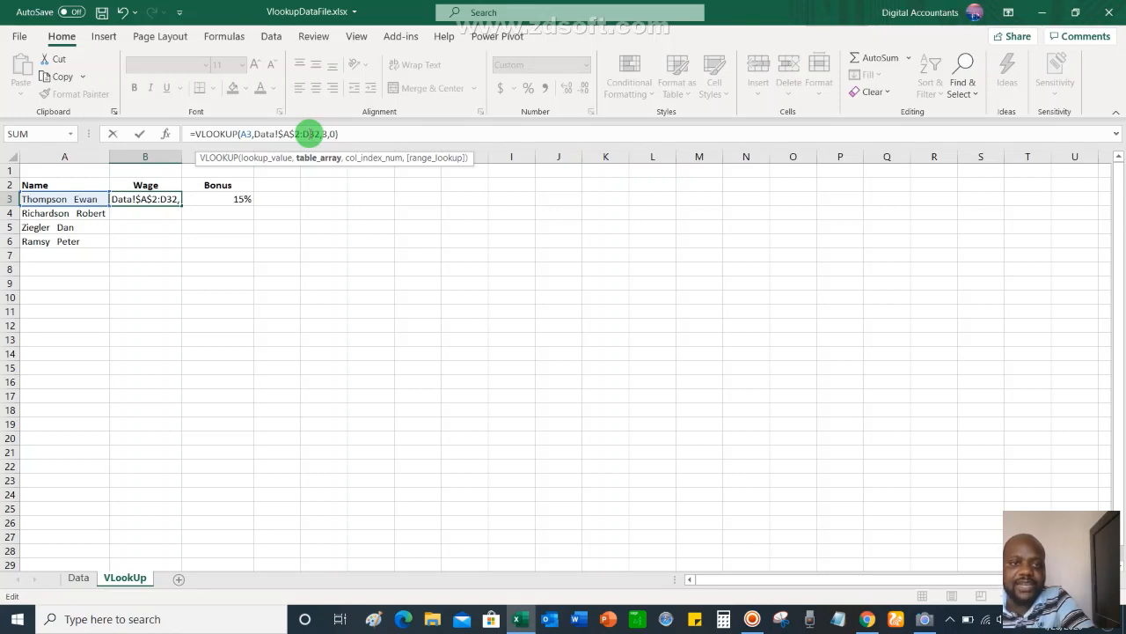
{"action": "left_click", "coordinate": [310, 133]}
{"action": "type", "text": "$"}
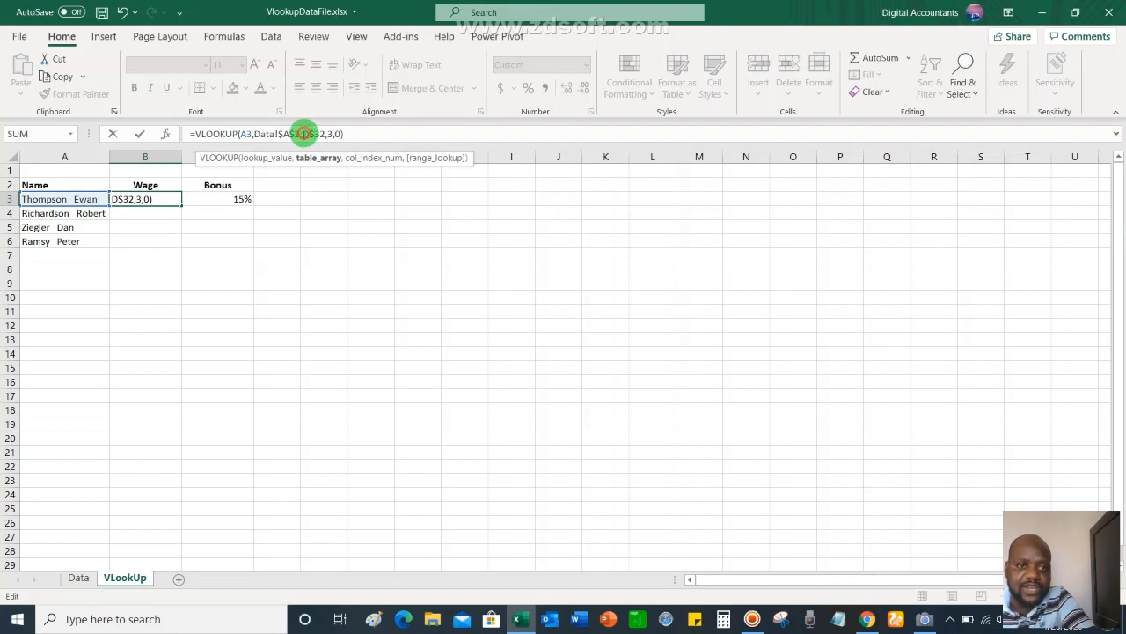
{"action": "left_click", "coordinate": [302, 134]}
{"action": "type", "text": "$"}
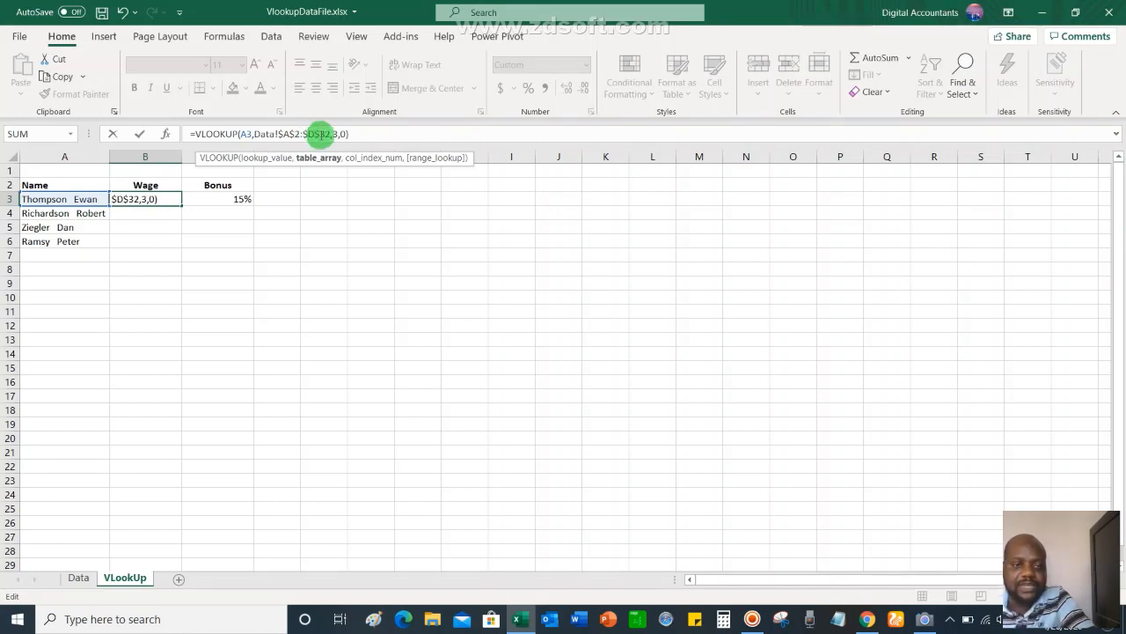
{"action": "key", "text": "Return"}
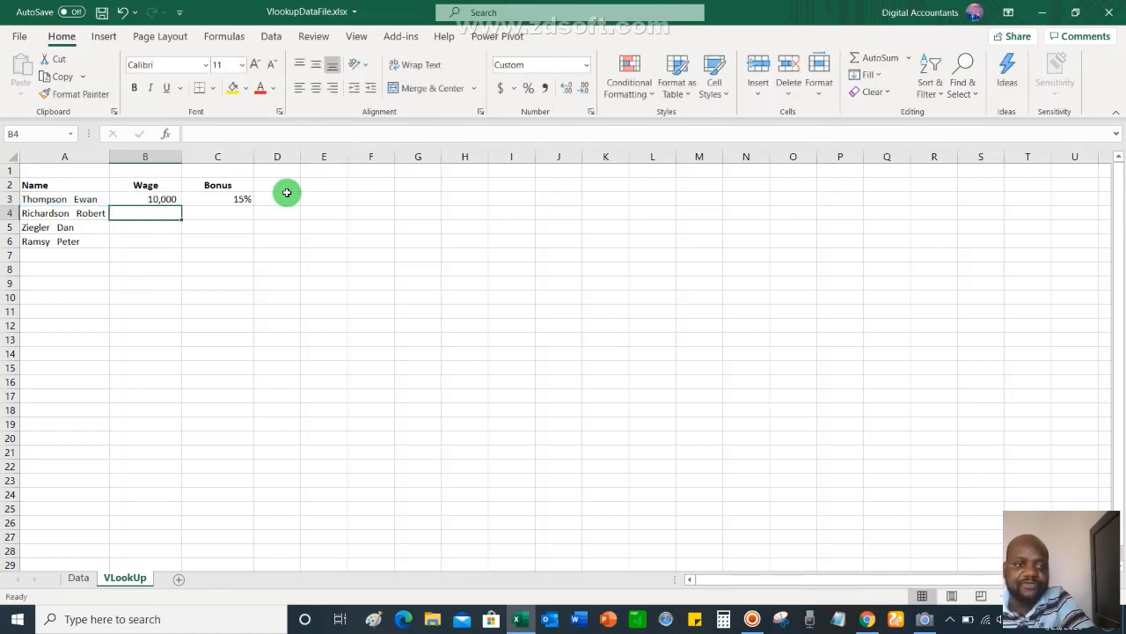
Fill the wage formula from B3 down through B6 and inspect the table array in B6's formula.
{"action": "left_click", "coordinate": [167, 198]}
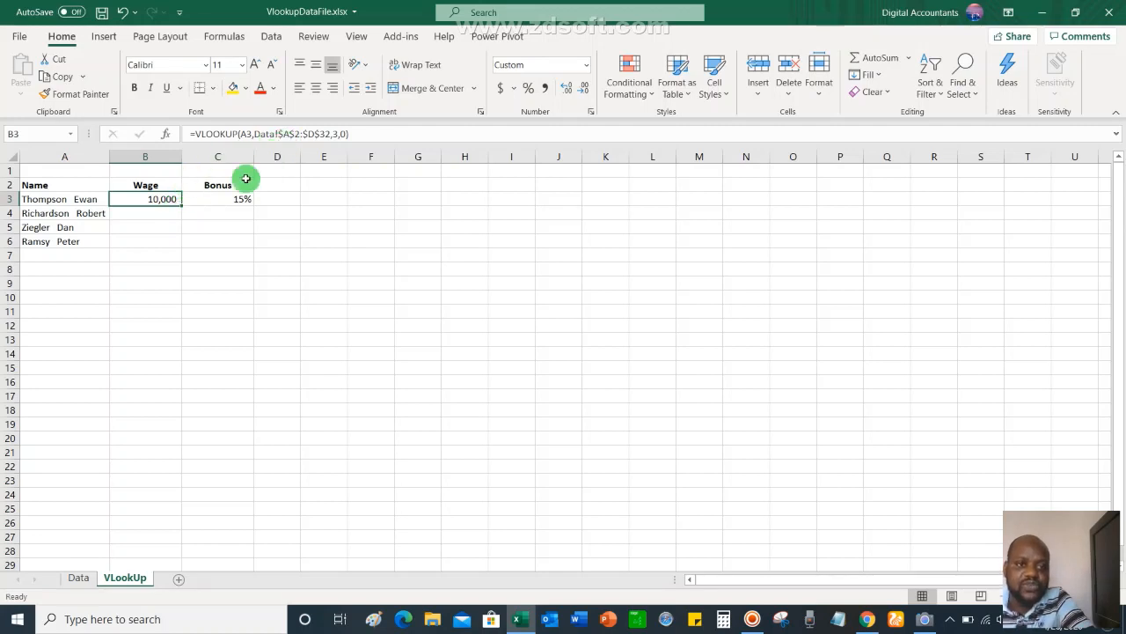
{"action": "left_click_drag", "start_coordinate": [183, 204], "coordinate": [181, 249]}
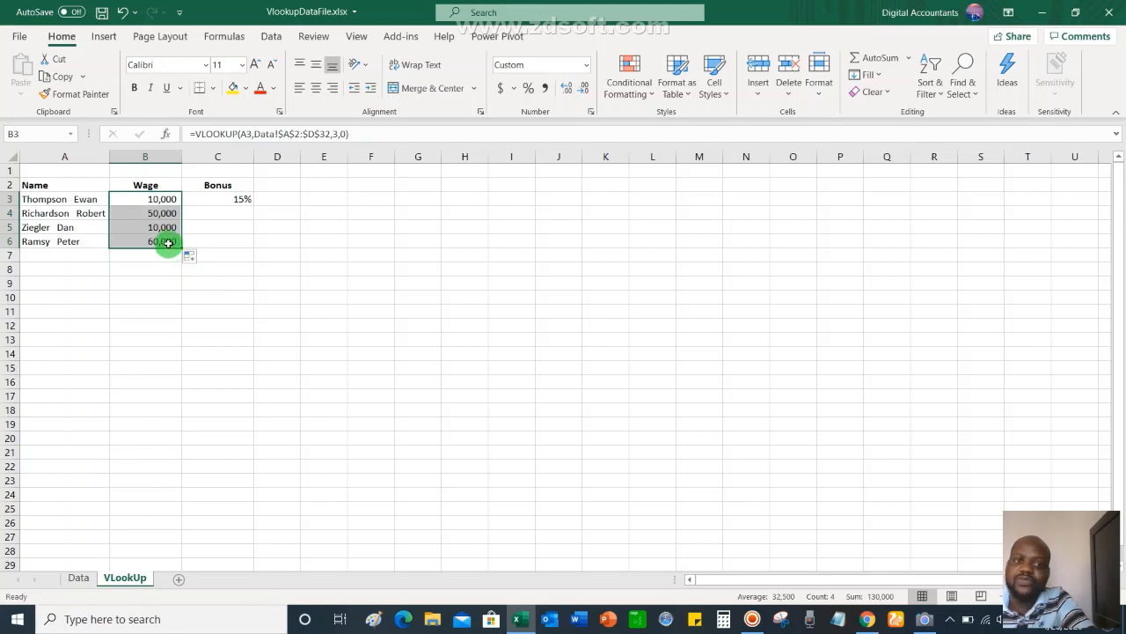
{"action": "left_click", "coordinate": [167, 240]}
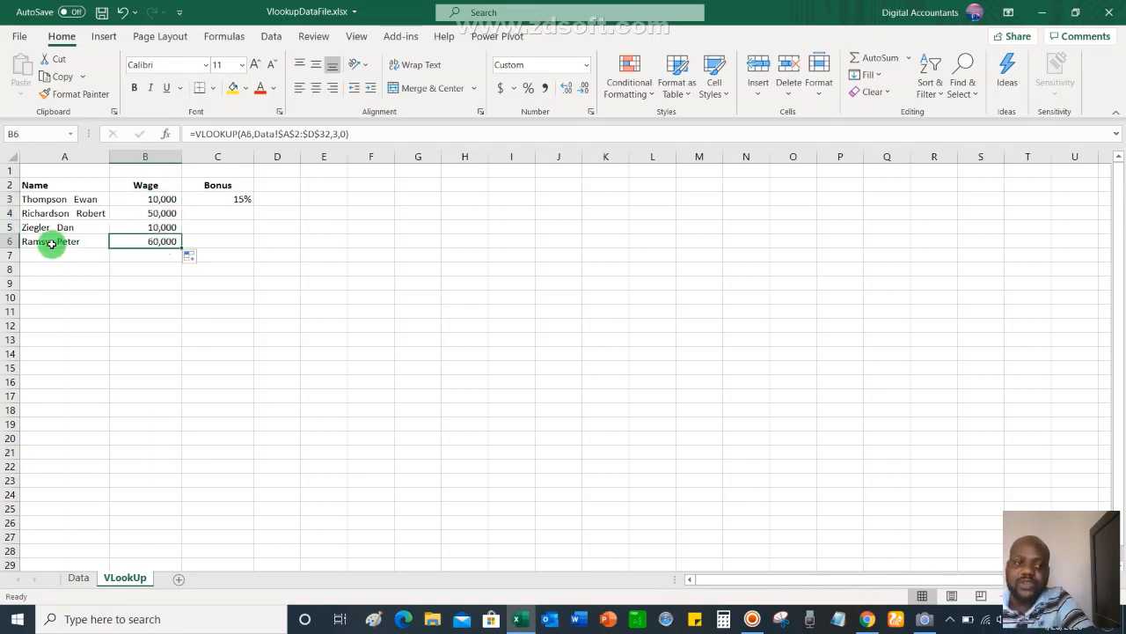
Make the table array in C3's bonus formula absolute so it reads Data!$A$2:$D$32.
{"action": "left_click", "coordinate": [239, 203]}
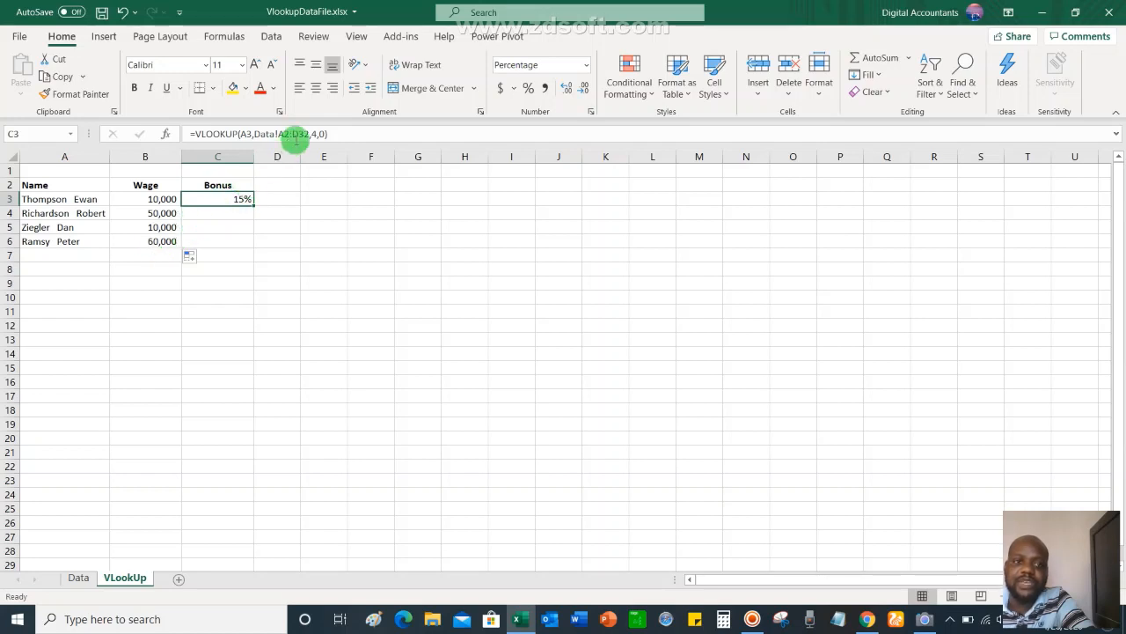
{"action": "left_click", "coordinate": [291, 133]}
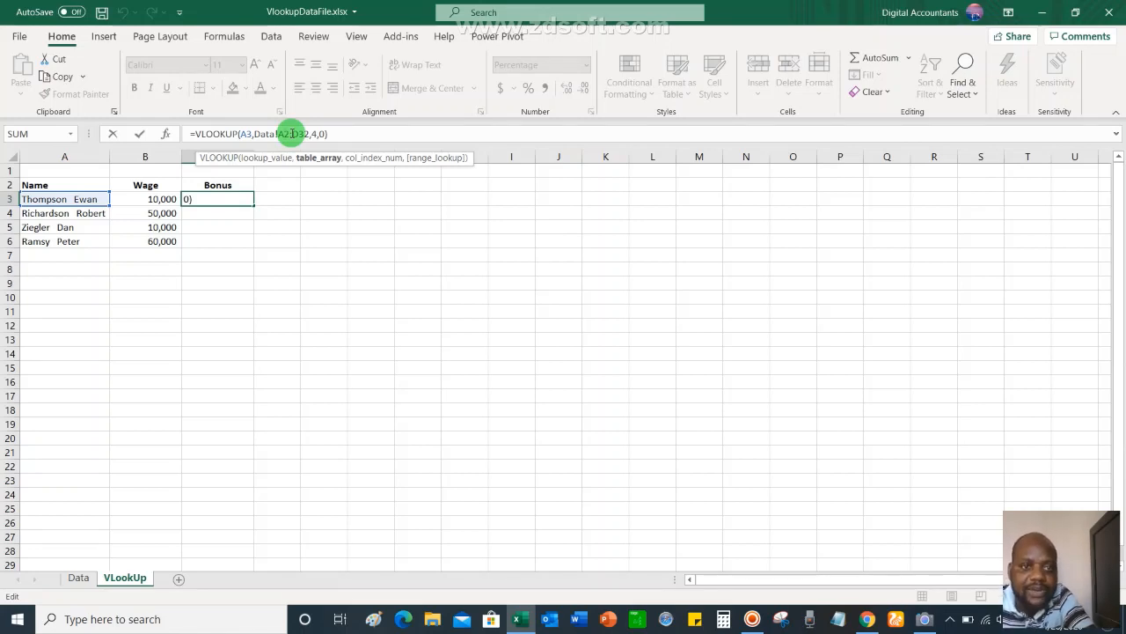
{"action": "key", "text": "F4"}
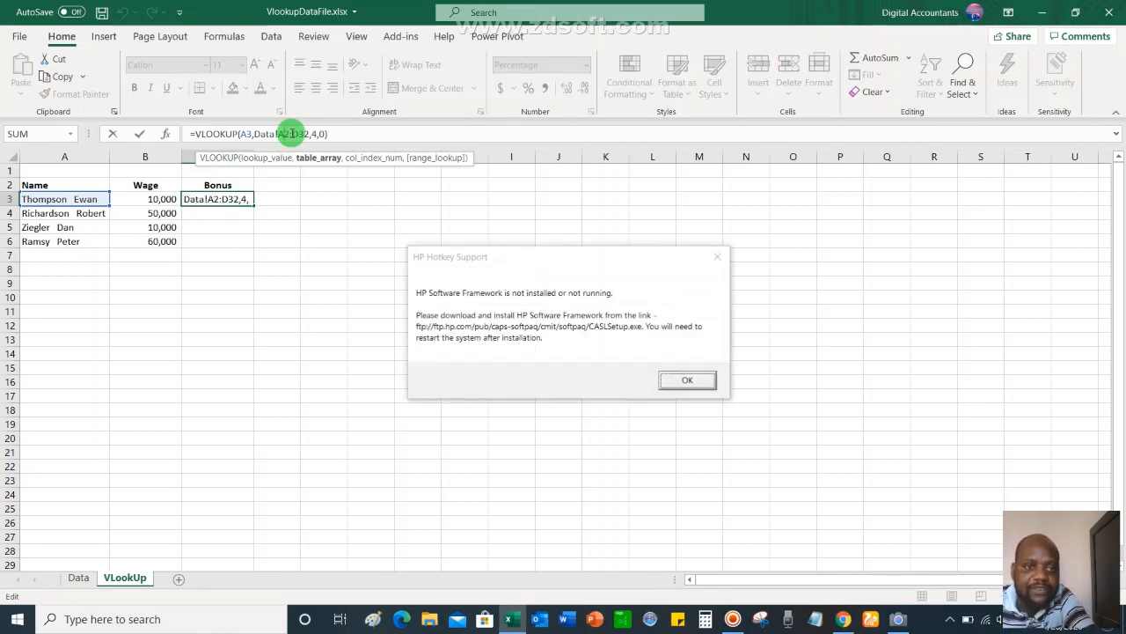
{"action": "left_click", "coordinate": [689, 384]}
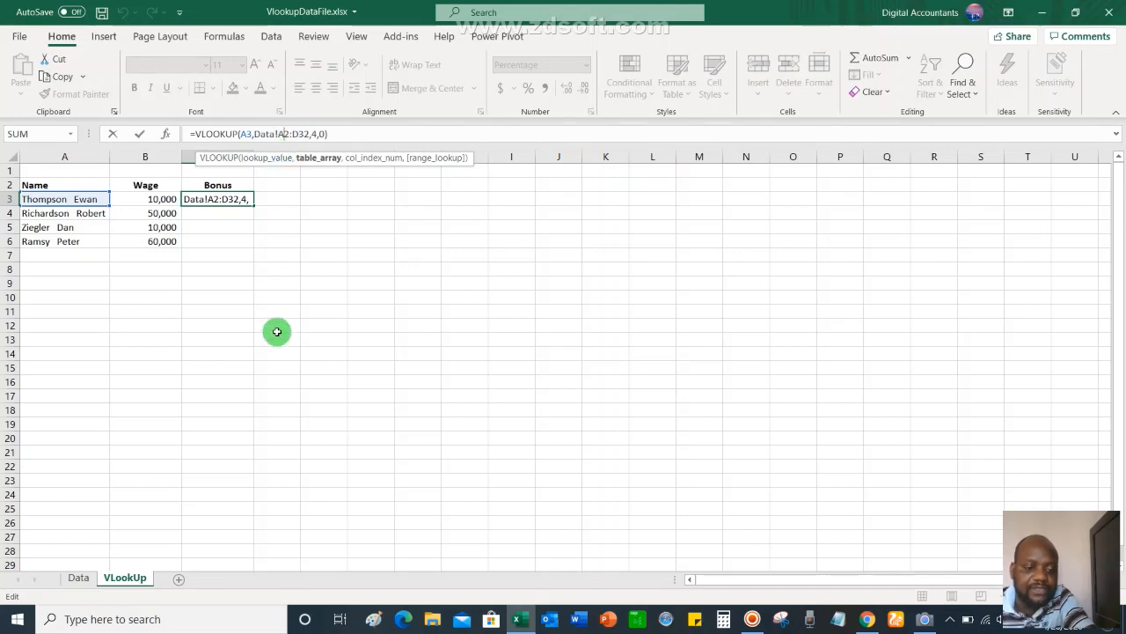
{"action": "key", "text": "F4"}
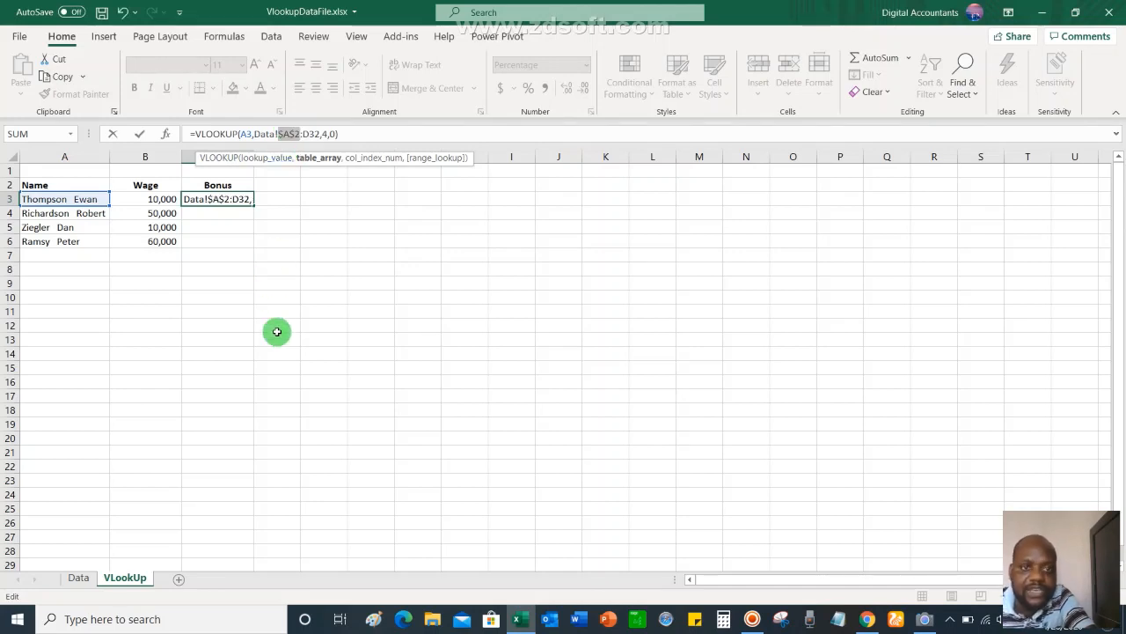
{"action": "left_click", "coordinate": [306, 134]}
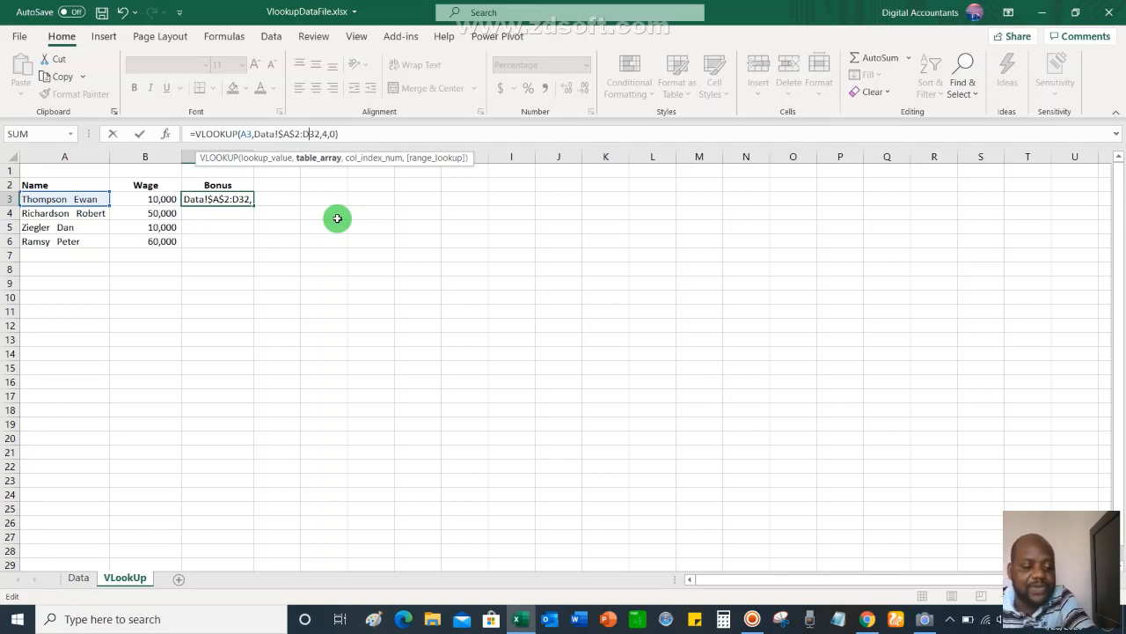
{"action": "key", "text": "F4"}
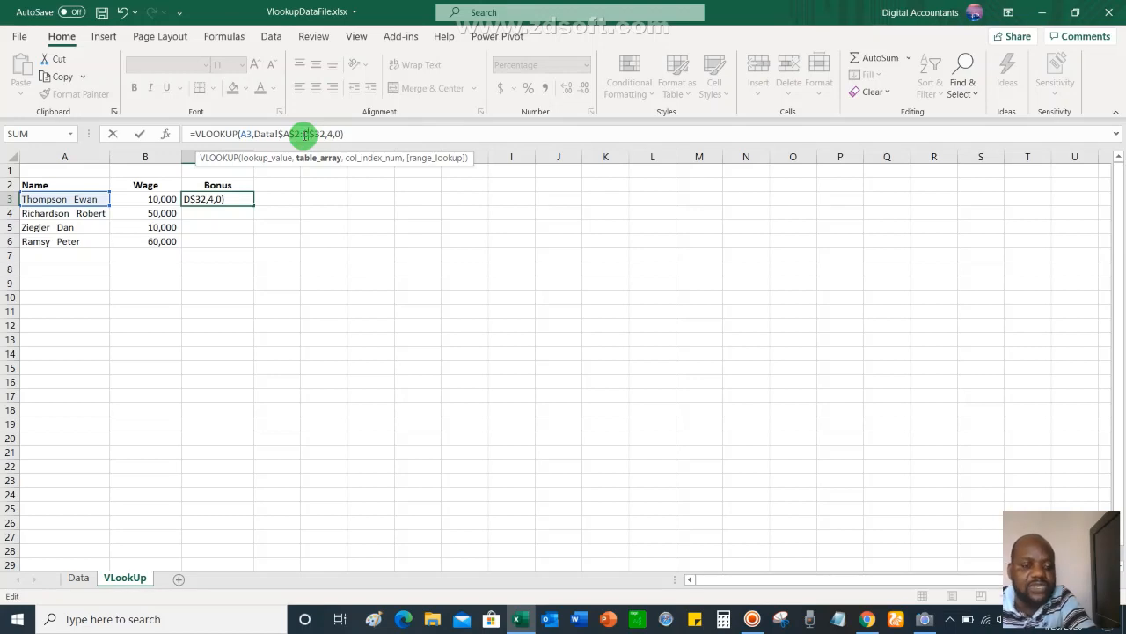
{"action": "key", "text": "Return"}
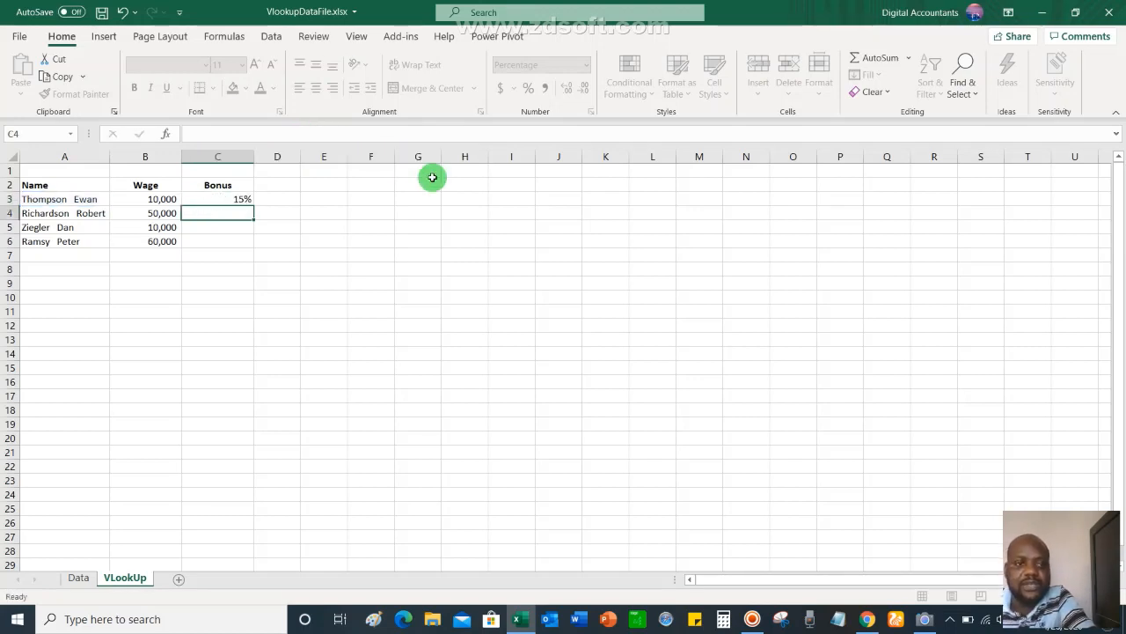
Fill the bonus formula from C3 down through C6 and check row 5's wage and bonus against that employee's row on the Data sheet.
{"action": "left_click", "coordinate": [249, 197]}
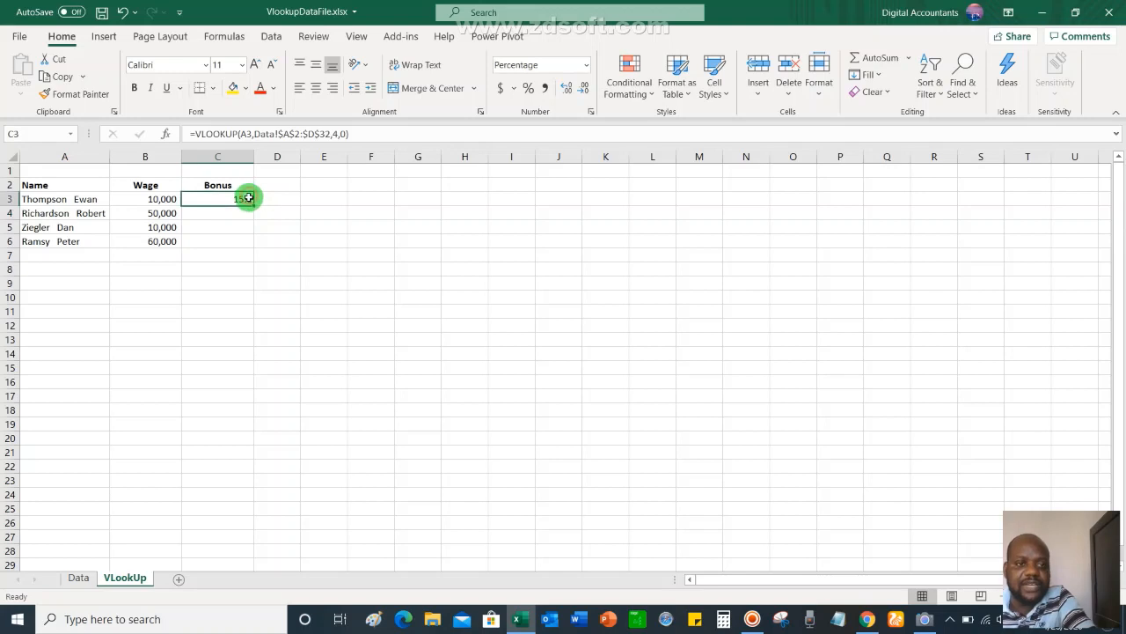
{"action": "left_click_drag", "start_coordinate": [252, 203], "coordinate": [261, 247]}
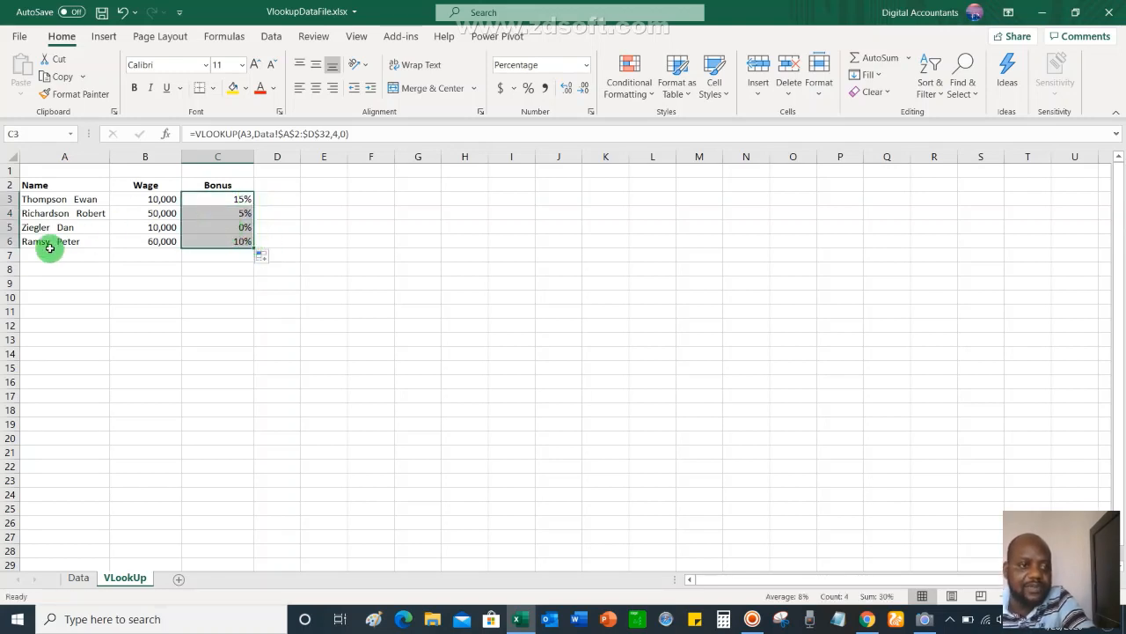
{"action": "left_click", "coordinate": [79, 577]}
{"action": "scroll", "coordinate": [111, 526], "scroll_direction": "down", "scroll_amount": 2}
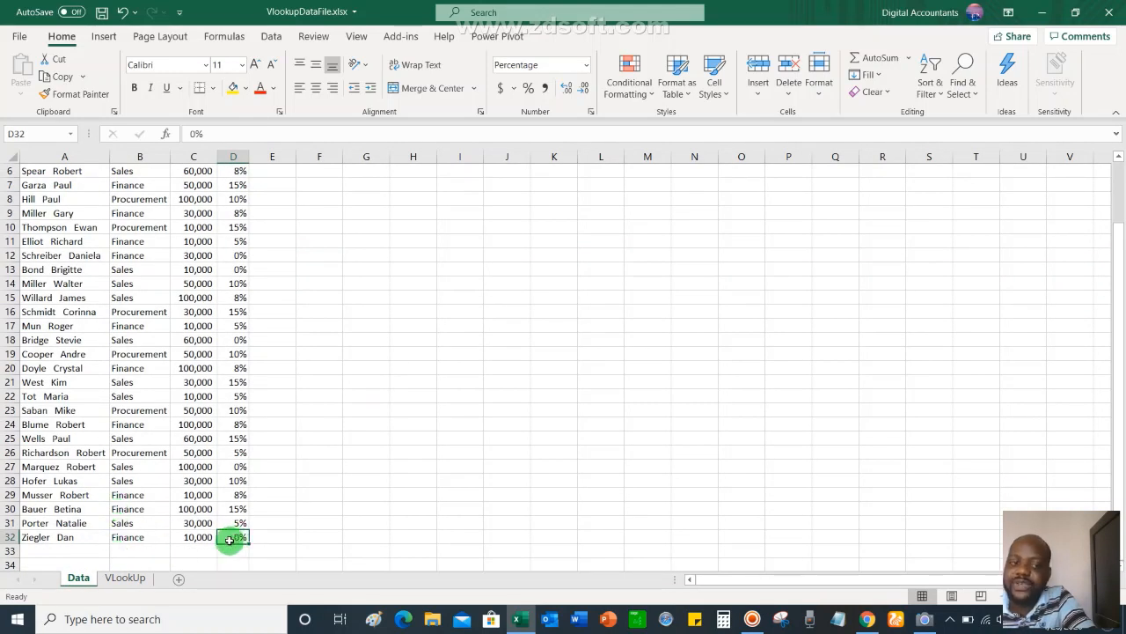
{"action": "left_click", "coordinate": [186, 538]}
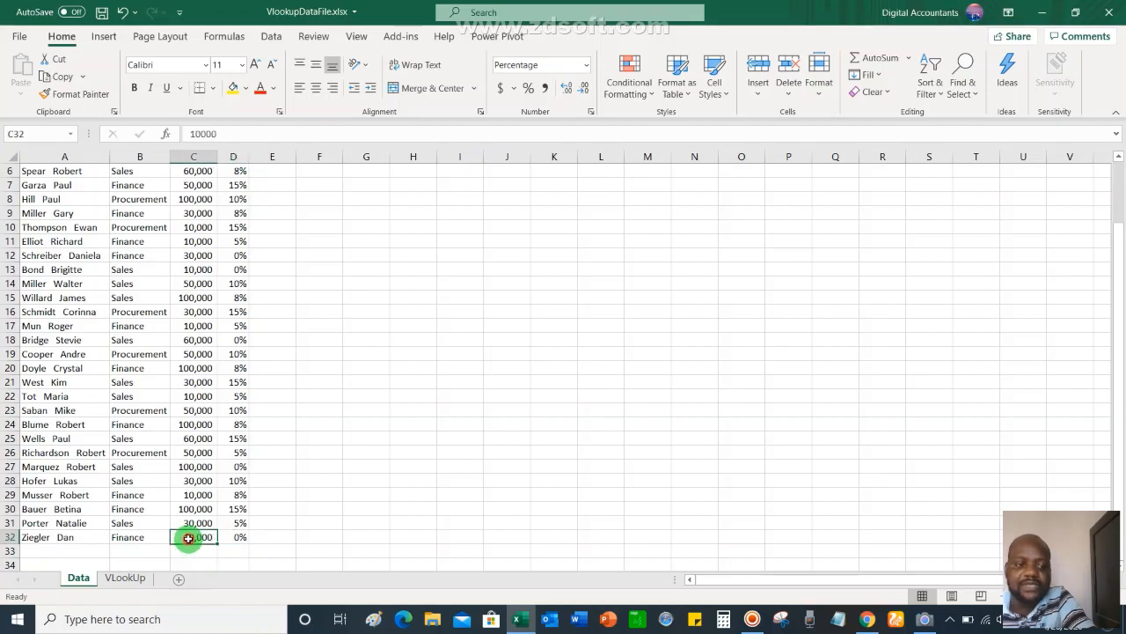
{"action": "left_click", "coordinate": [132, 577]}
{"action": "left_click", "coordinate": [242, 223]}
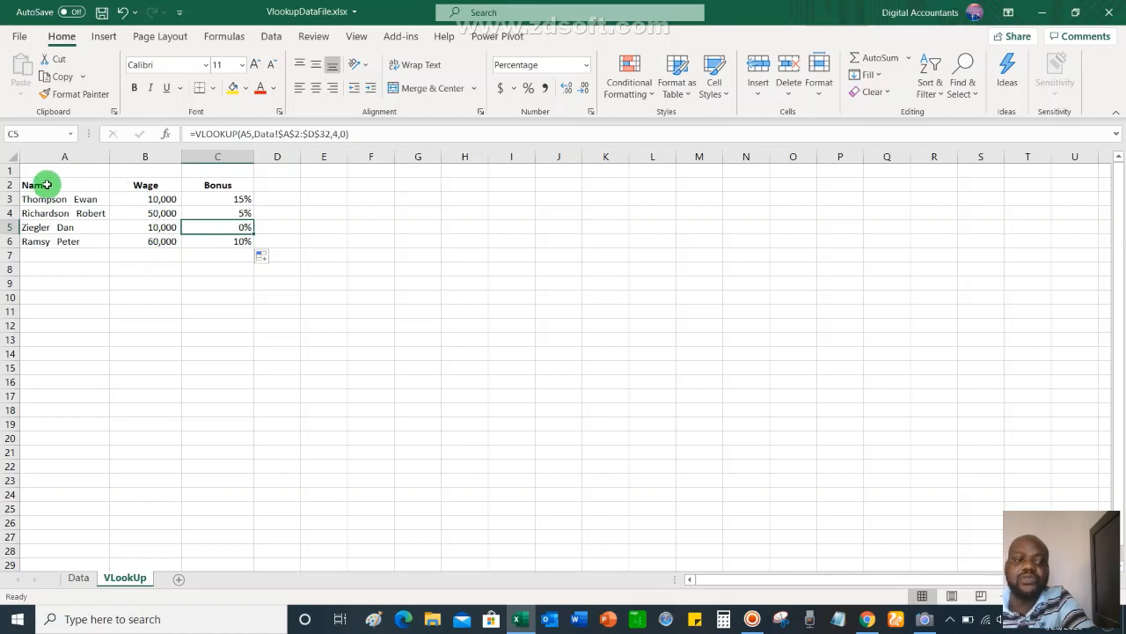
Enter the headers Name, Section and Wage in cells I2 through K2 of the Data sheet.
{"action": "left_click", "coordinate": [83, 576]}
{"action": "scroll", "coordinate": [522, 188], "scroll_direction": "up", "scroll_amount": 2}
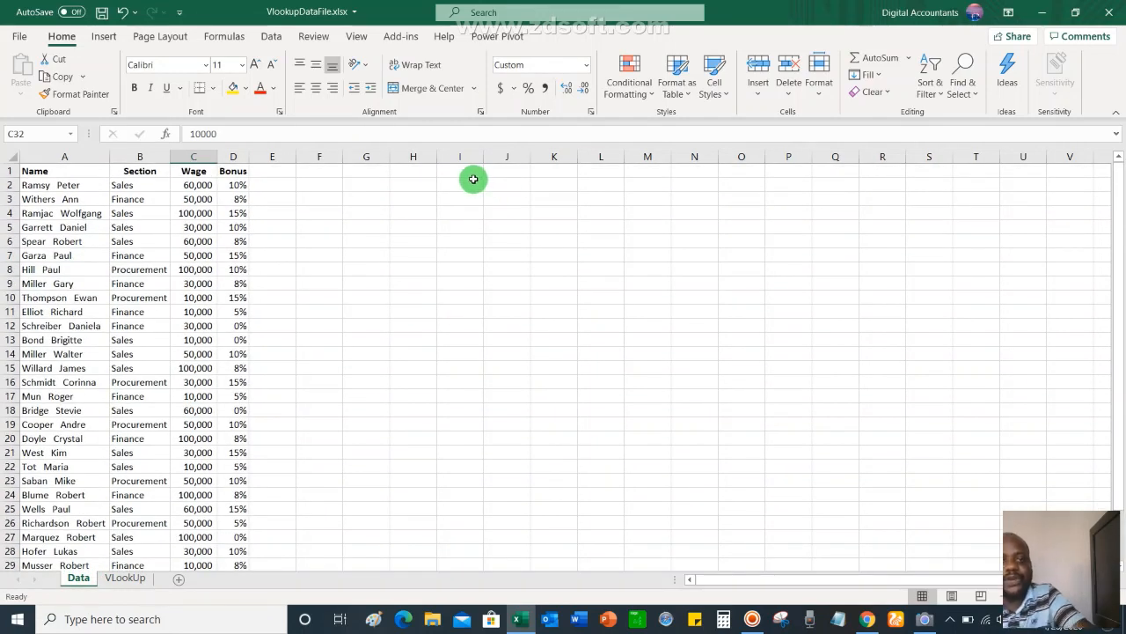
{"action": "left_click", "coordinate": [466, 184]}
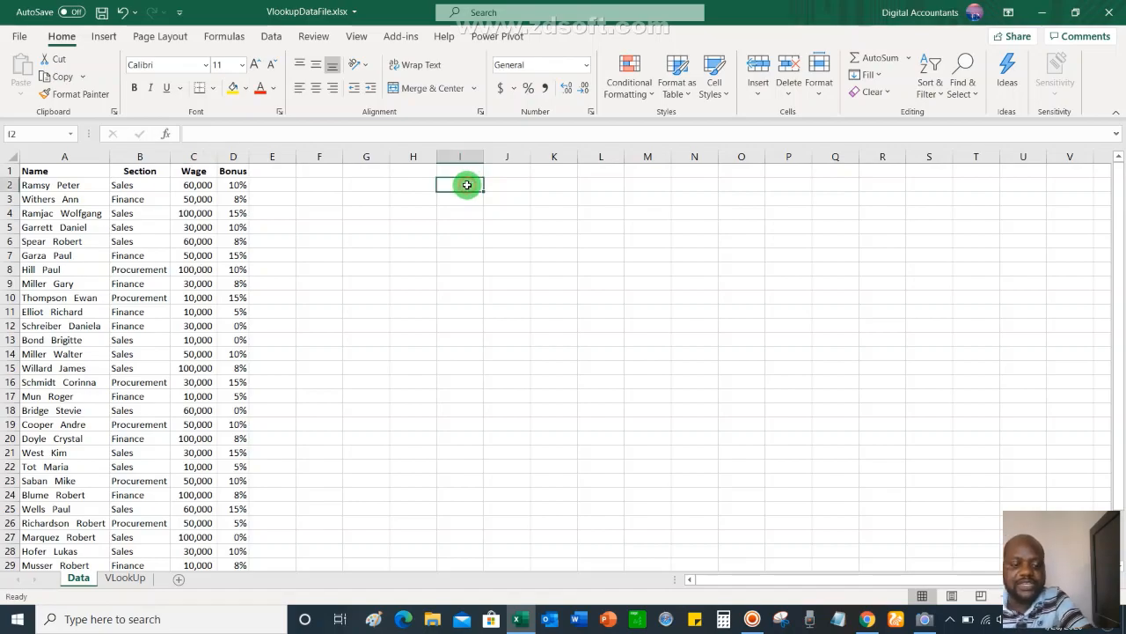
{"action": "type", "text": "Name"}
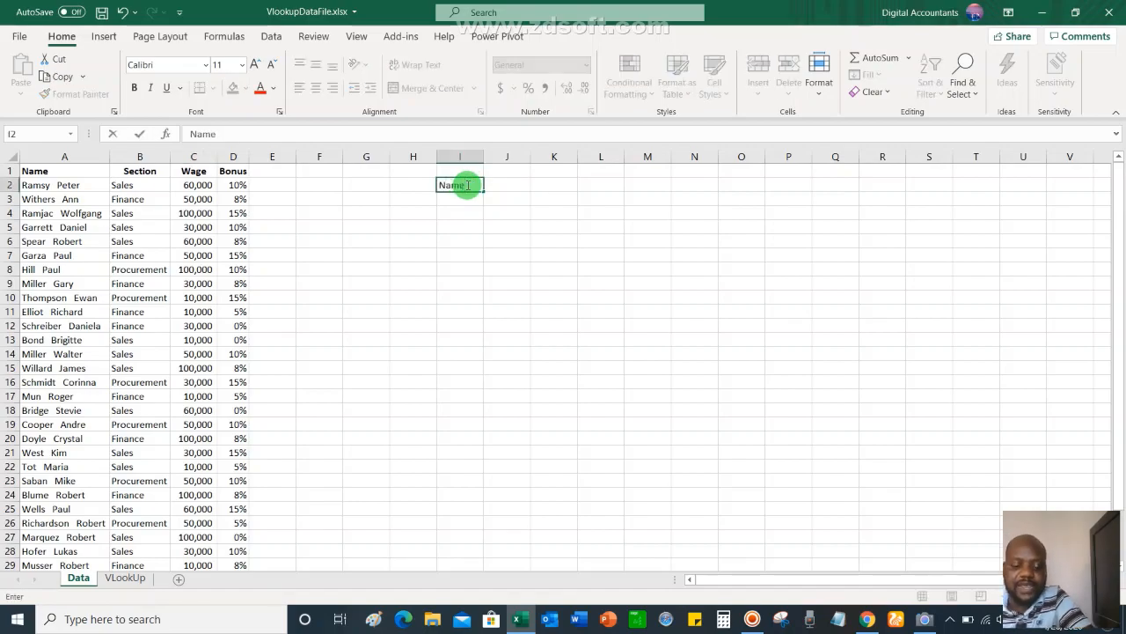
{"action": "key", "text": "Tab"}
{"action": "type", "text": "Se"}
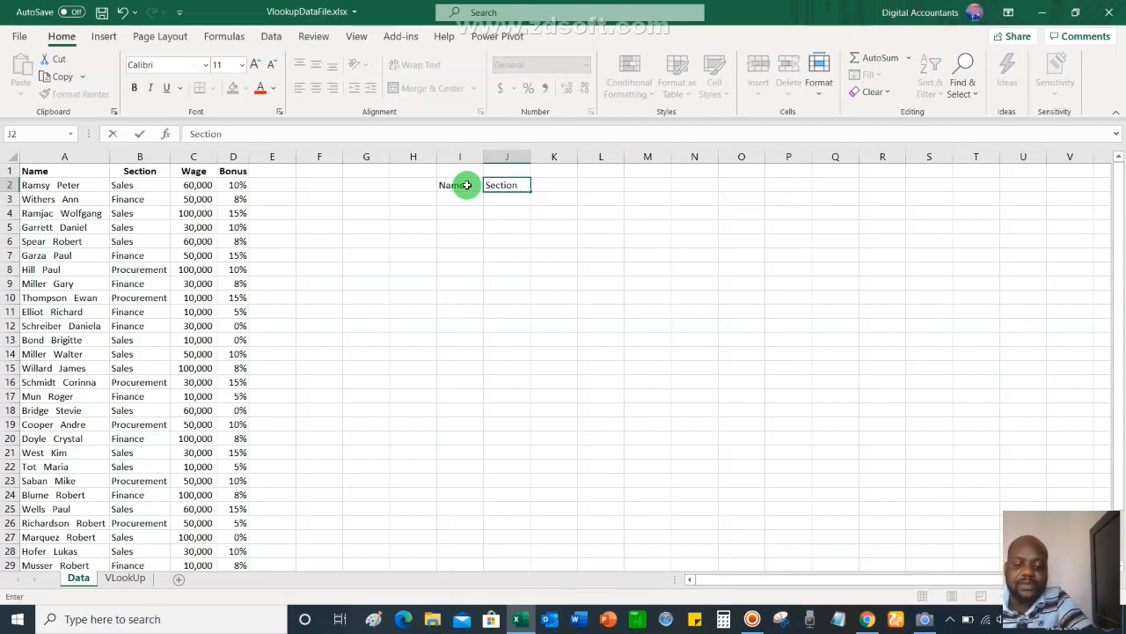
{"action": "type", "text": "ction"}
{"action": "key", "text": "Tab"}
{"action": "type", "text": "Wa"}
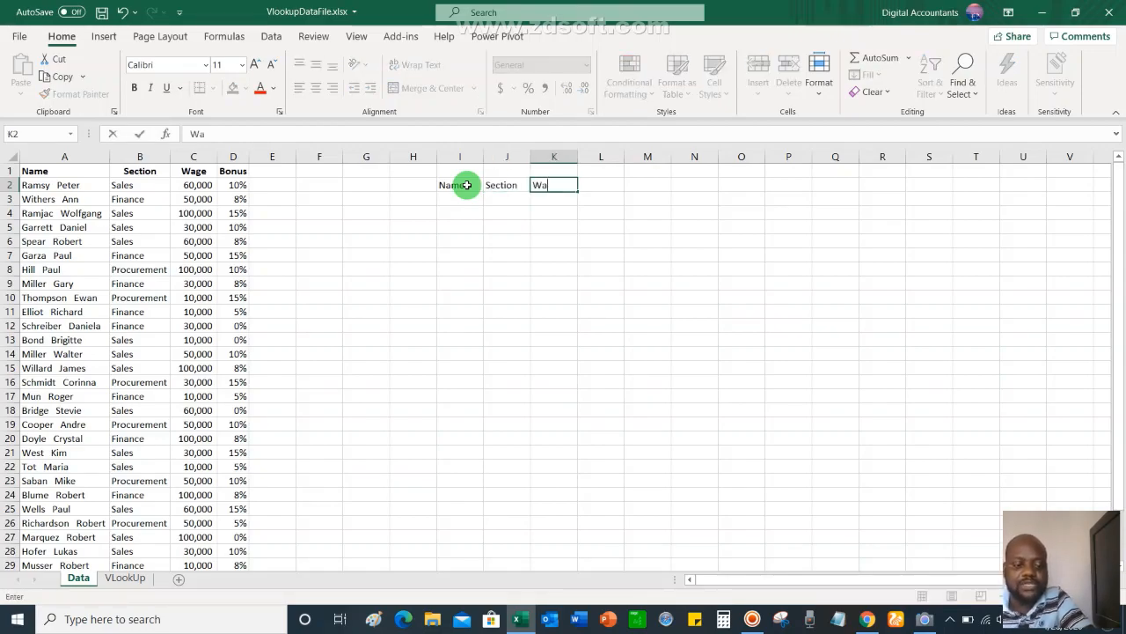
{"action": "type", "text": "ge"}
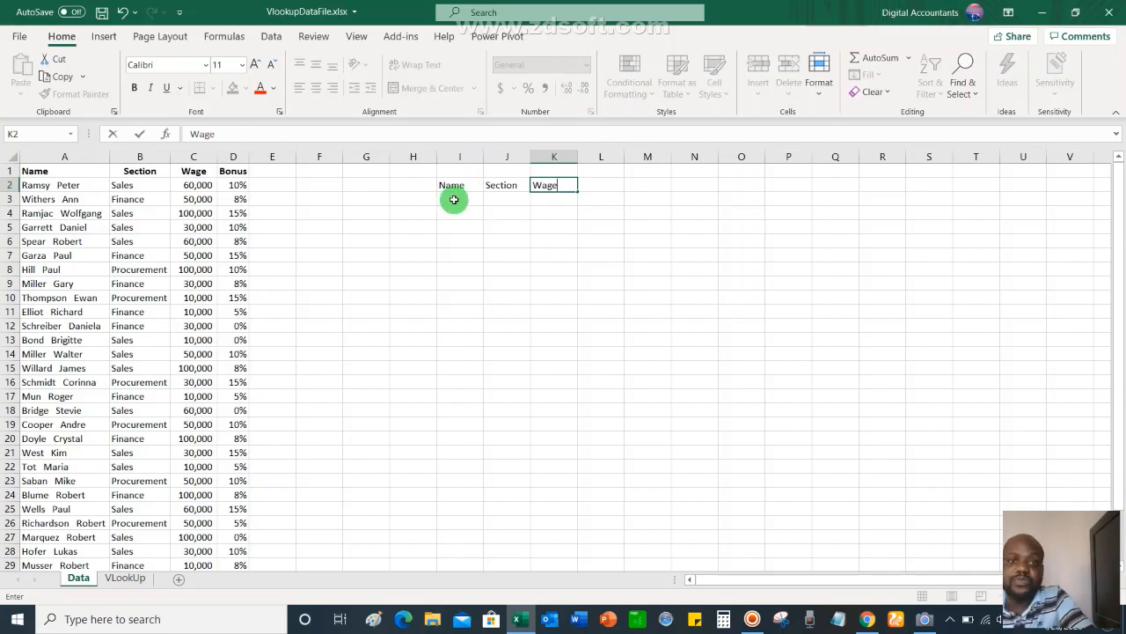
{"action": "left_click", "coordinate": [454, 199]}
Copy the employee name from A16 into cell I3 of the Data sheet.
{"action": "left_click", "coordinate": [128, 578]}
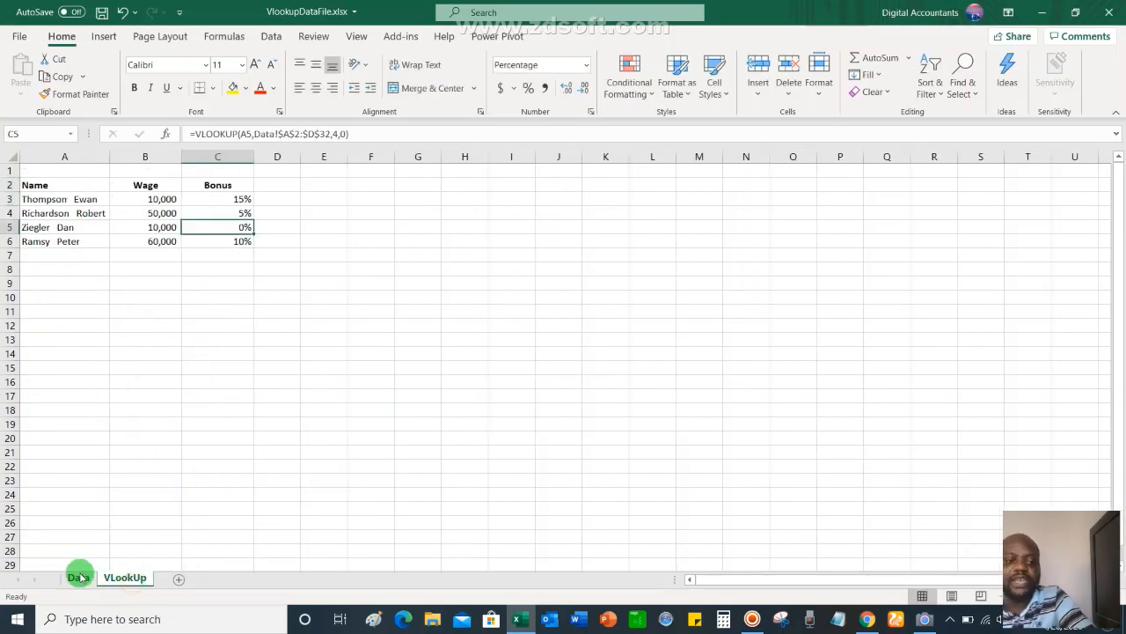
{"action": "left_click", "coordinate": [79, 577]}
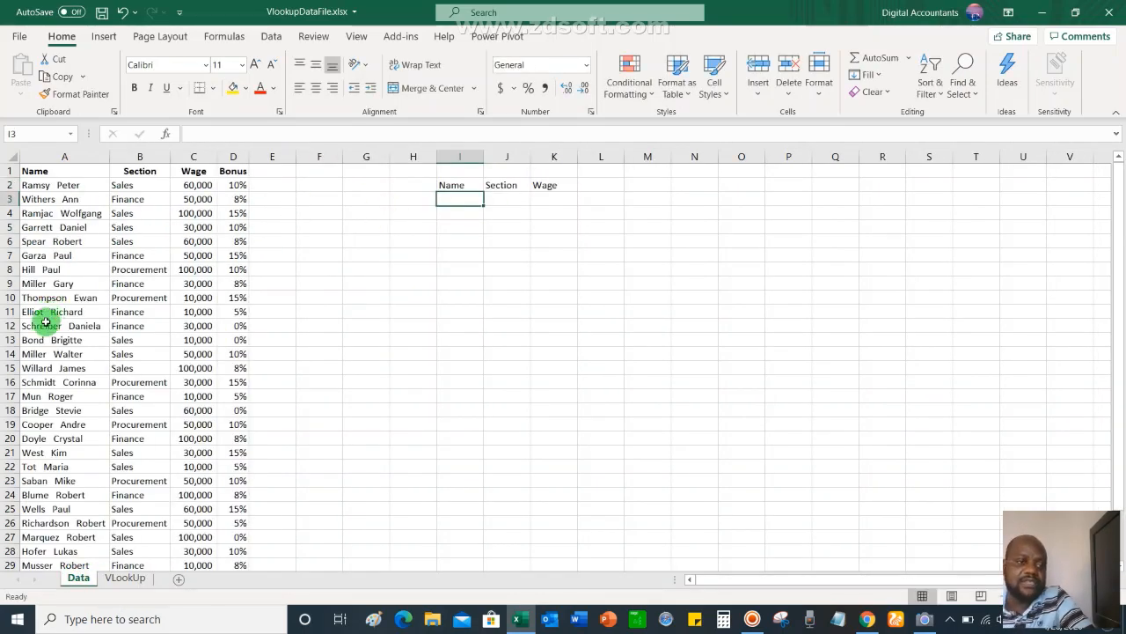
{"action": "left_click", "coordinate": [50, 385]}
{"action": "left_click_drag", "start_coordinate": [49, 386], "coordinate": [52, 410]}
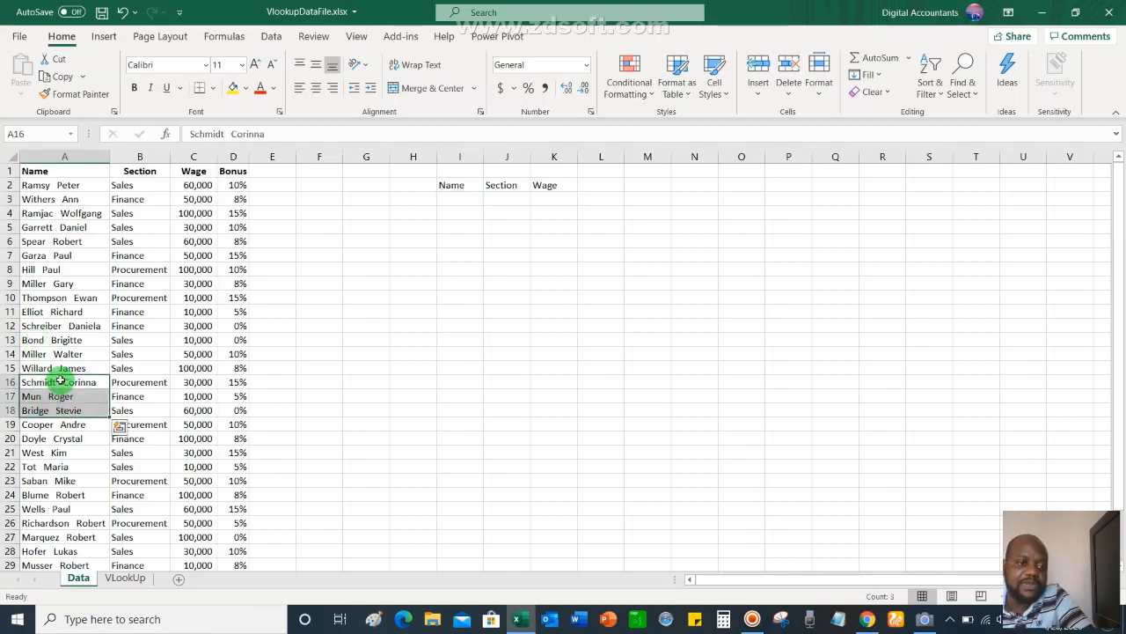
{"action": "left_click", "coordinate": [60, 381]}
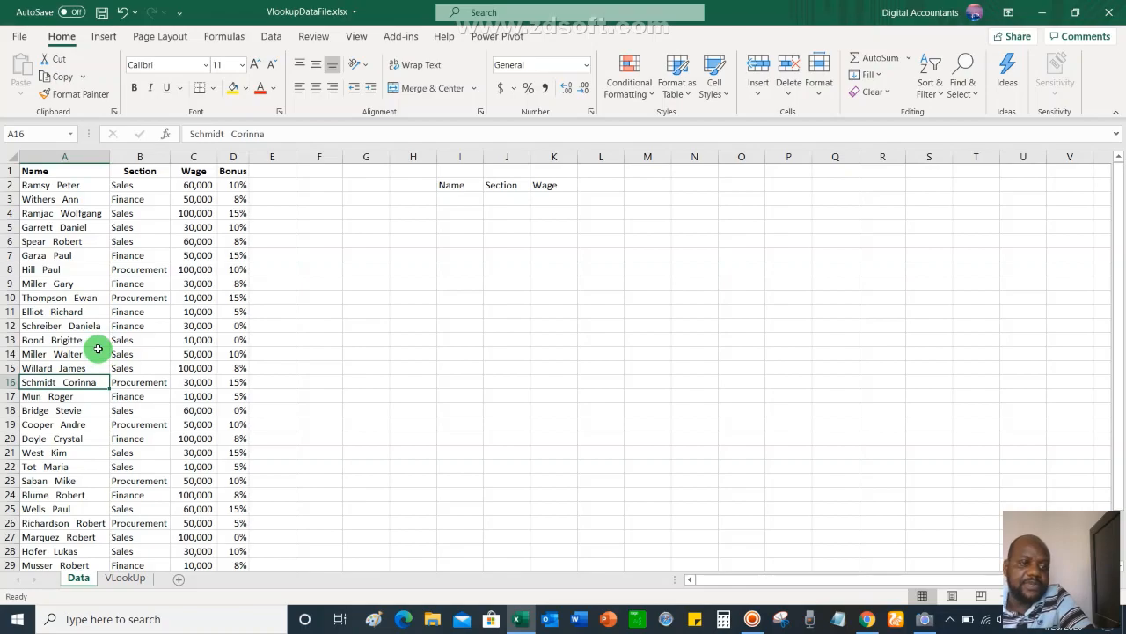
{"action": "key", "text": "ctrl+c"}
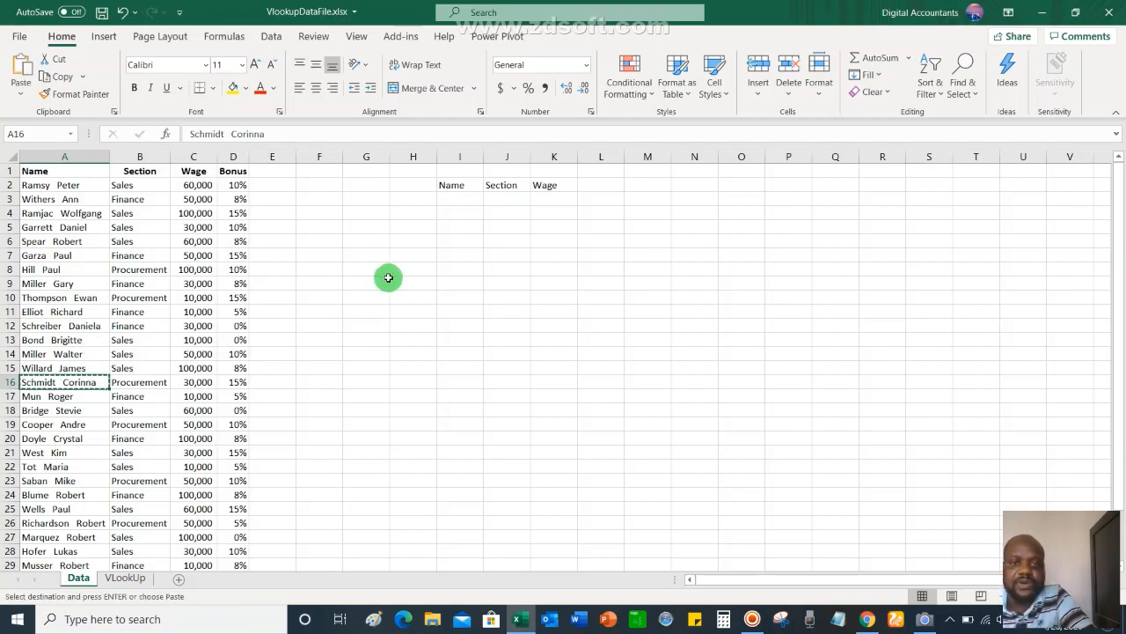
{"action": "left_click", "coordinate": [460, 198]}
{"action": "key", "text": "ctrl+v"}
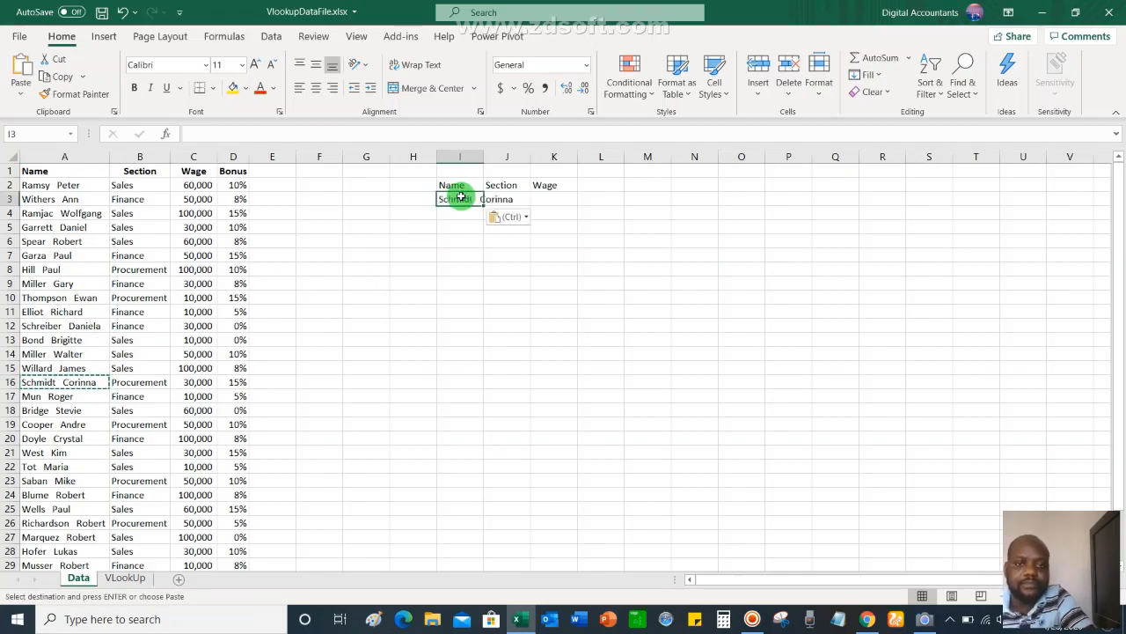
Copy the employee names from A25 and A28 into I4 and I5, and fit column I to its contents.
{"action": "left_click", "coordinate": [44, 507]}
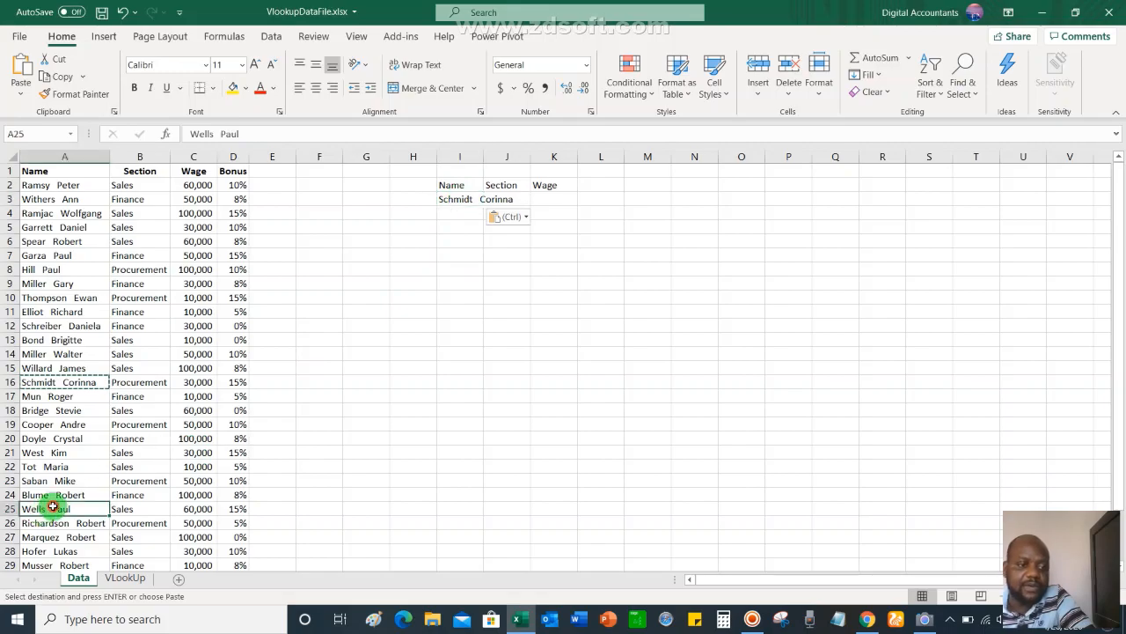
{"action": "key", "text": "ctrl+c"}
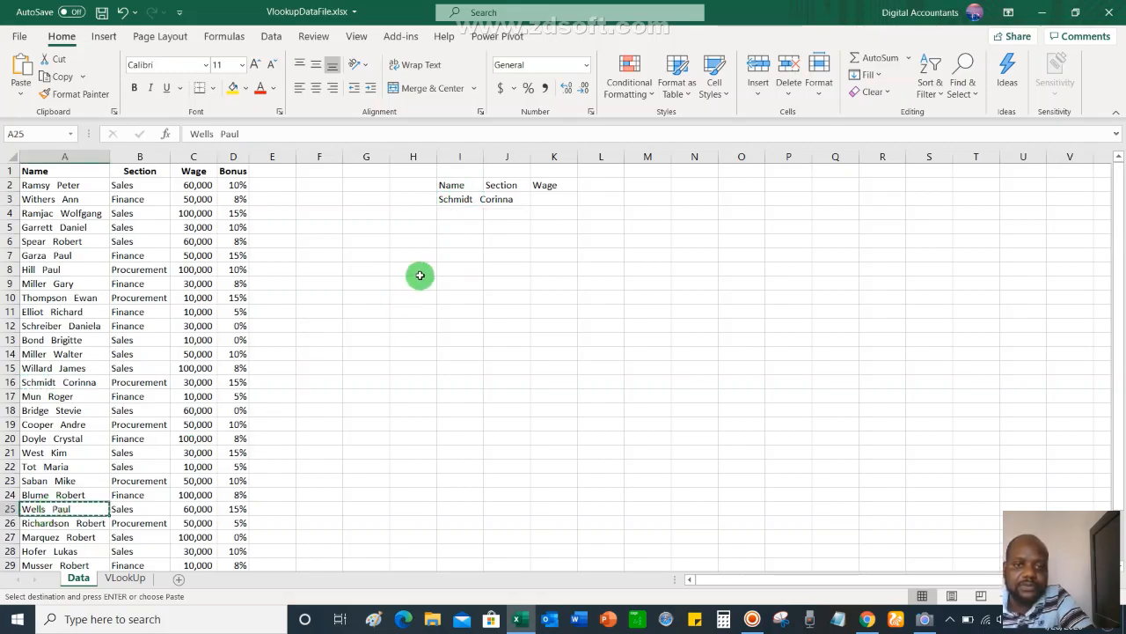
{"action": "left_click", "coordinate": [460, 213]}
{"action": "key", "text": "ctrl+v"}
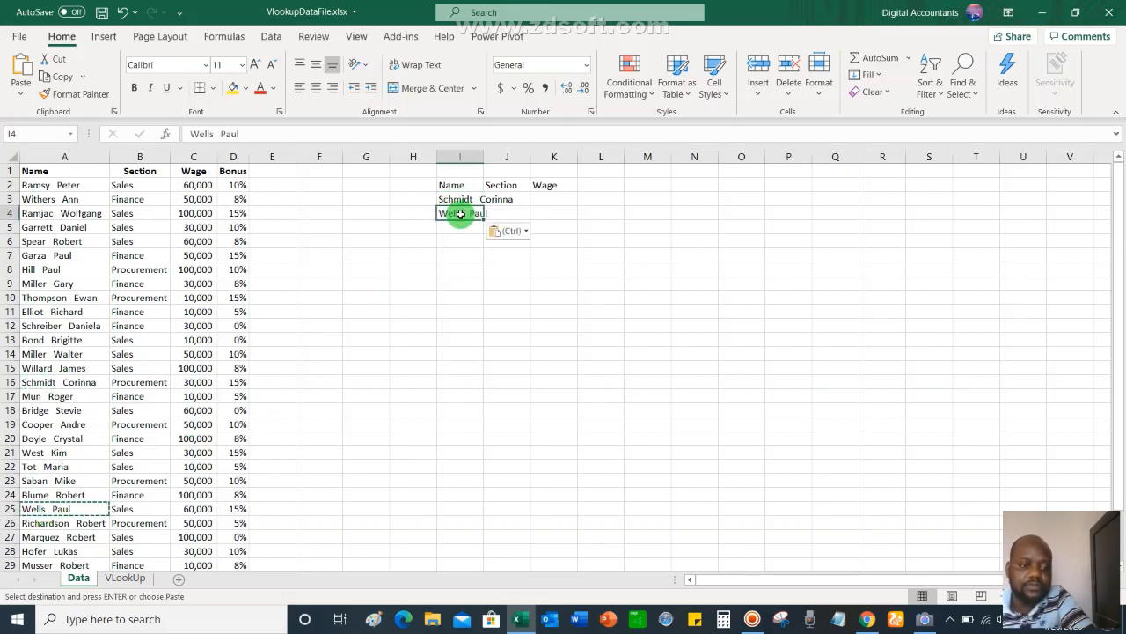
{"action": "left_click", "coordinate": [47, 550]}
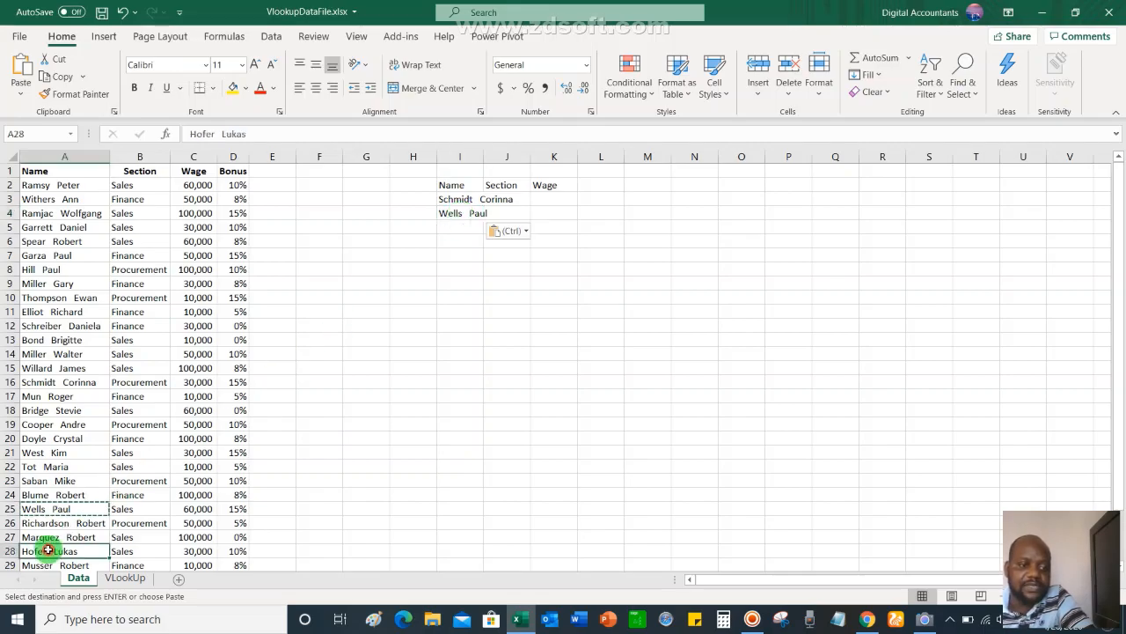
{"action": "key", "text": "ctrl+c"}
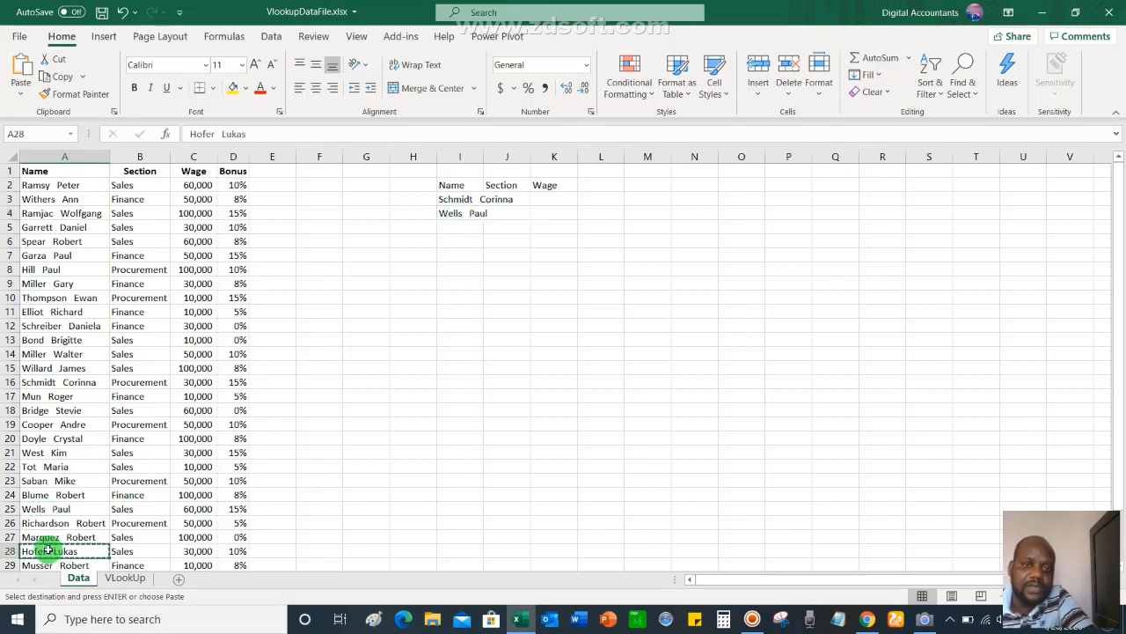
{"action": "left_click", "coordinate": [458, 228]}
{"action": "key", "text": "ctrl+v"}
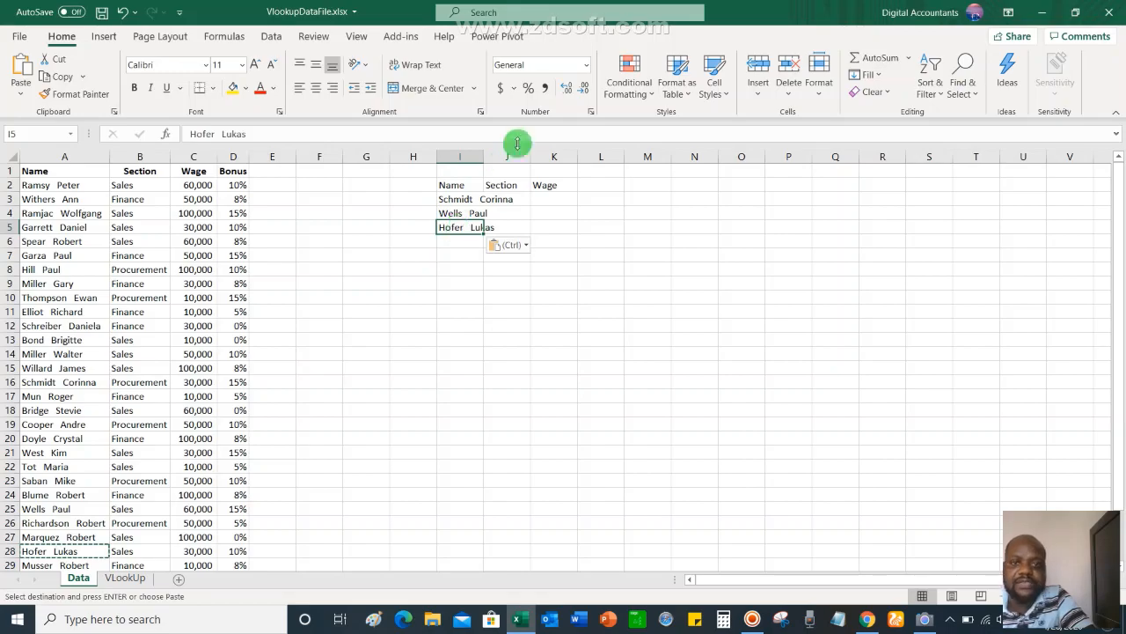
{"action": "double_click", "coordinate": [483, 156]}
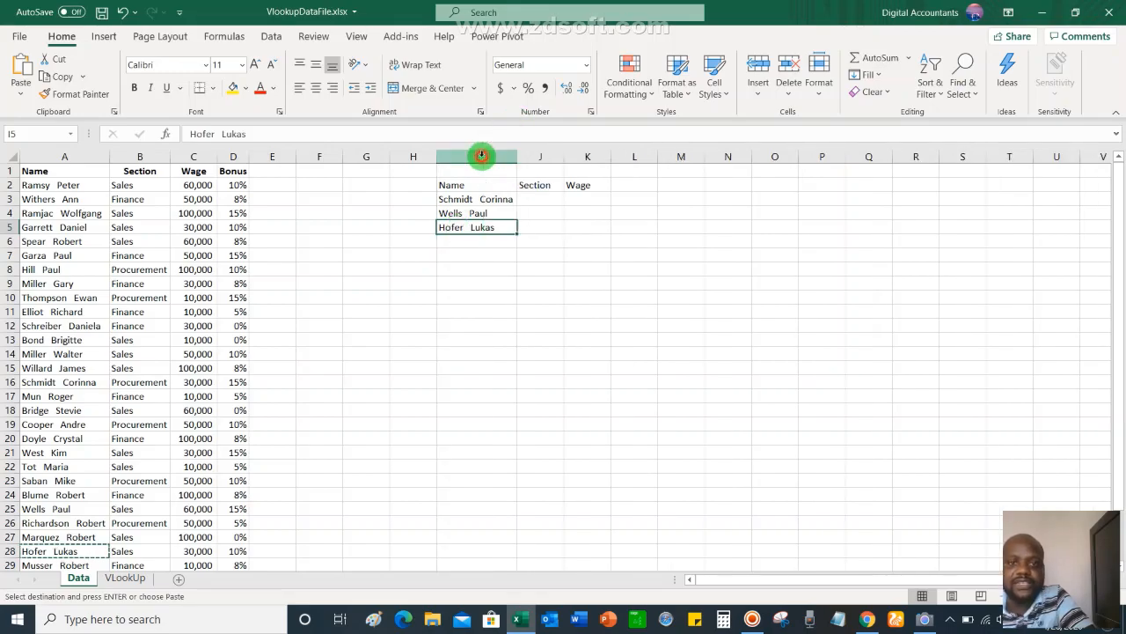
Start a VLOOKUP formula in cell J3 under the Section header.
{"action": "left_click", "coordinate": [537, 204]}
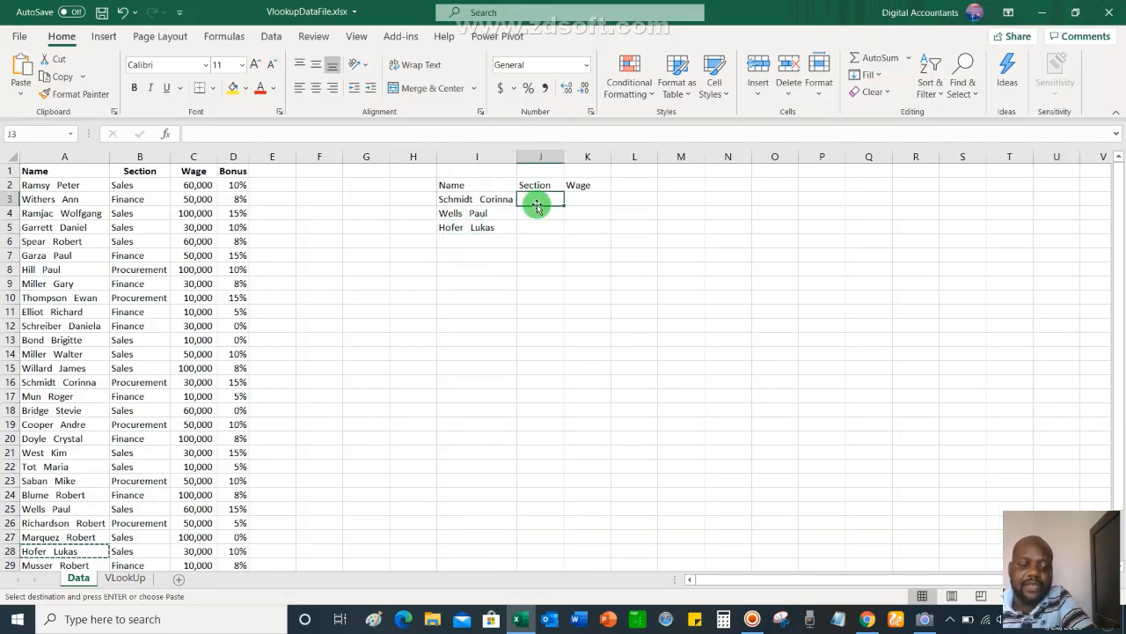
{"action": "type", "text": "=vlooku("}
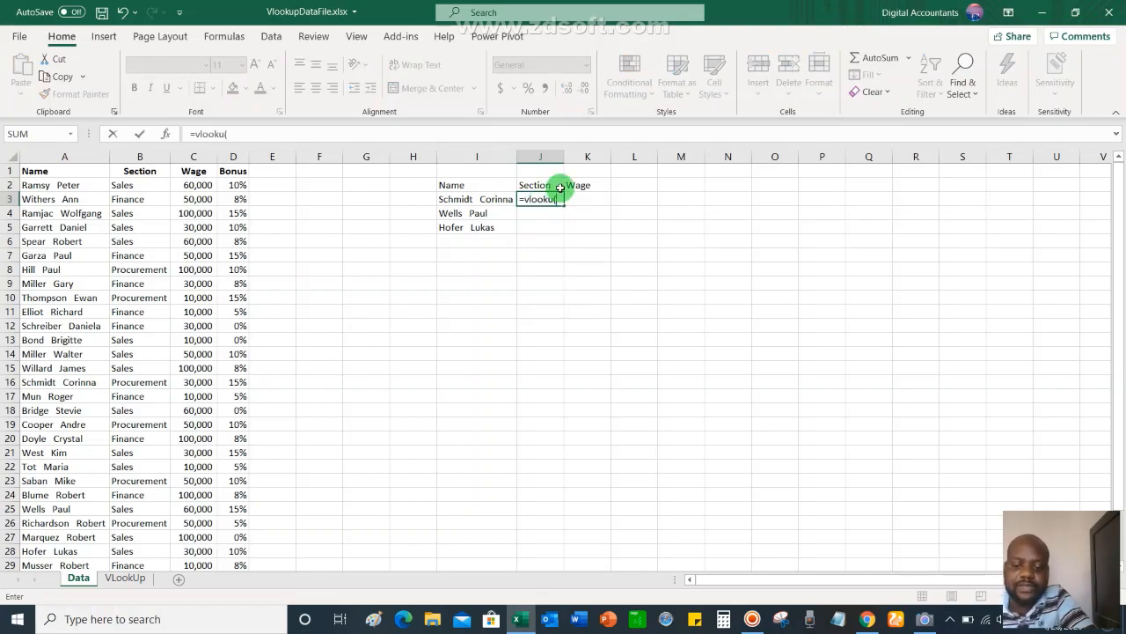
{"action": "key", "text": "BackSpace"}
{"action": "type", "text": "p("}
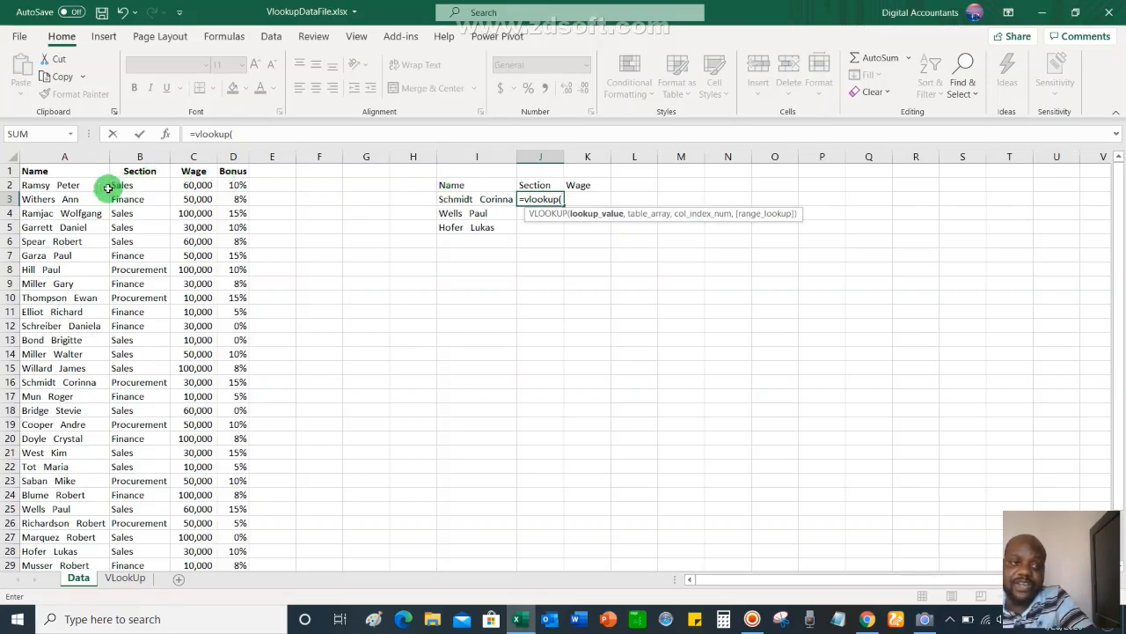
{"action": "left_click_drag", "start_coordinate": [40, 174], "coordinate": [228, 543]}
{"action": "scroll", "coordinate": [358, 357], "scroll_direction": "up", "scroll_amount": 2}
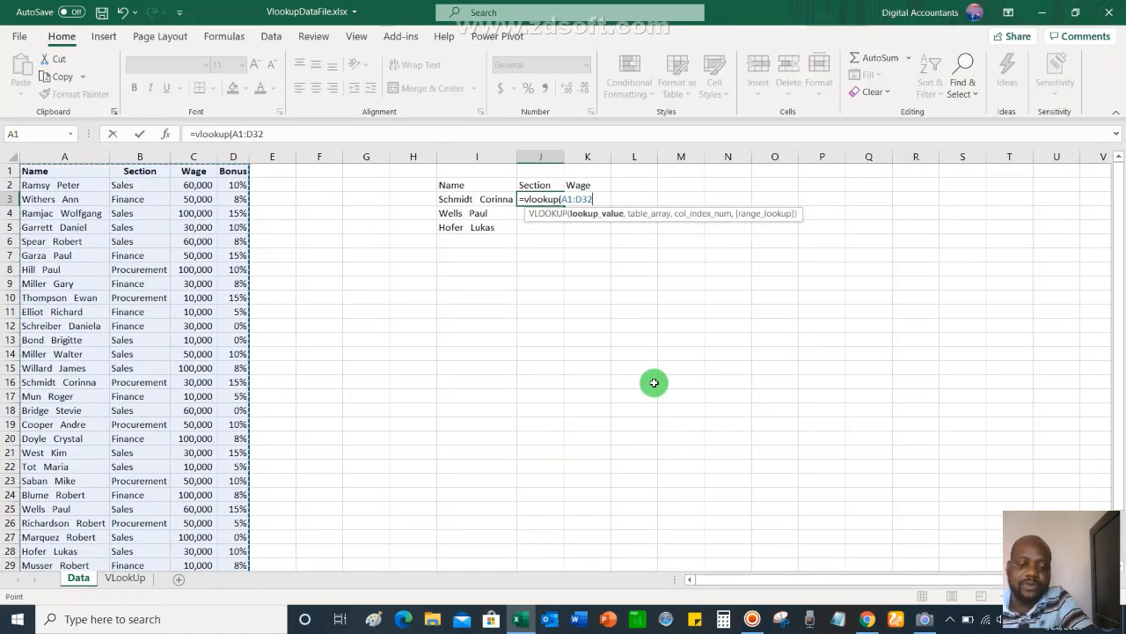
{"action": "key", "text": "BackSpace"}
{"action": "key", "text": "BackSpace"}
{"action": "key", "text": "BackSpace"}
{"action": "key", "text": "BackSpace"}
{"action": "key", "text": "BackSpace"}
{"action": "key", "text": "BackSpace"}
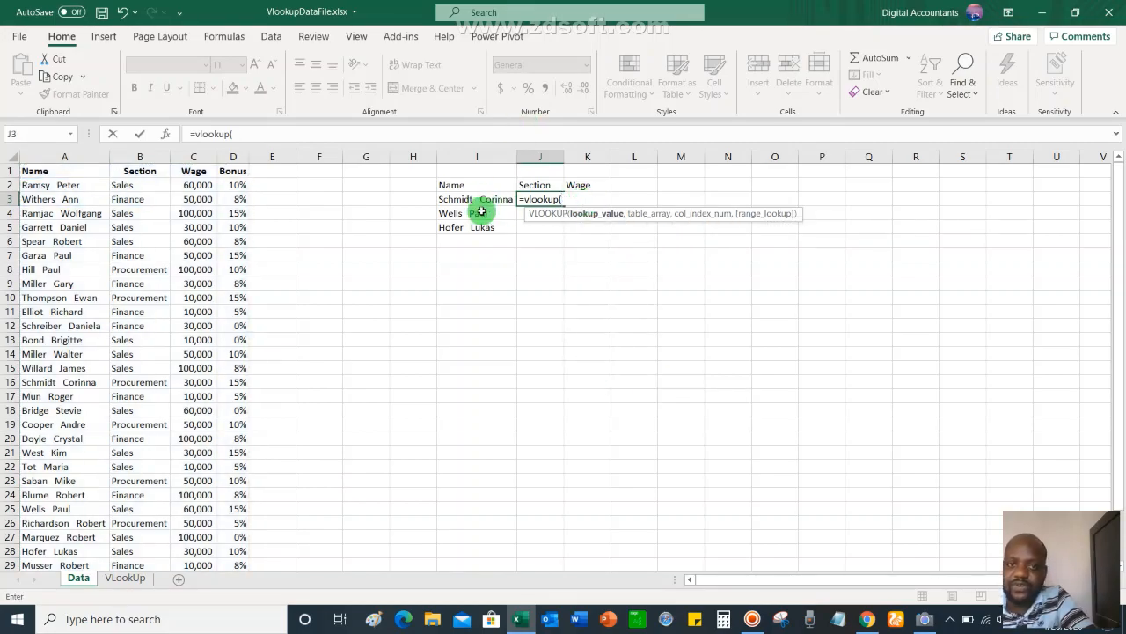
Complete J3's formula with lookup value I3, table array A1:D32, column index 2 and exact match 0.
{"action": "left_click", "coordinate": [469, 202]}
{"action": "type", "text": ","}
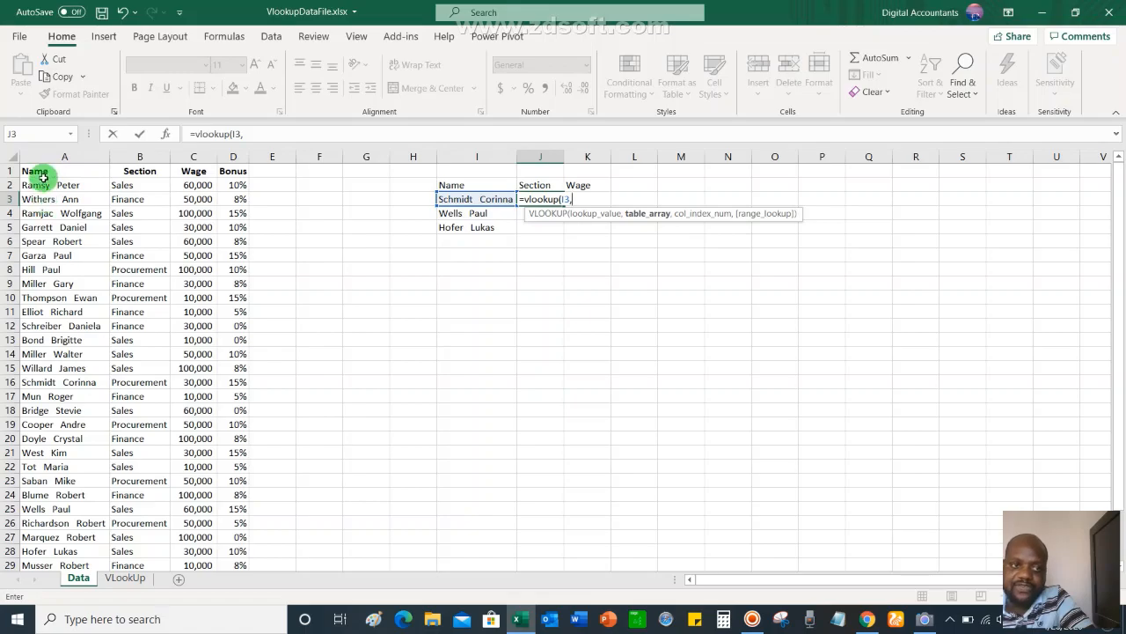
{"action": "left_click_drag", "start_coordinate": [42, 172], "coordinate": [234, 528]}
{"action": "scroll", "coordinate": [434, 426], "scroll_direction": "up", "scroll_amount": 2}
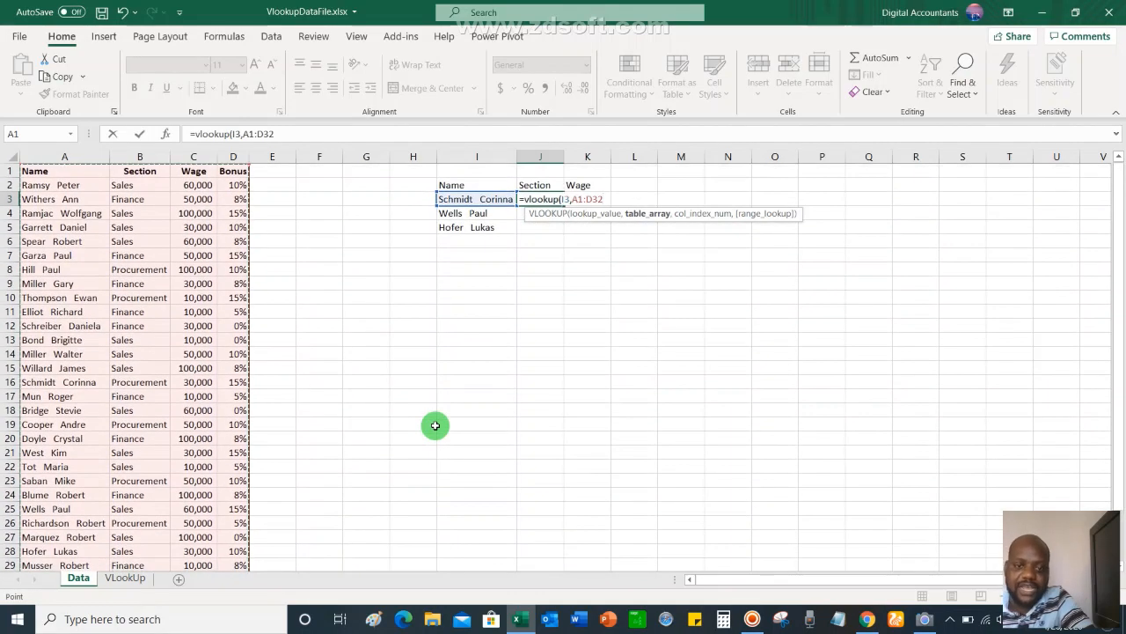
{"action": "type", "text": ",2"}
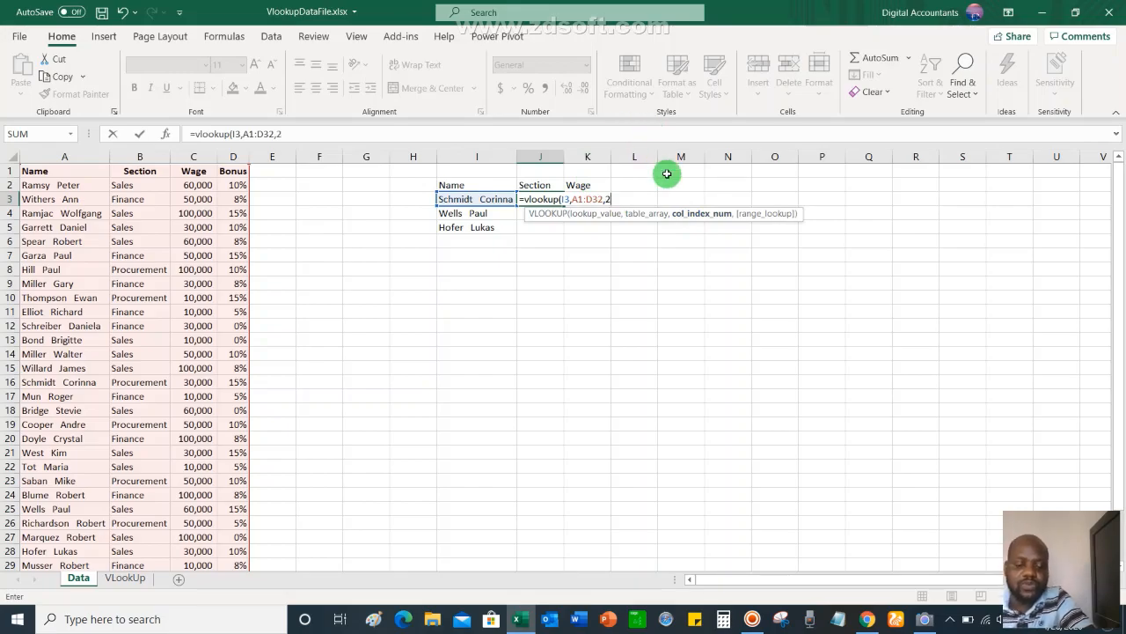
{"action": "type", "text": ",0)"}
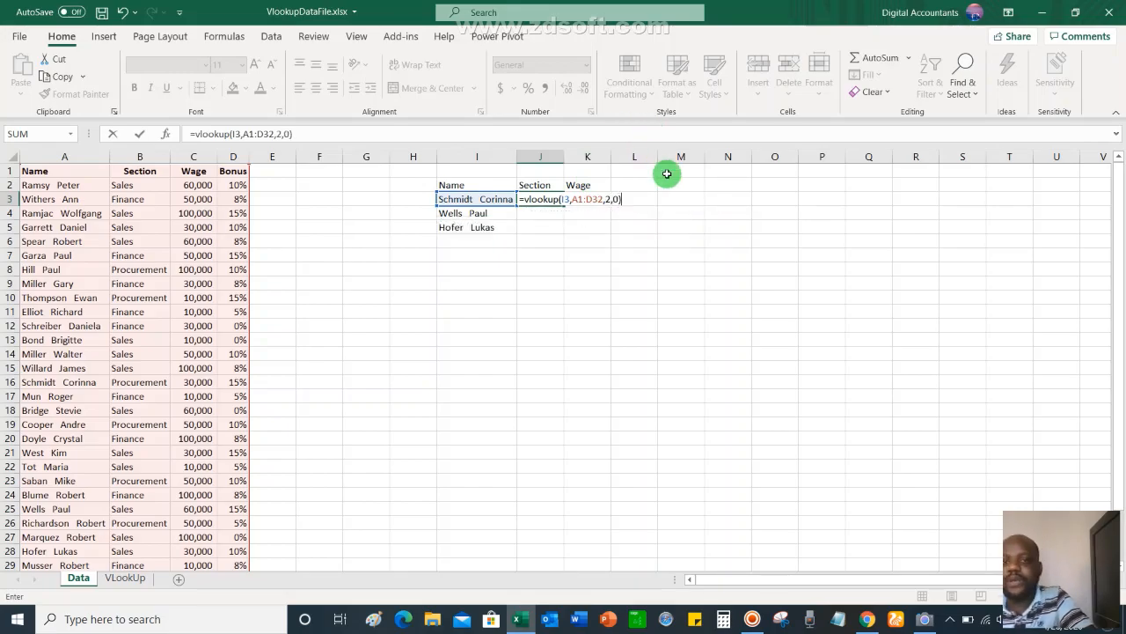
{"action": "key", "text": "Return"}
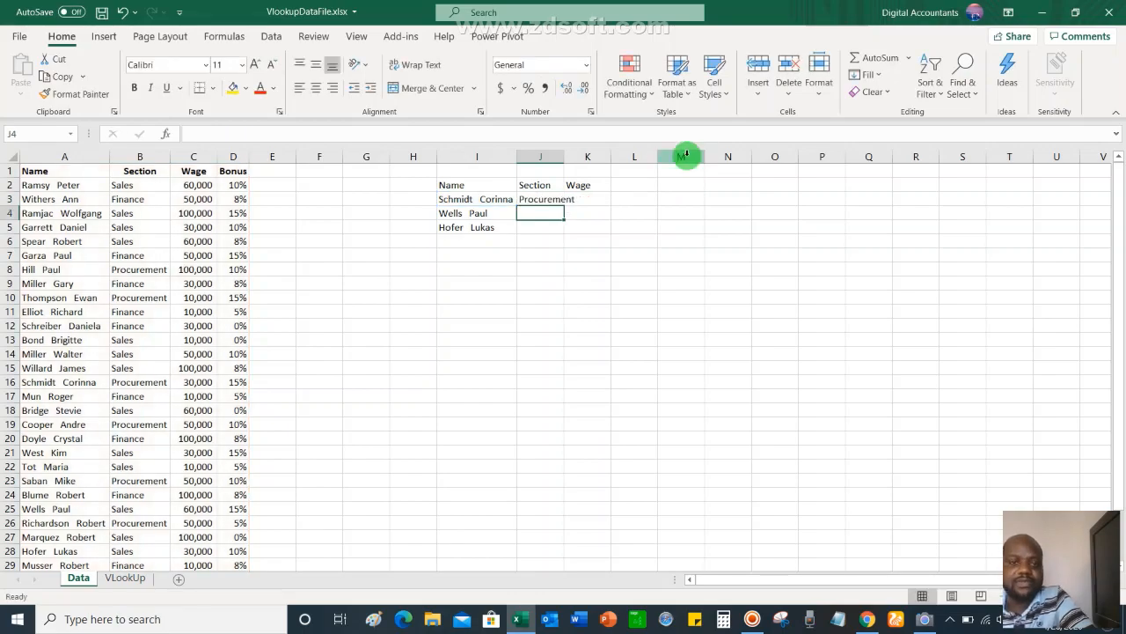
Fit column J to its contents and check J3's section against that employee's section in B16.
{"action": "double_click", "coordinate": [565, 157]}
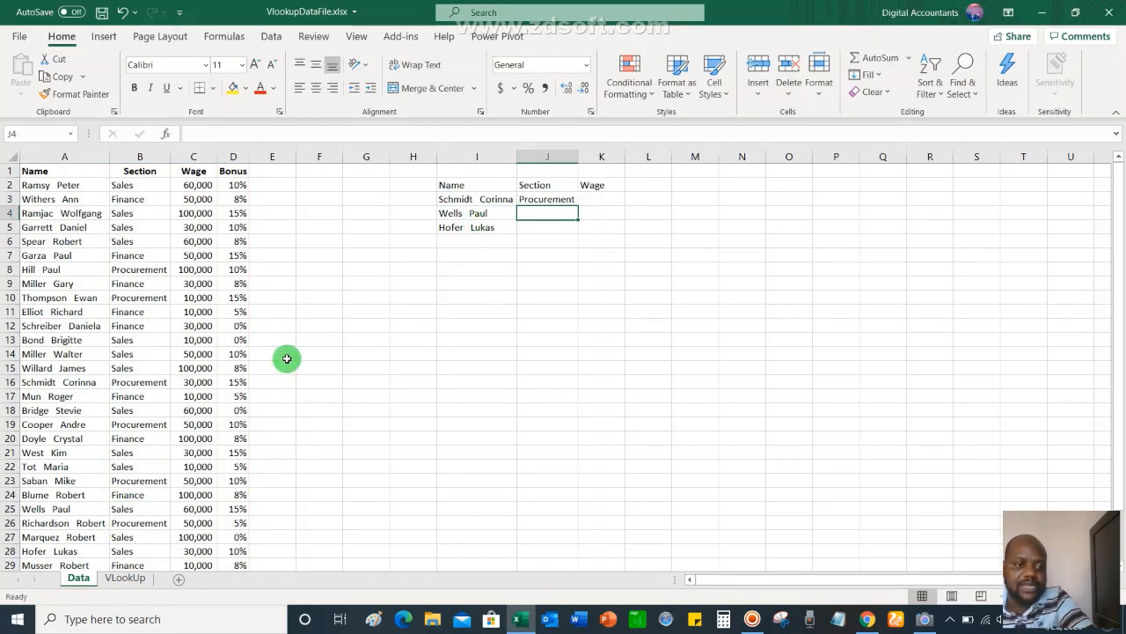
{"action": "left_click", "coordinate": [500, 201]}
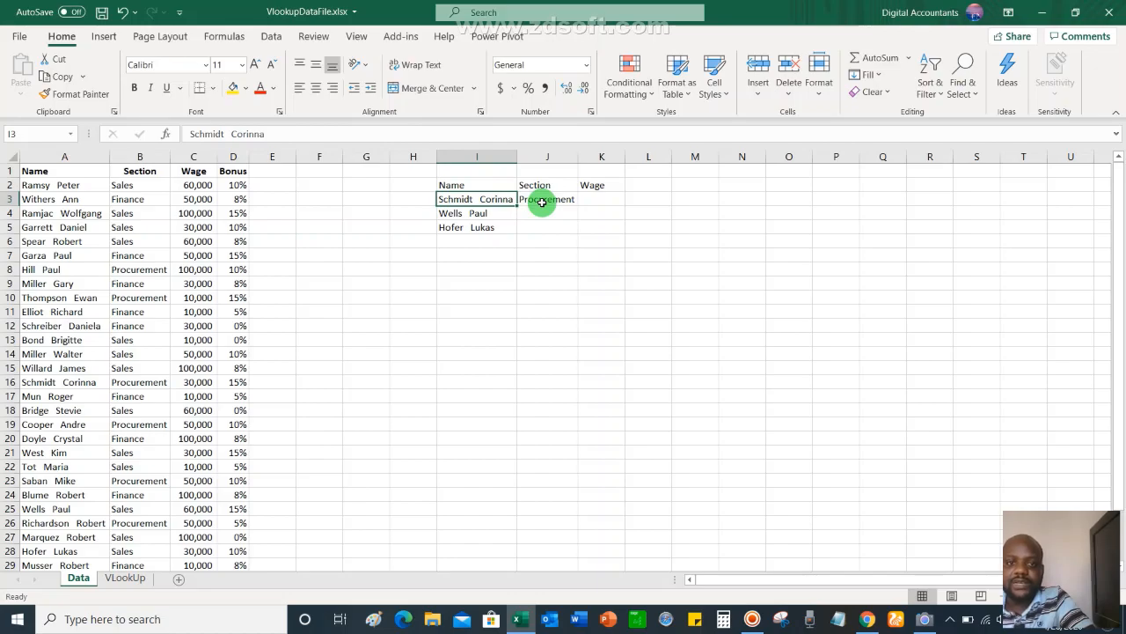
{"action": "left_click", "coordinate": [542, 201]}
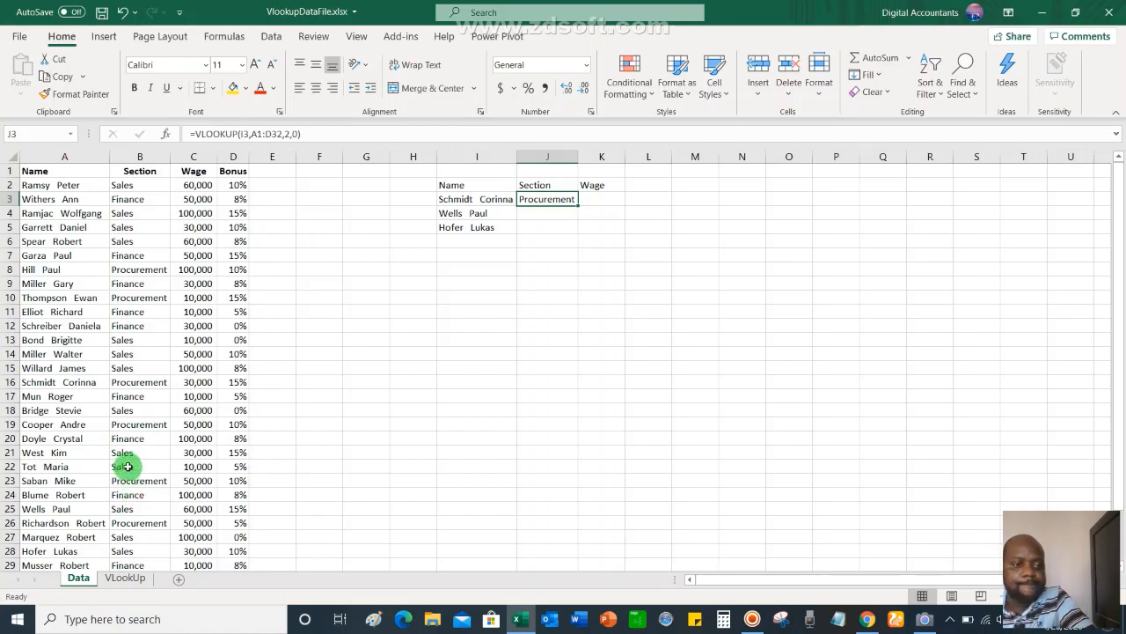
{"action": "left_click", "coordinate": [132, 382]}
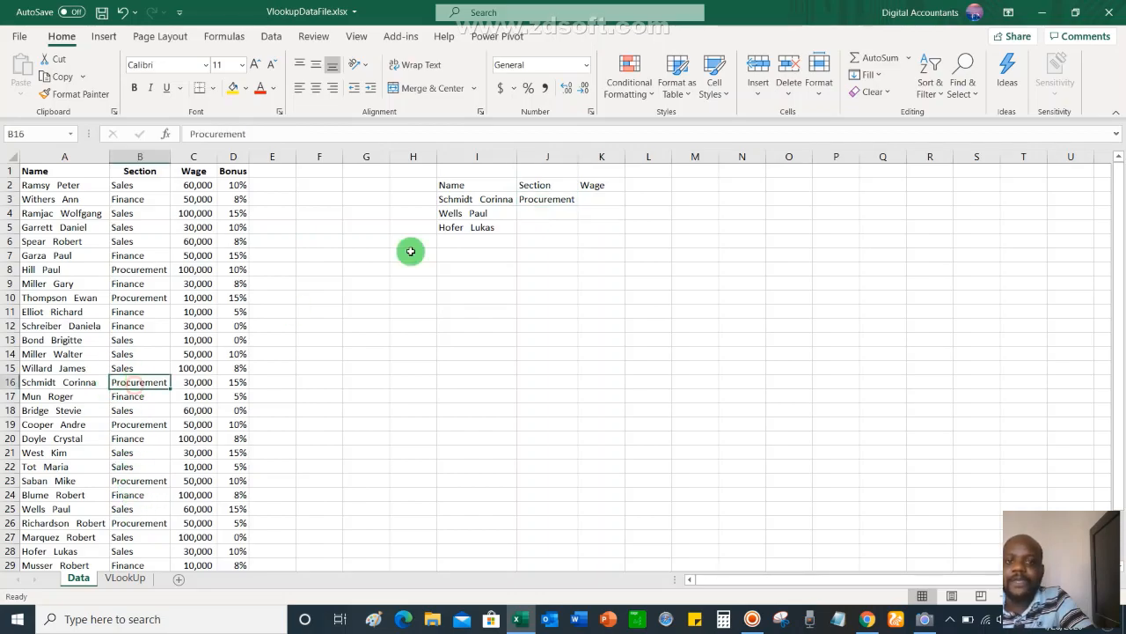
Make the table array in J3's section formula absolute so it reads $A$1:$D$32.
{"action": "left_click", "coordinate": [534, 199]}
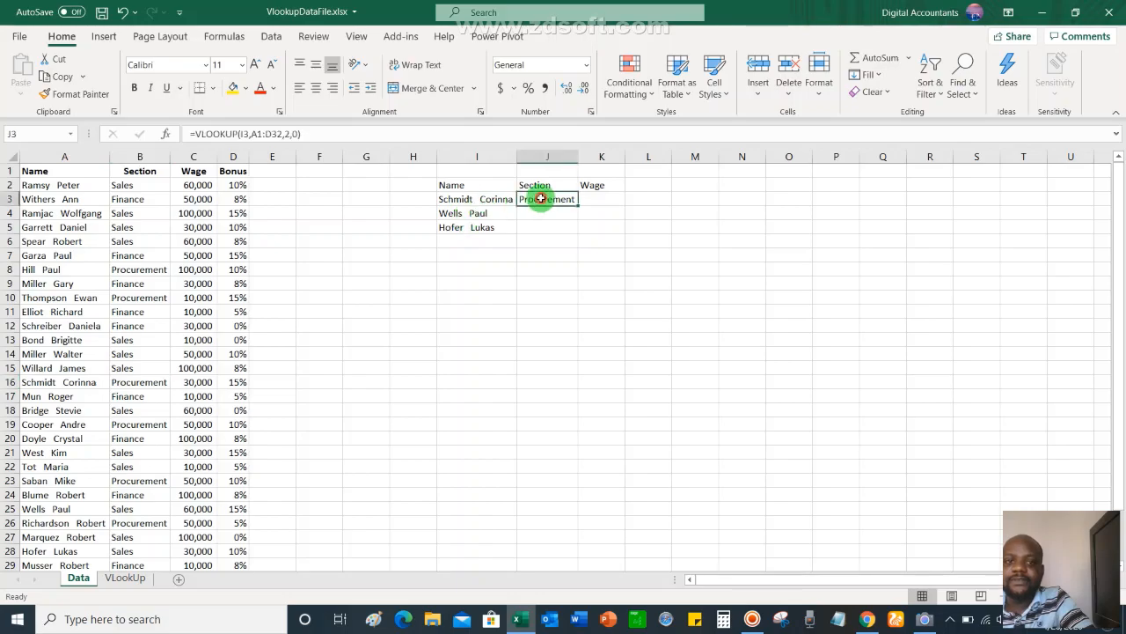
{"action": "left_click", "coordinate": [259, 133]}
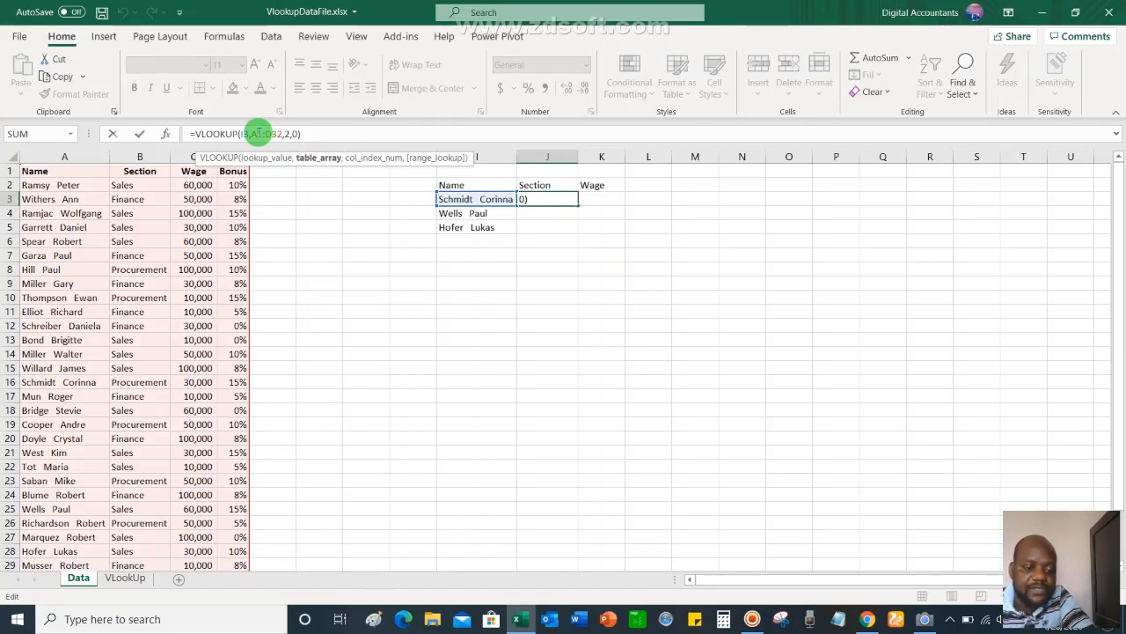
{"action": "key", "text": "F4"}
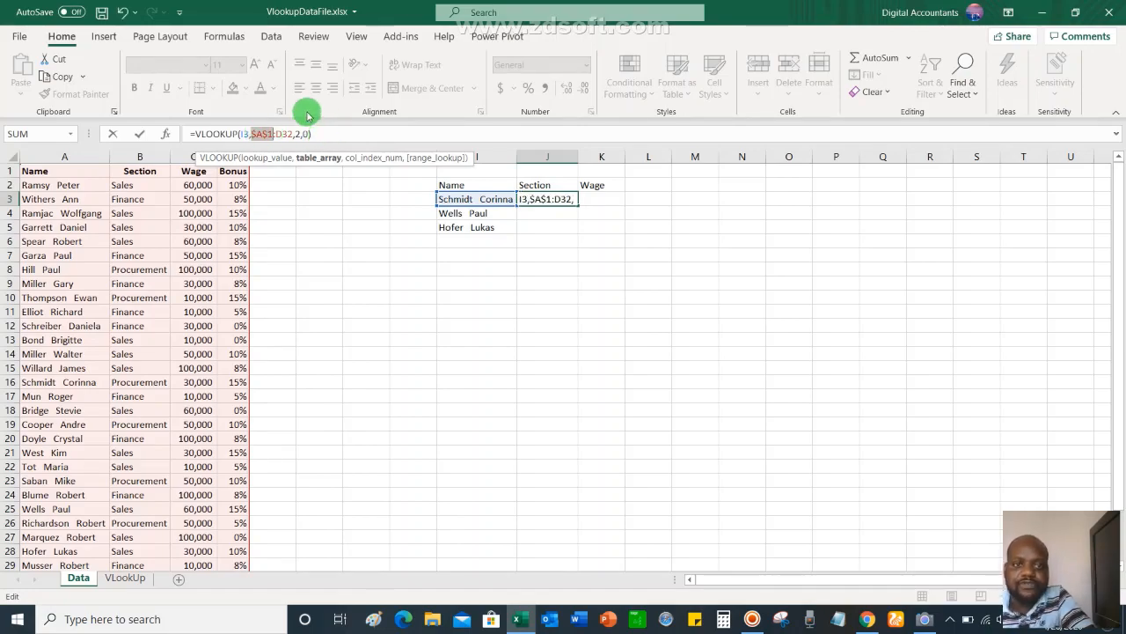
{"action": "double_click", "coordinate": [281, 132]}
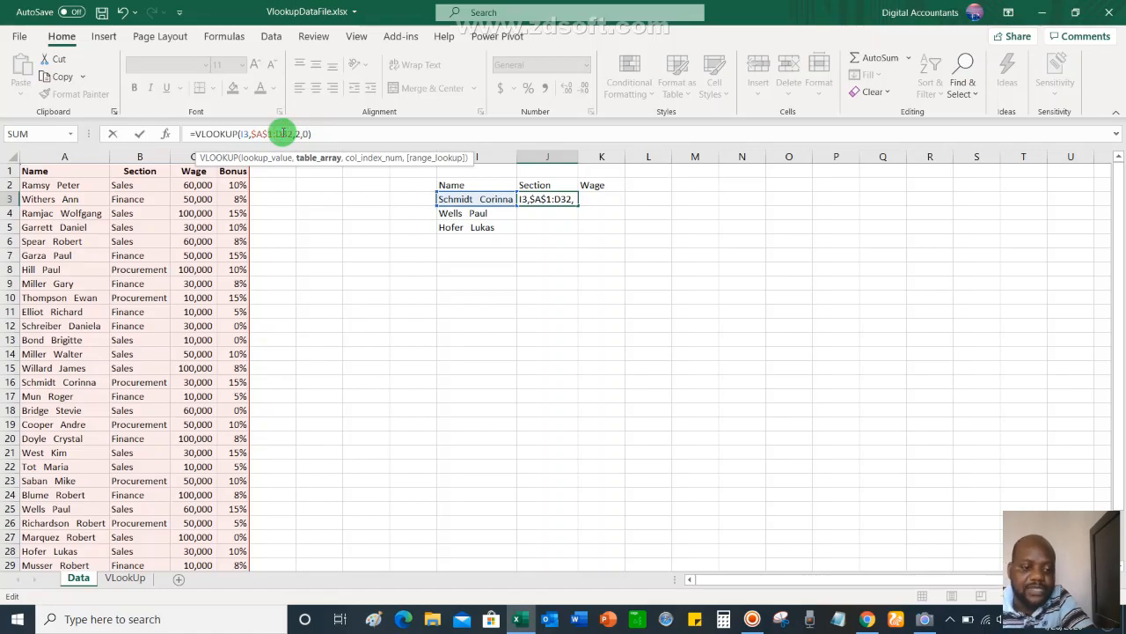
{"action": "key", "text": "F4"}
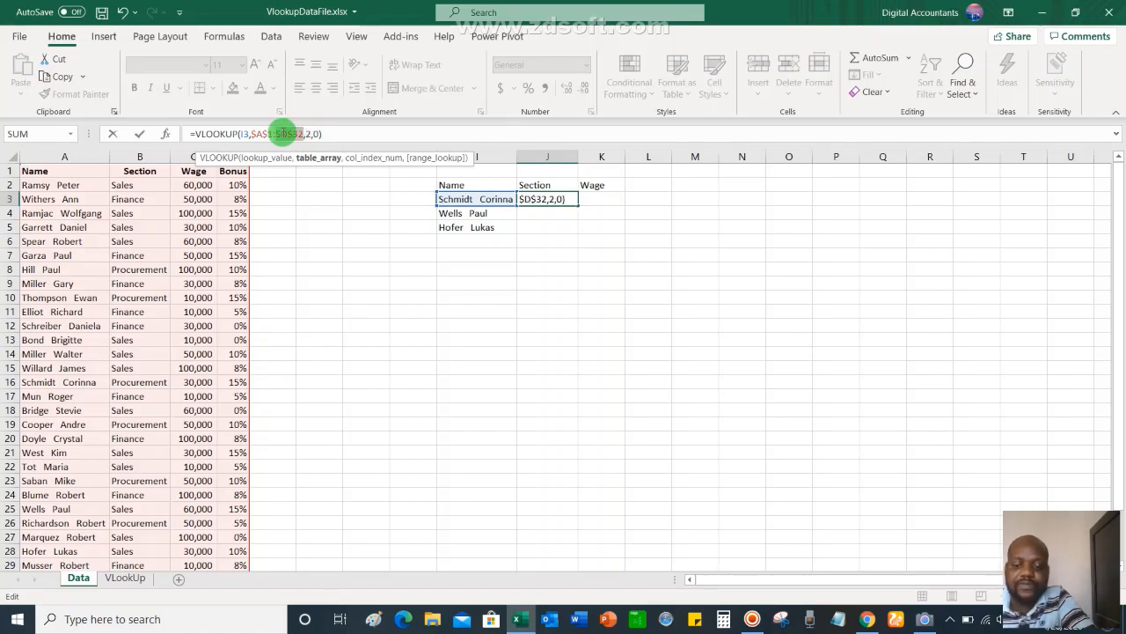
{"action": "key", "text": "Return"}
Fill the section formula from J3 down through J5 and clear the Wage header from K2.
{"action": "left_click", "coordinate": [562, 197]}
{"action": "left_click_drag", "start_coordinate": [577, 204], "coordinate": [584, 235]}
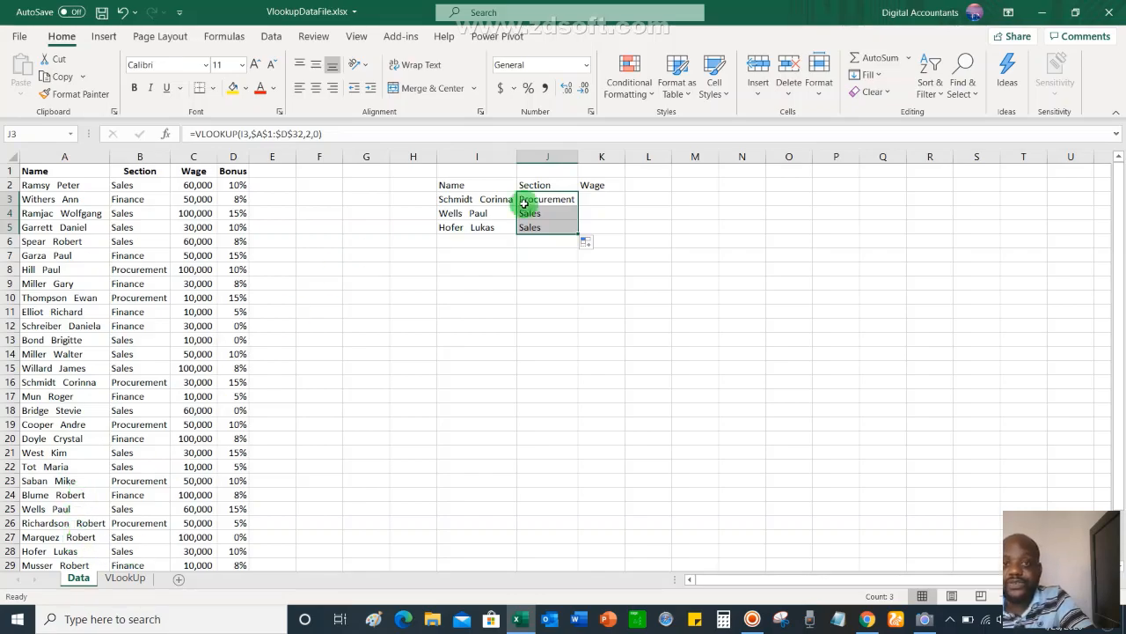
{"action": "left_click", "coordinate": [590, 201]}
{"action": "left_click", "coordinate": [597, 181]}
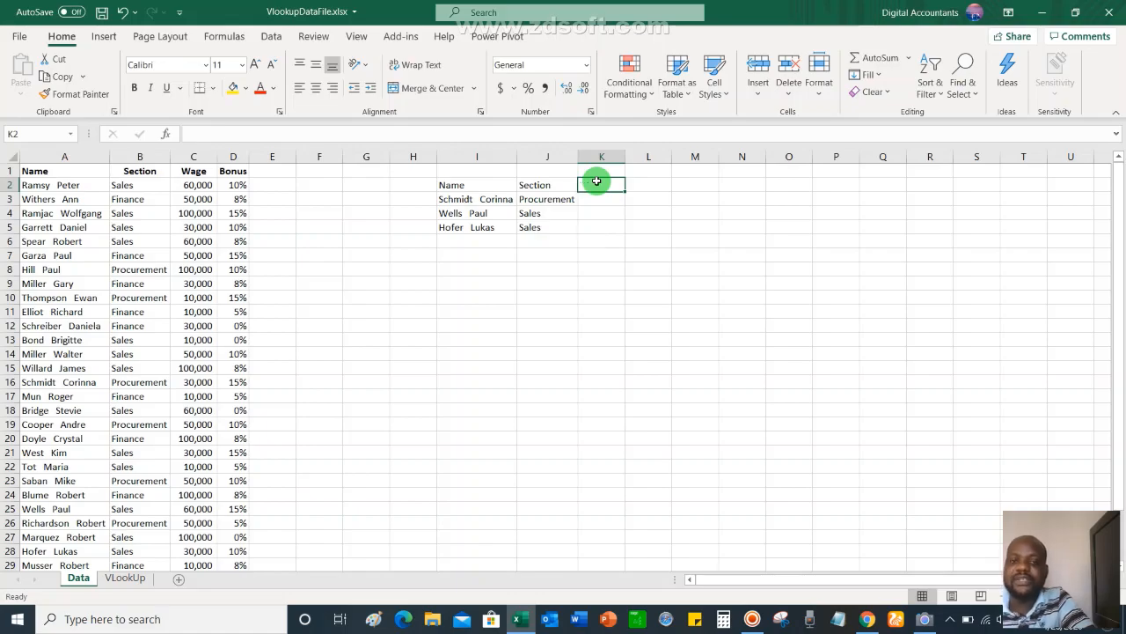
{"action": "left_click", "coordinate": [580, 280]}
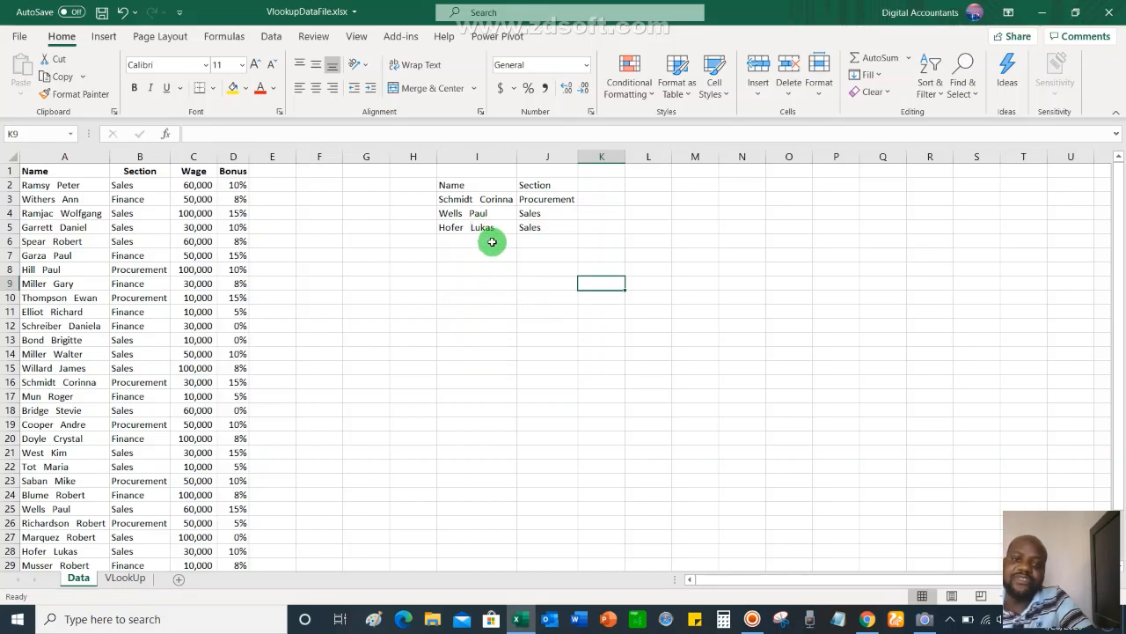
Enter a direct reference to B15 in cell I14, and clear that cell again.
{"action": "left_click", "coordinate": [460, 356]}
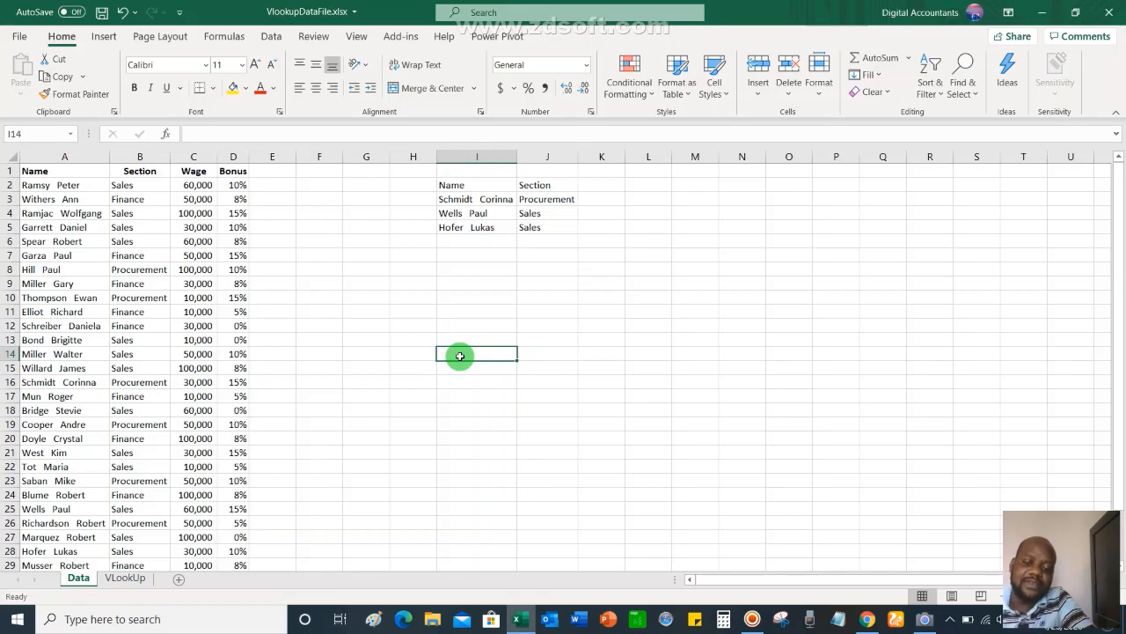
{"action": "type", "text": "="}
{"action": "left_click", "coordinate": [155, 364]}
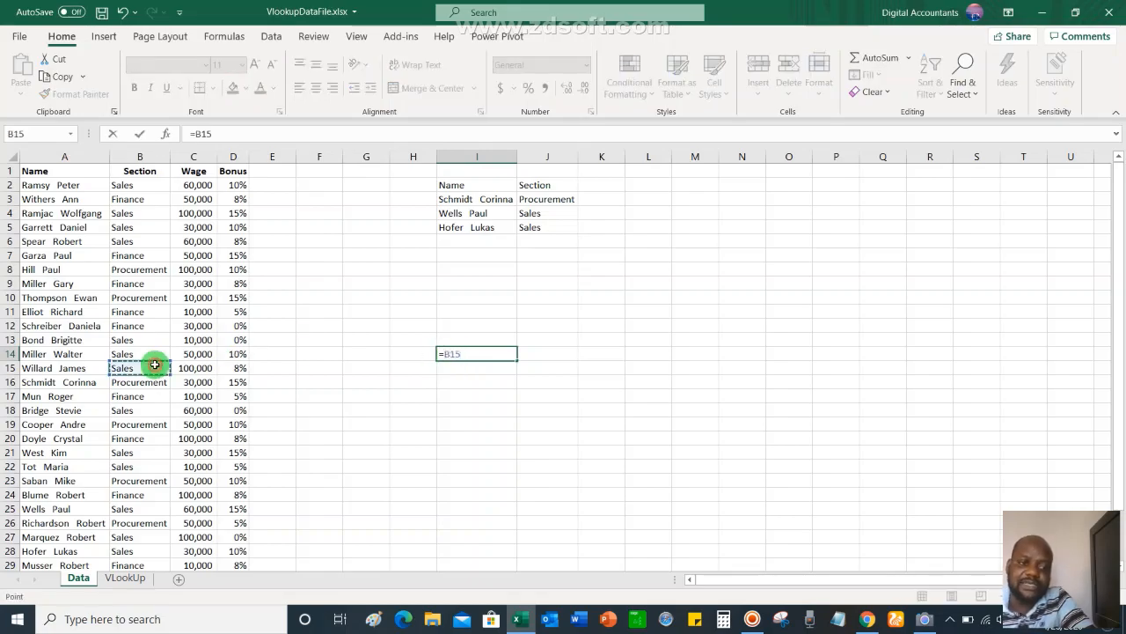
{"action": "key", "text": "Return"}
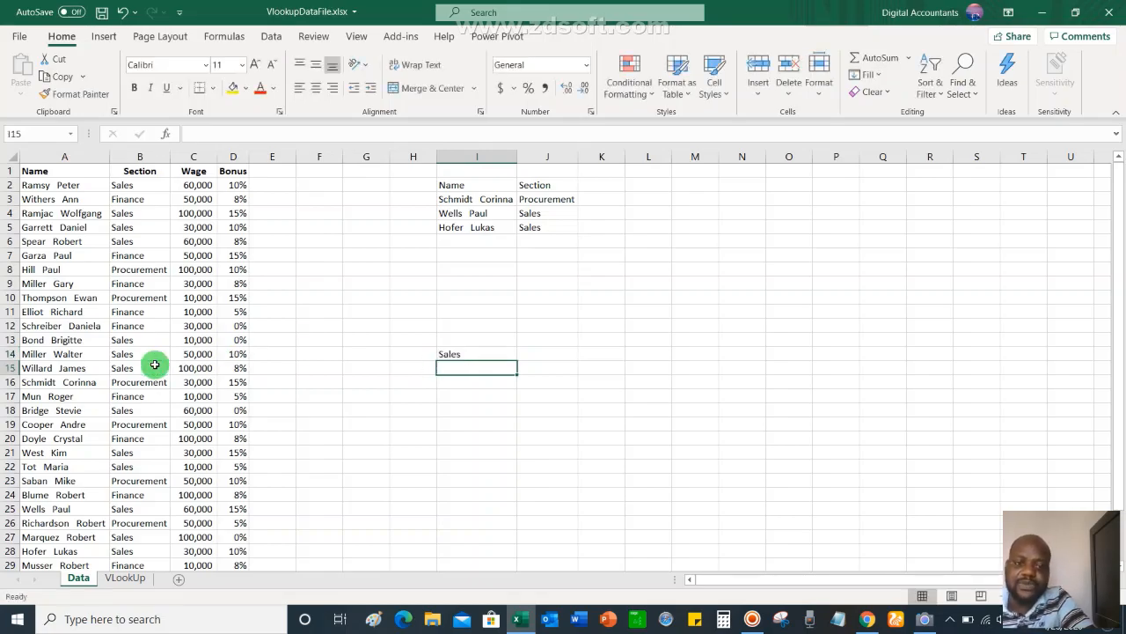
{"action": "left_click", "coordinate": [466, 354]}
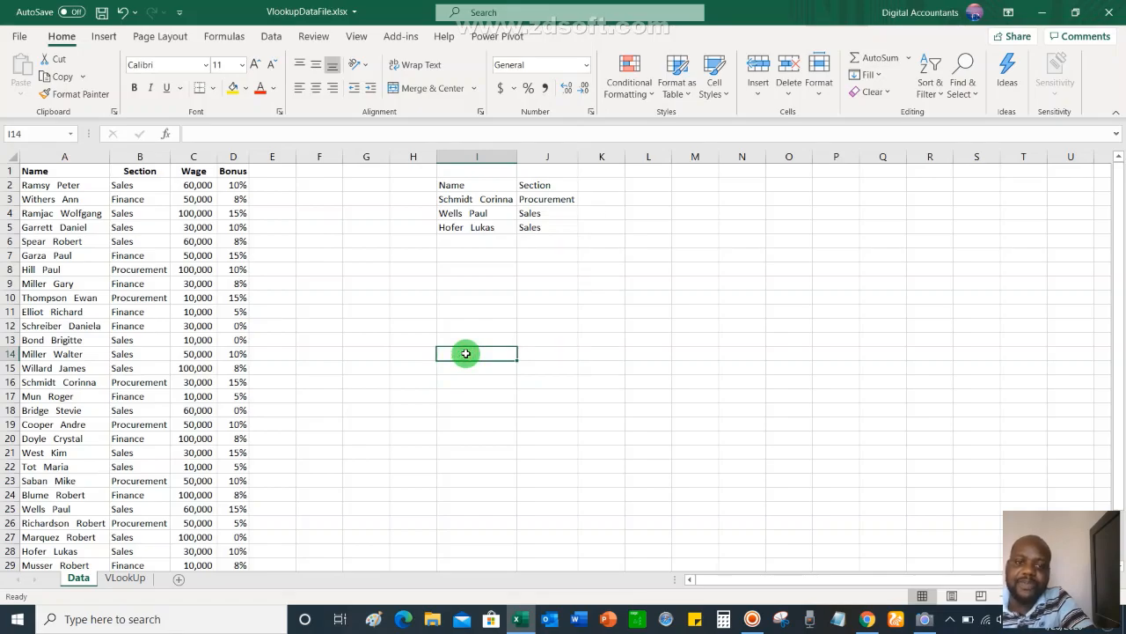
Replace the lookup name in I3 with a copy of the employee name in A11 and check J3's section formula.
{"action": "left_click", "coordinate": [478, 199]}
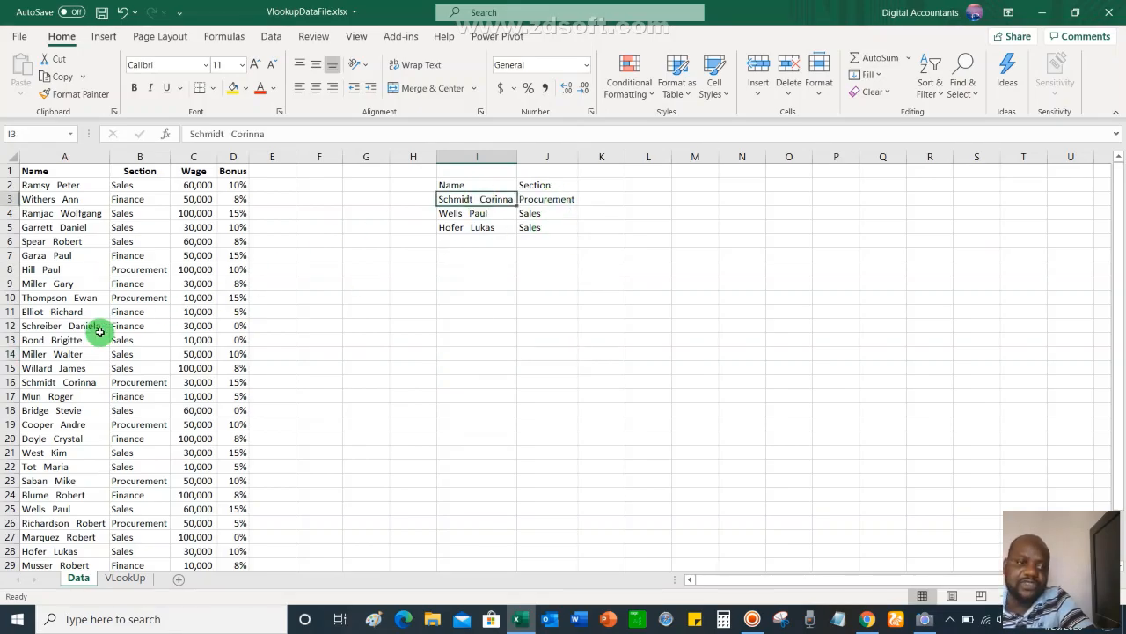
{"action": "left_click", "coordinate": [65, 313]}
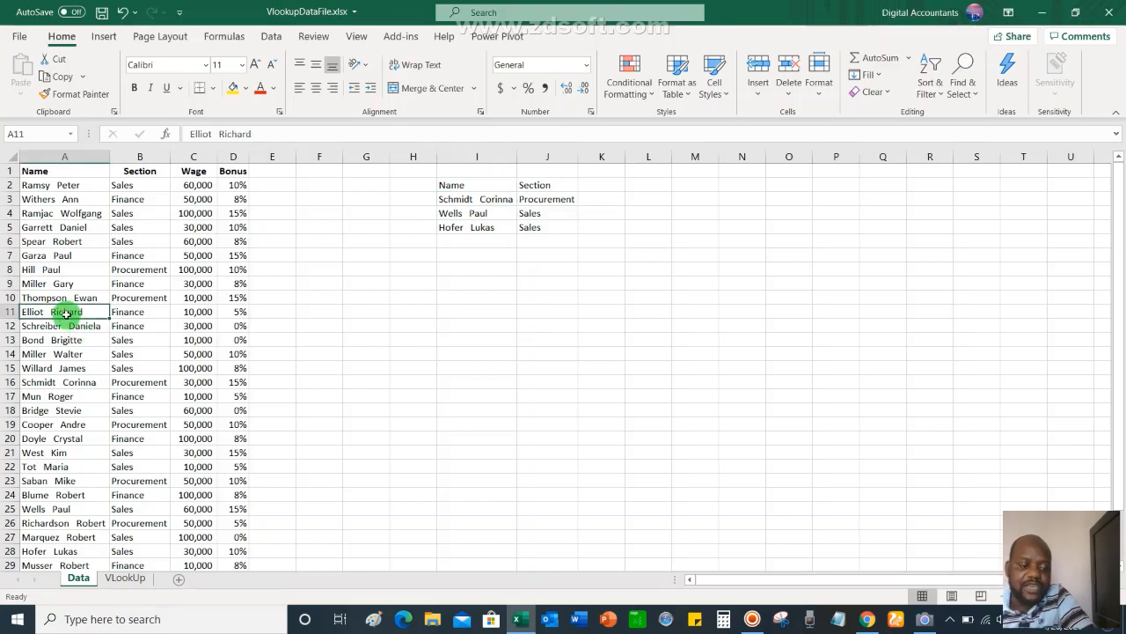
{"action": "key", "text": "ctrl+c"}
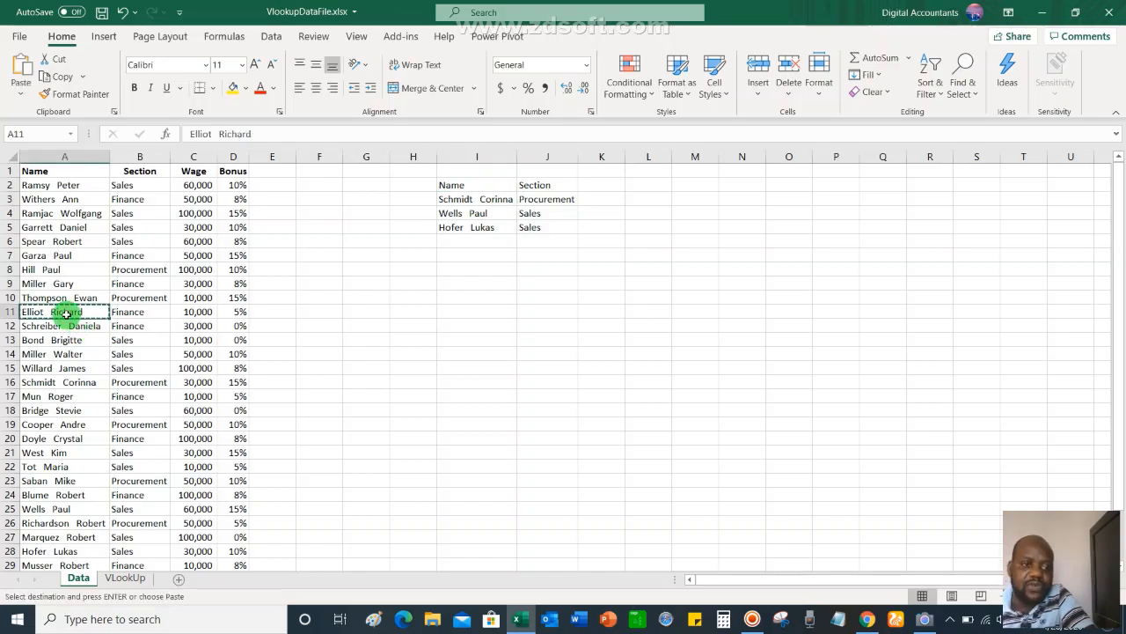
{"action": "left_click", "coordinate": [469, 197]}
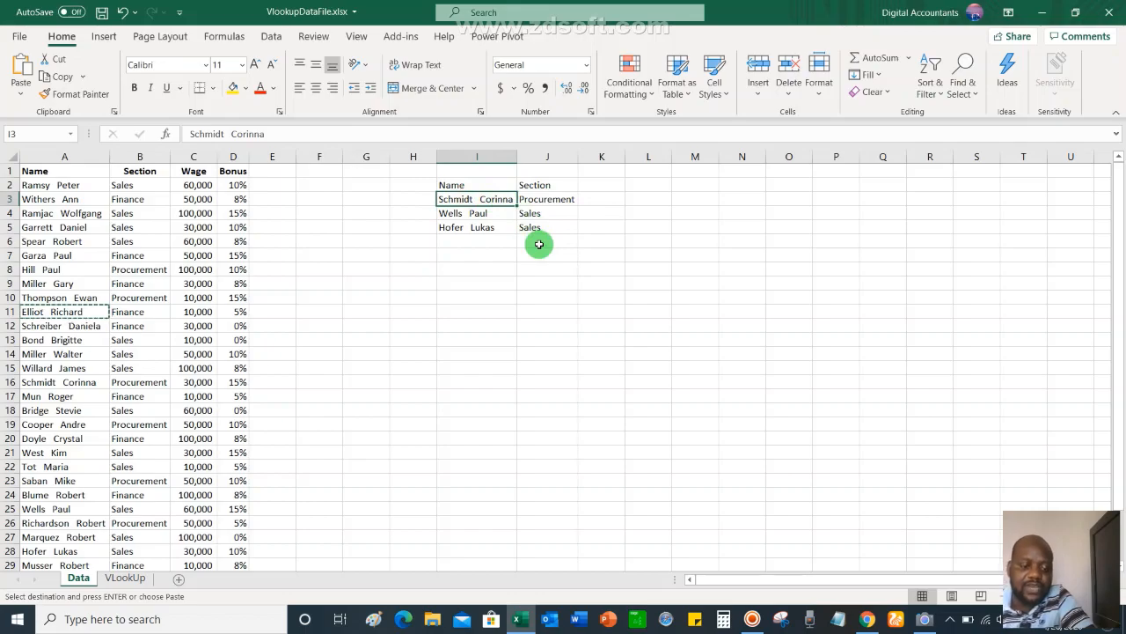
{"action": "key", "text": "ctrl+v"}
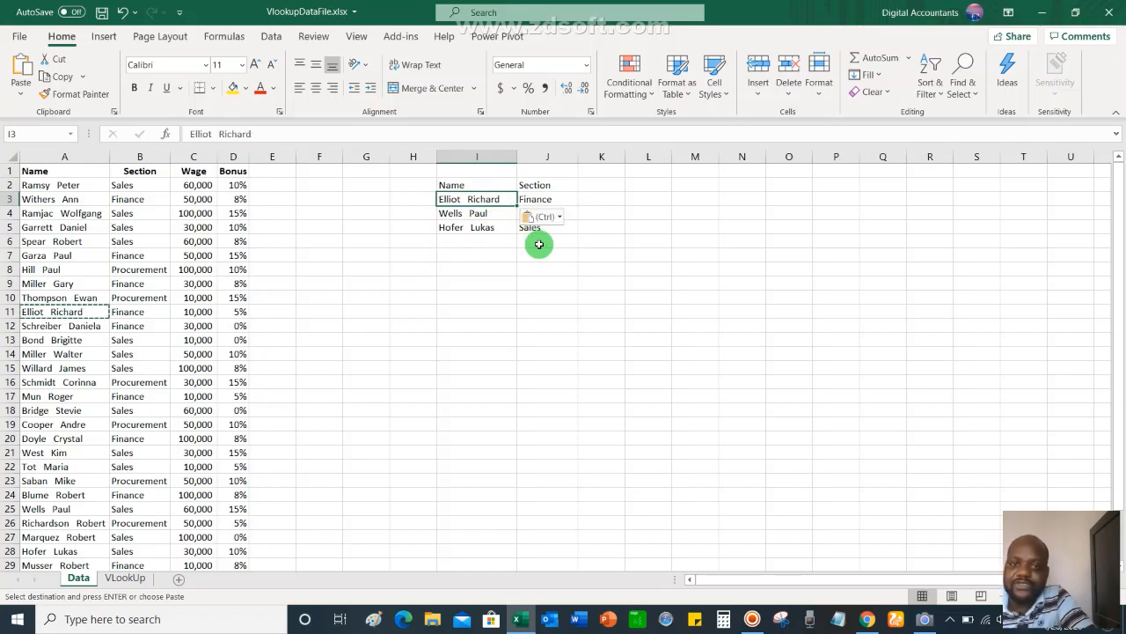
{"action": "left_click", "coordinate": [563, 199]}
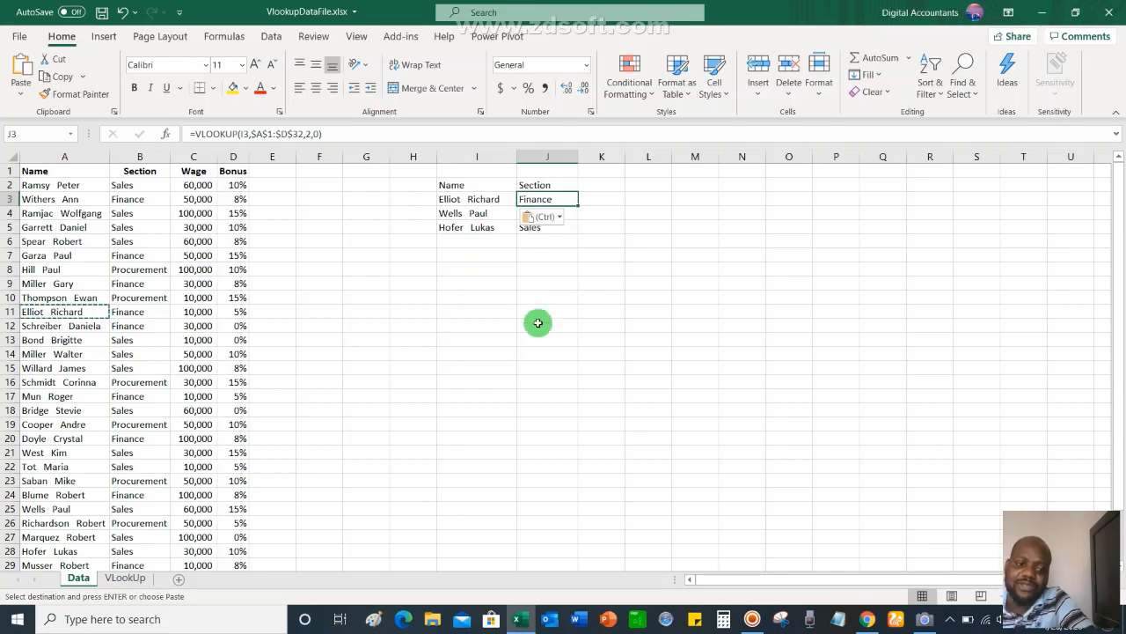
Return to the VLookUp sheet to view the wage and bonus lookup table.
{"action": "left_click", "coordinate": [124, 577]}
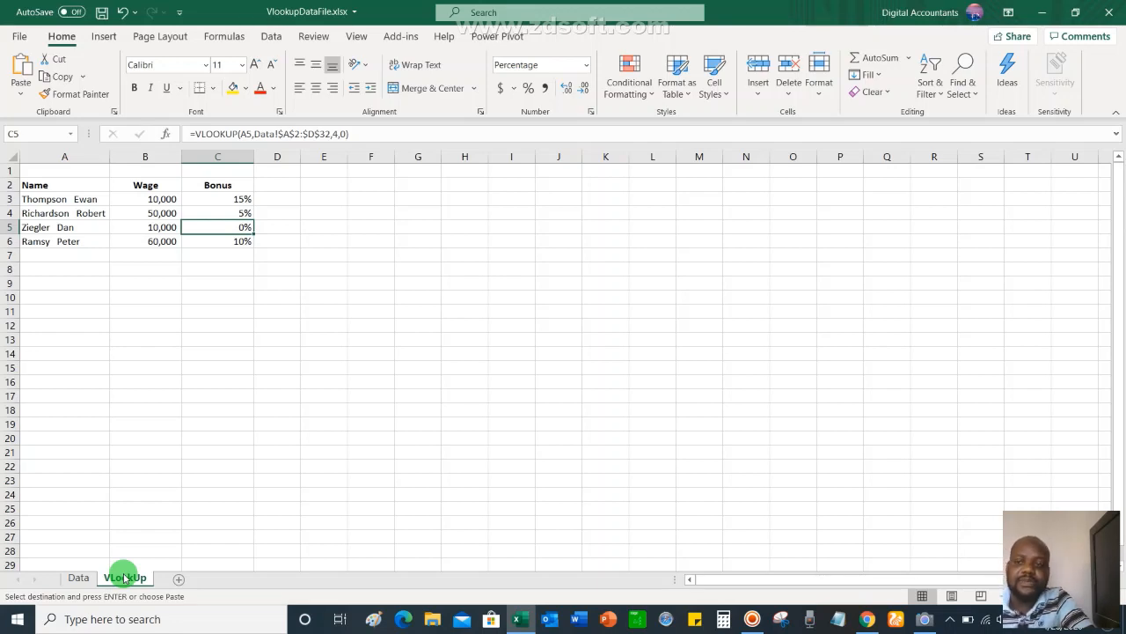
{"action": "key", "text": "ctrl+F1"}
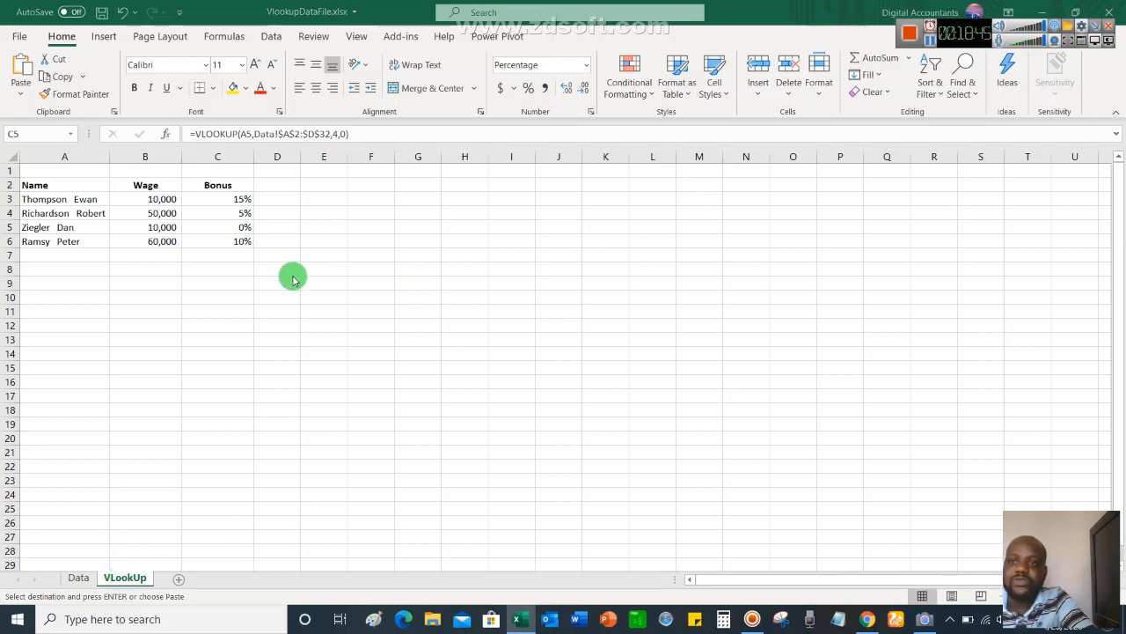